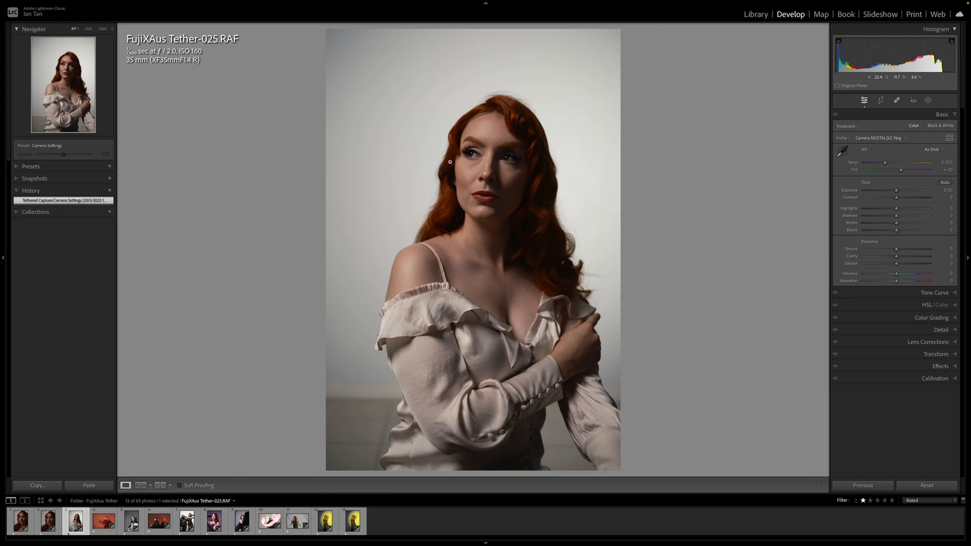
# Turn off sharpening on the portrait by setting its Amount to 0
pyautogui.click(509, 162)
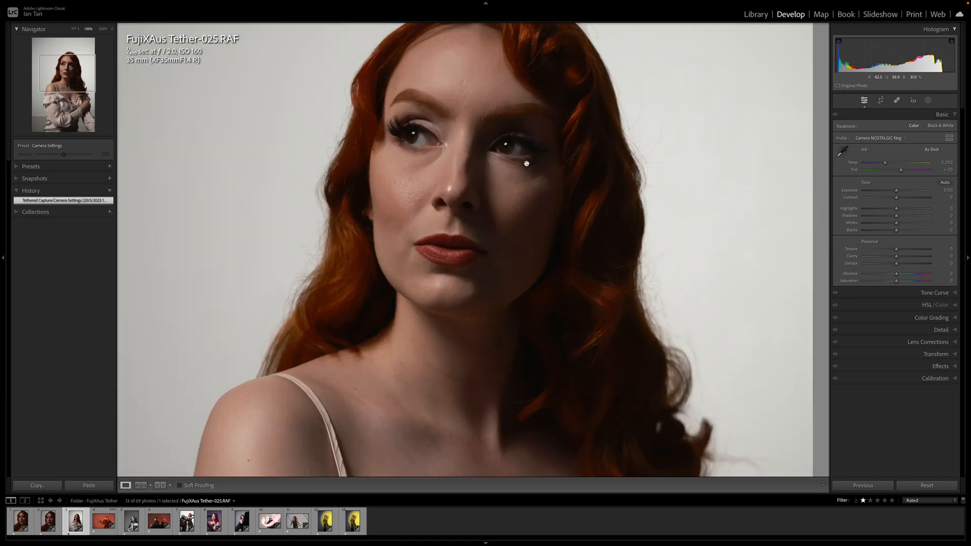
pyautogui.click(557, 167)
pyautogui.moveTo(557, 167); pyautogui.dragTo(551, 217)
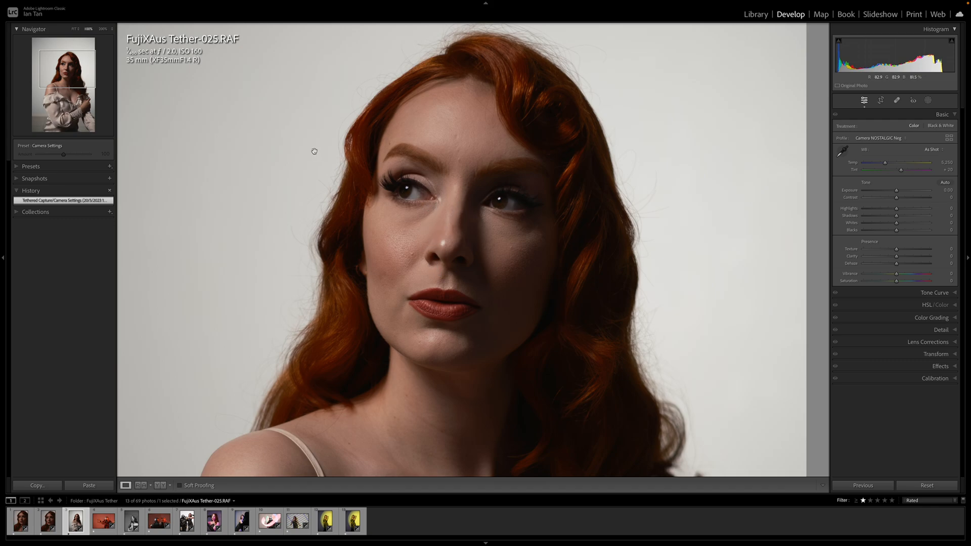
pyautogui.click(74, 30)
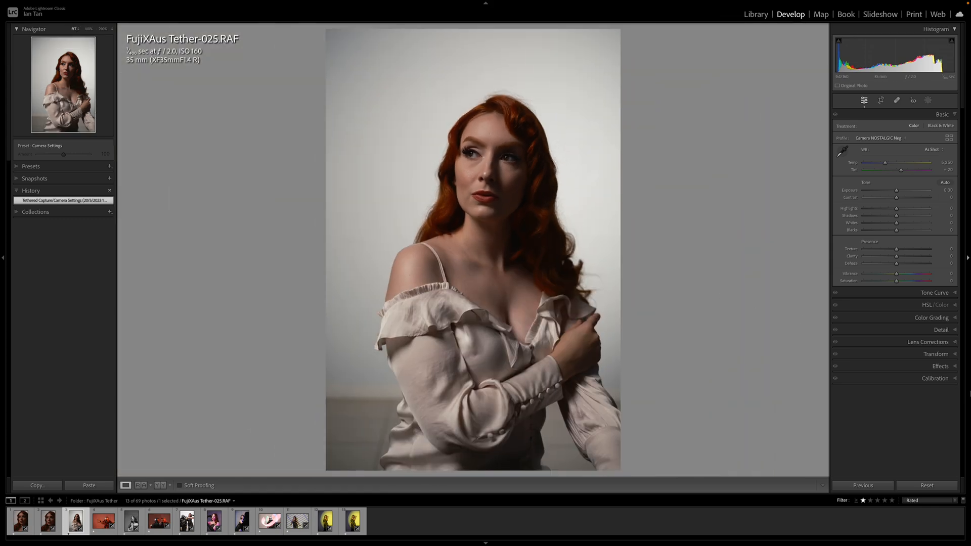
pyautogui.click(954, 331)
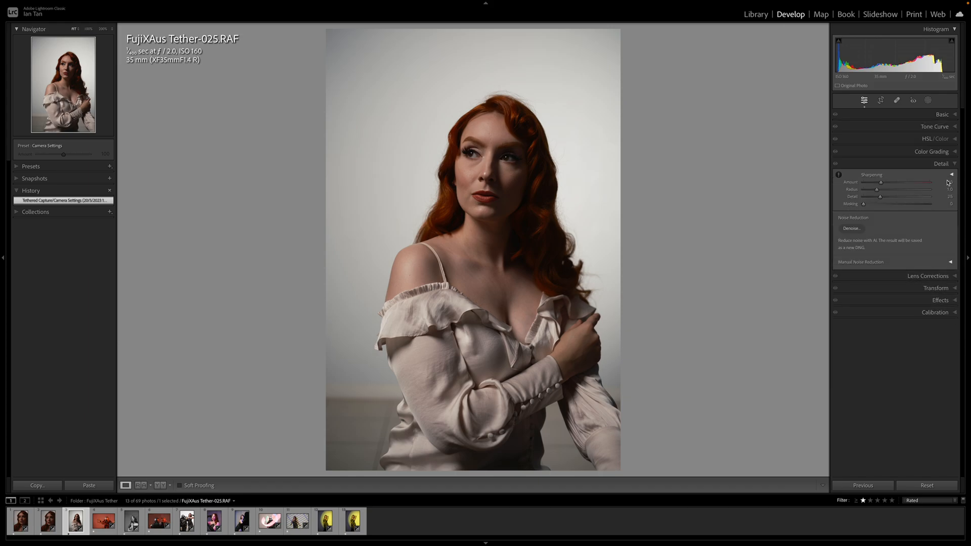
pyautogui.moveTo(881, 182); pyautogui.dragTo(860, 183)
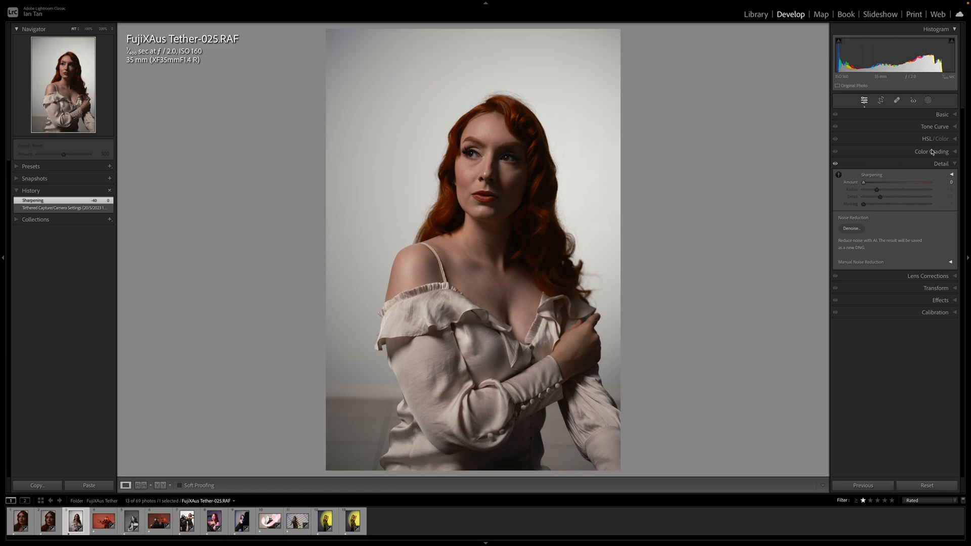
# Try the CLASSIC CHROME and CLASSIC Neg camera-matching profiles on the portrait
pyautogui.click(955, 115)
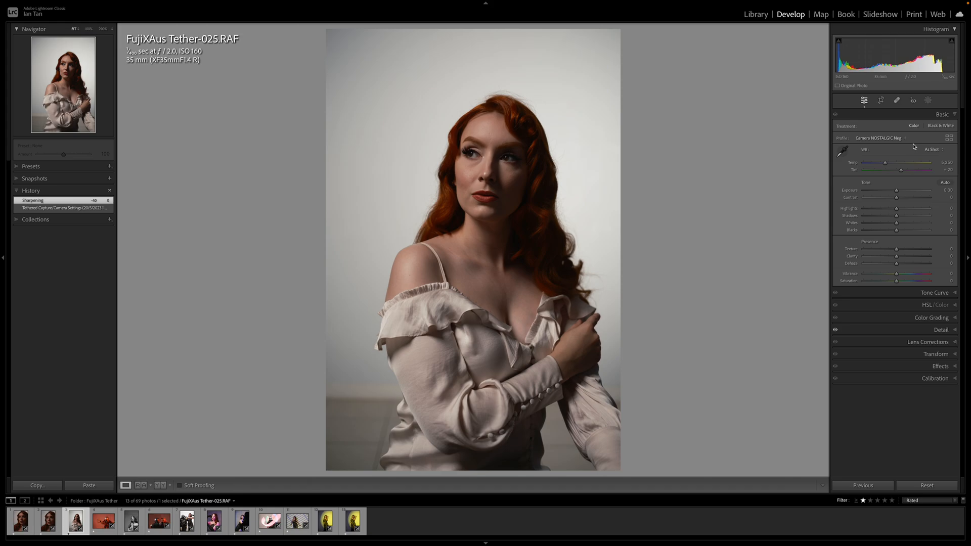
pyautogui.click(950, 139)
pyautogui.scroll(-5, 932, 277)
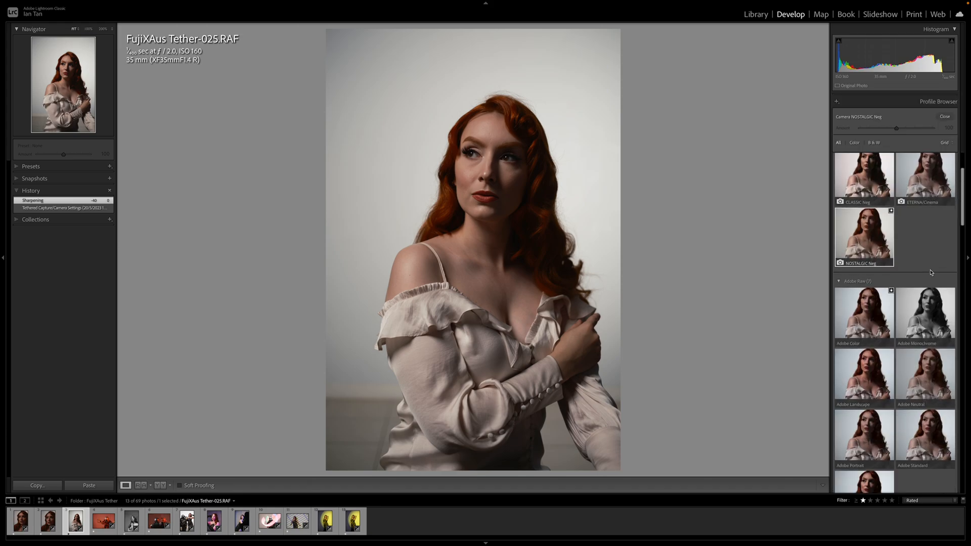
pyautogui.scroll(-5, 930, 272)
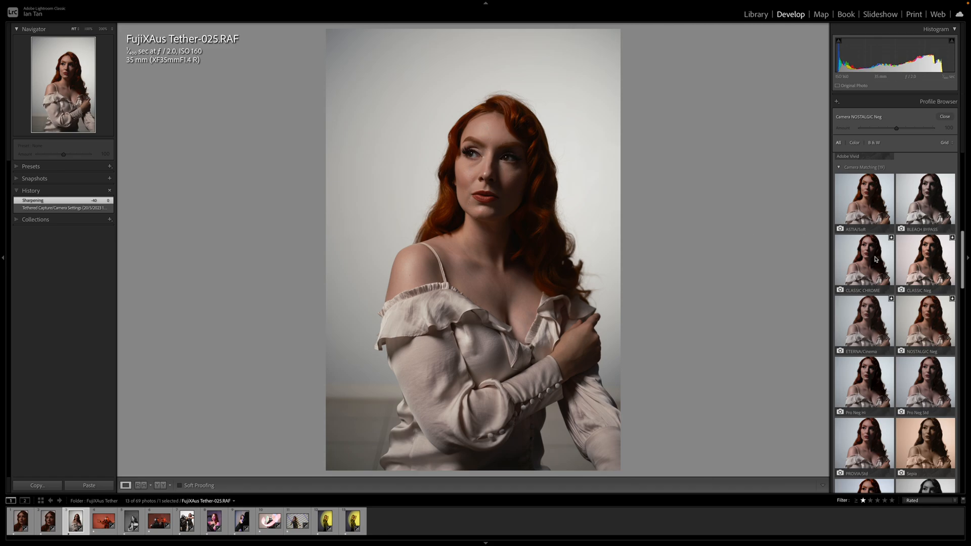
pyautogui.click(926, 332)
pyautogui.click(868, 263)
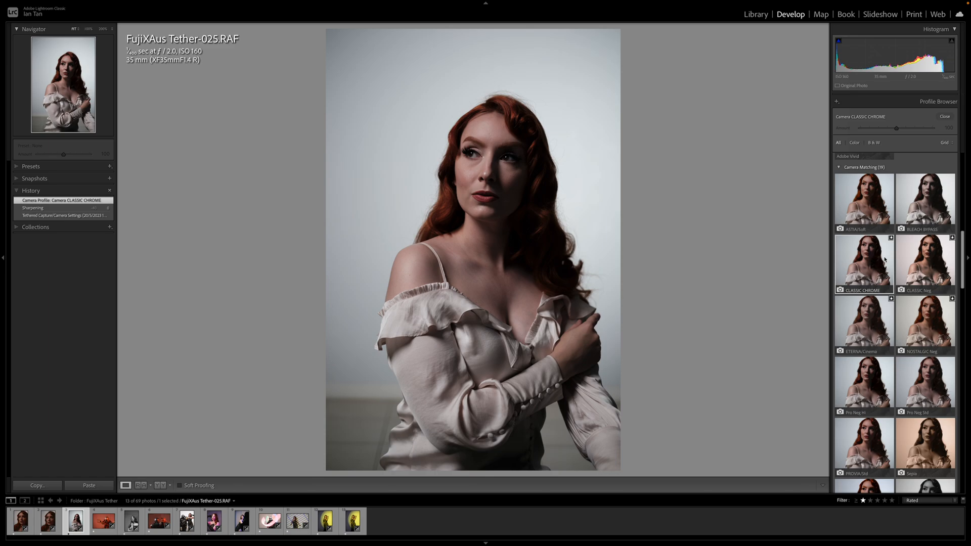
pyautogui.click(922, 263)
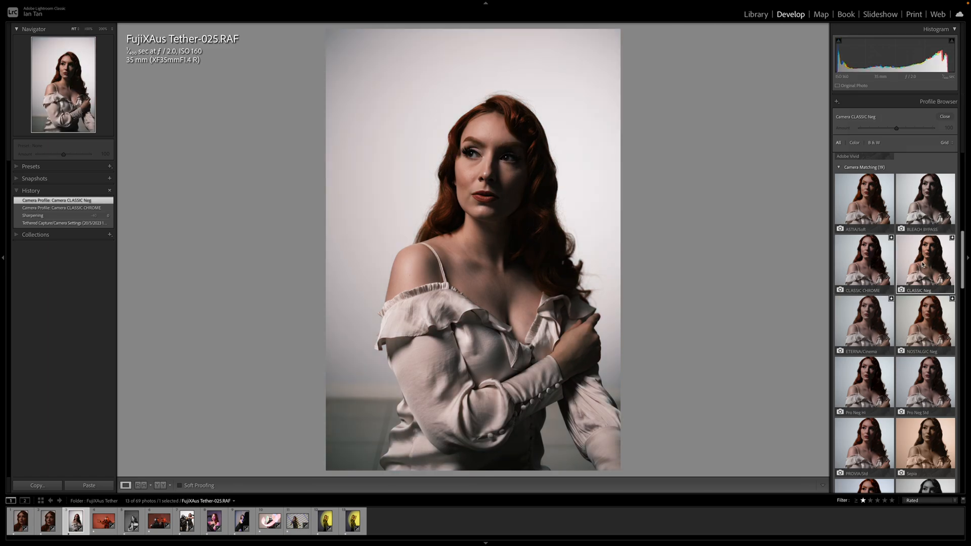
# Compare the Pro Neg Hi and Pro Neg Std profiles, and reapply the NOSTALGIC Neg profile
pyautogui.scroll(-1, 923, 265)
pyautogui.click(865, 354)
pyautogui.click(917, 356)
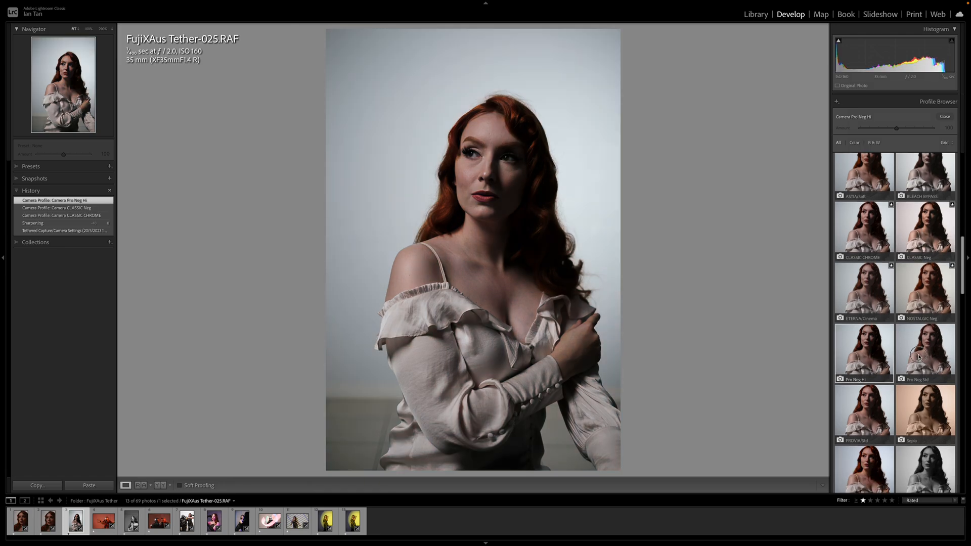
pyautogui.click(876, 355)
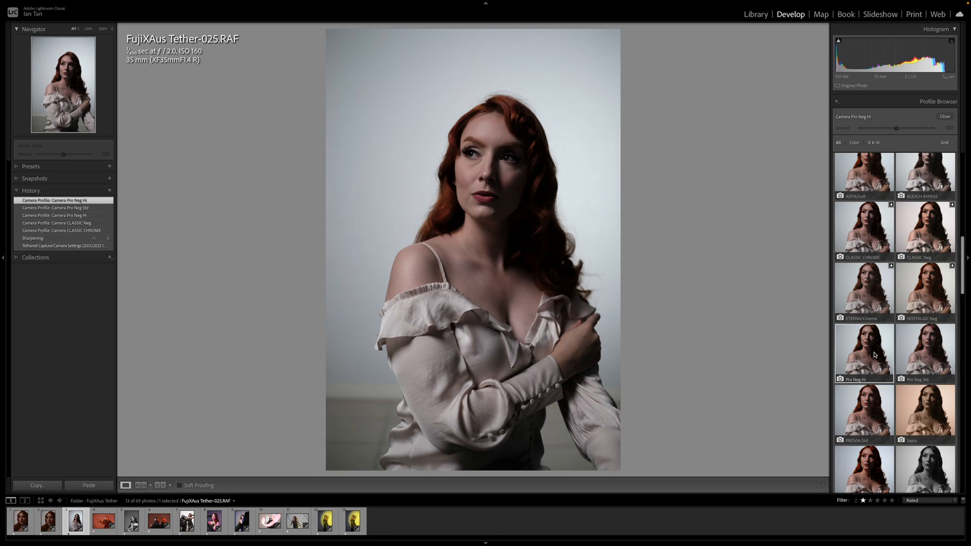
pyautogui.click(929, 298)
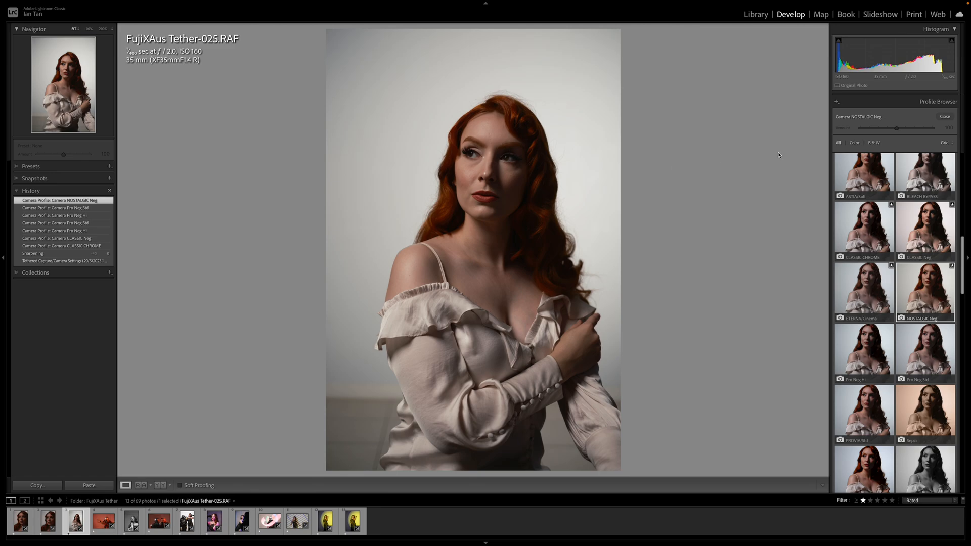
pyautogui.click(945, 117)
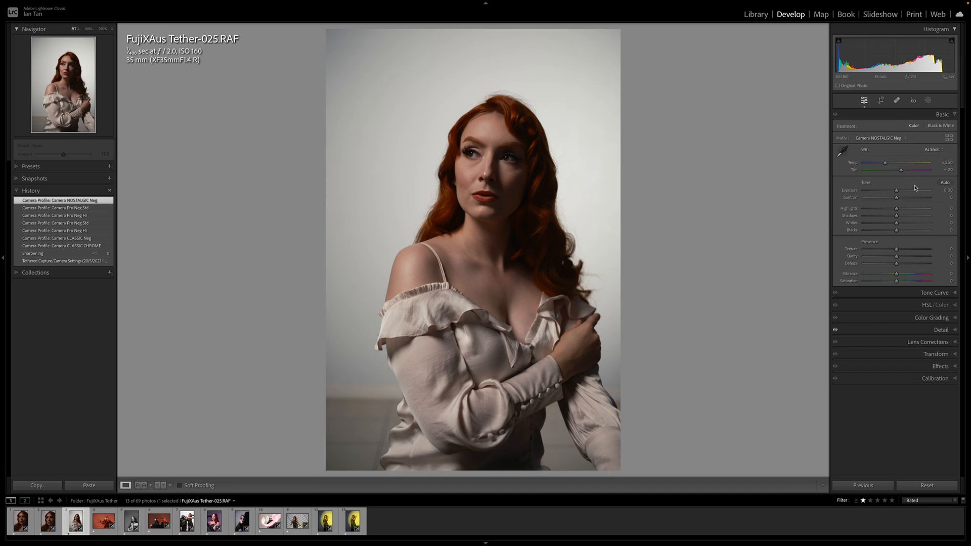
# Set the exposure to +0.45 and reset the contrast to 0
pyautogui.moveTo(897, 193); pyautogui.dragTo(903, 195)
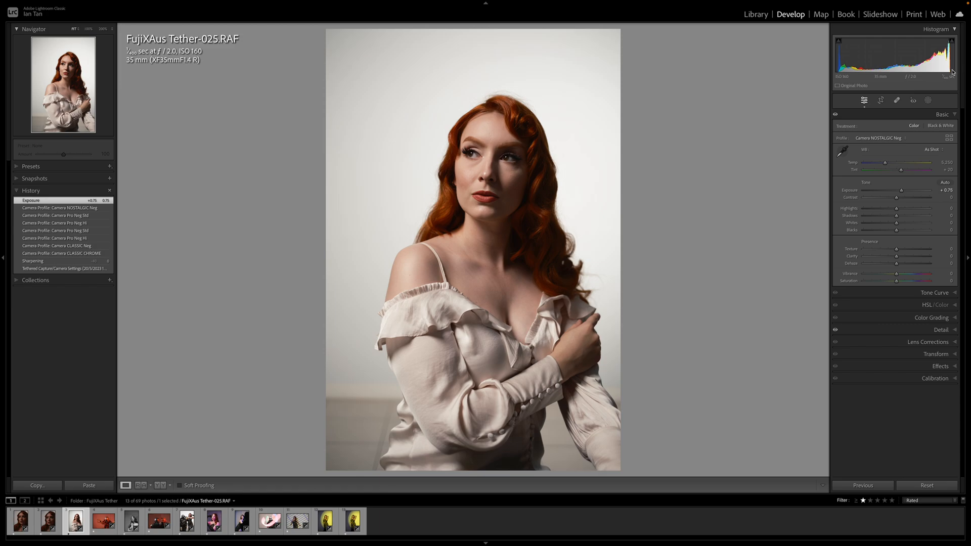
pyautogui.click(902, 193)
pyautogui.moveTo(902, 192); pyautogui.dragTo(900, 193)
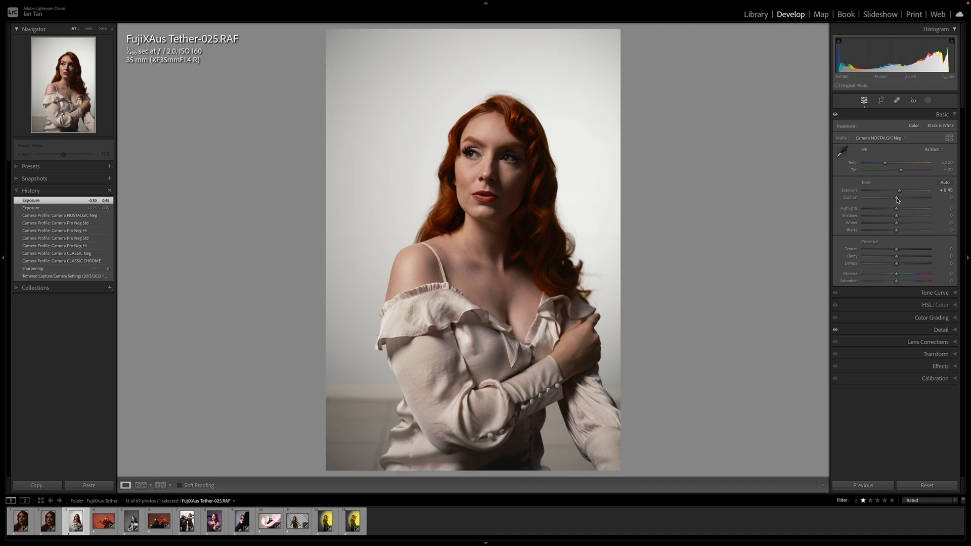
pyautogui.doubleClick(897, 199)
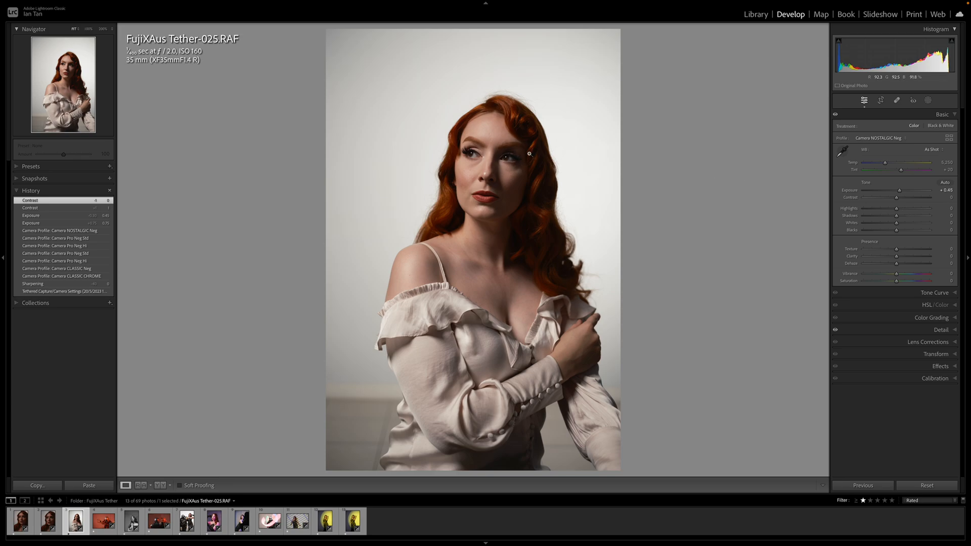
# Try the Daylight white balance on the portrait and settle on Auto
pyautogui.click(937, 151)
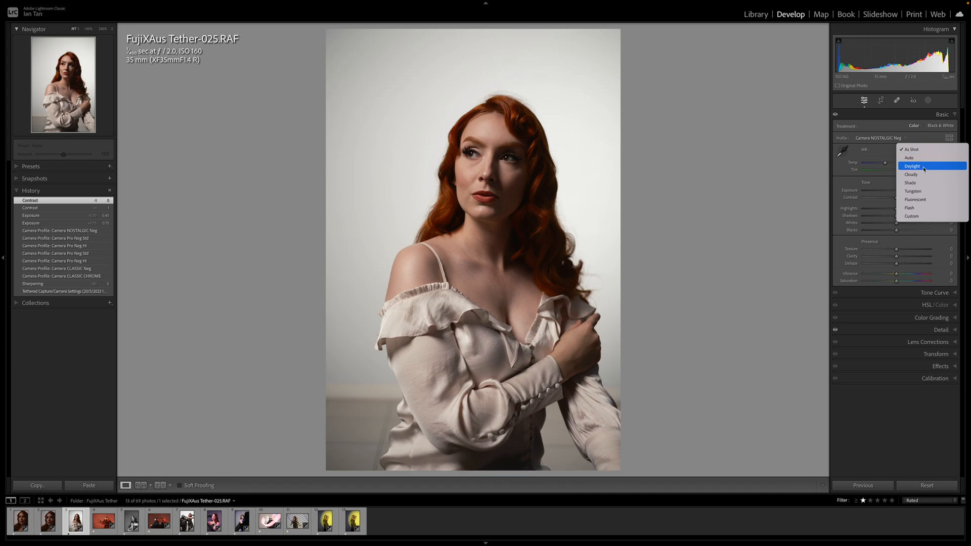
pyautogui.click(925, 169)
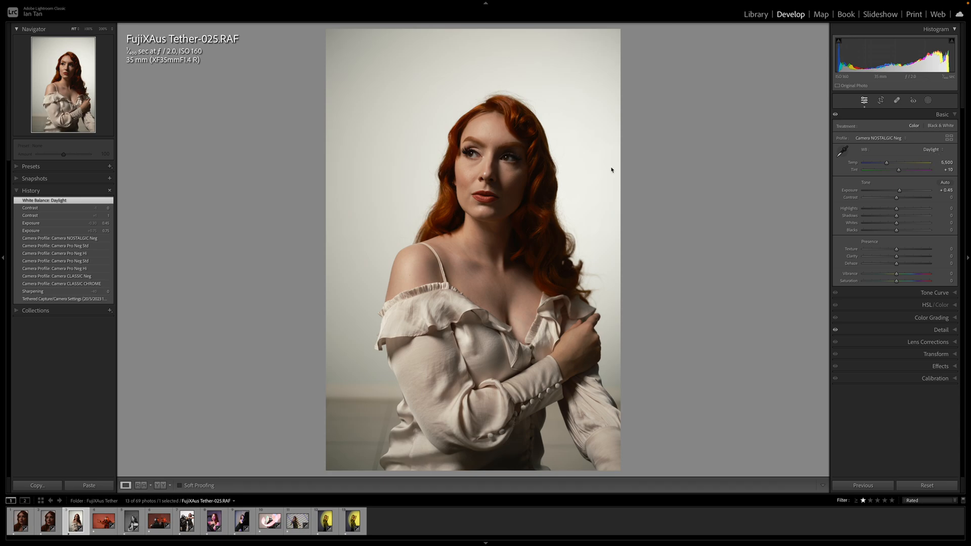
pyautogui.click(932, 150)
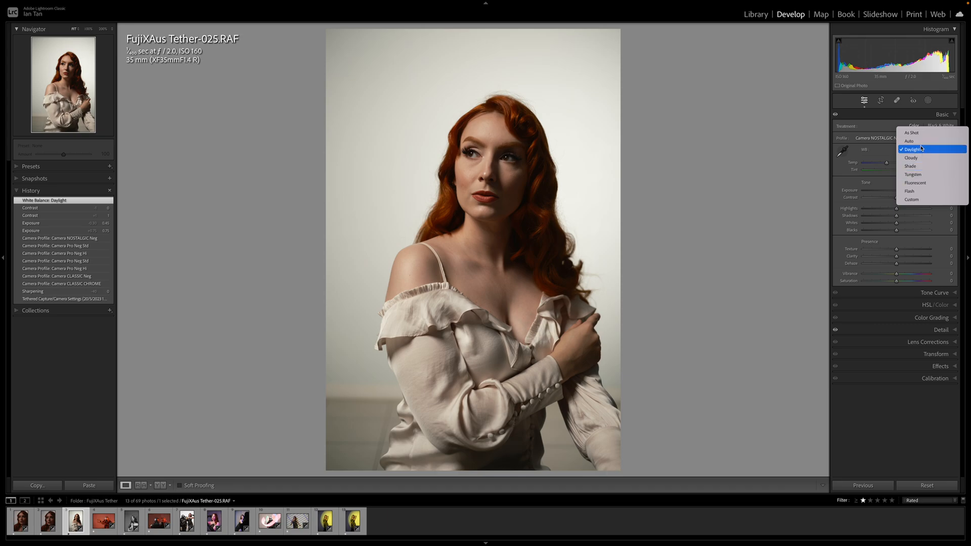
pyautogui.click(922, 142)
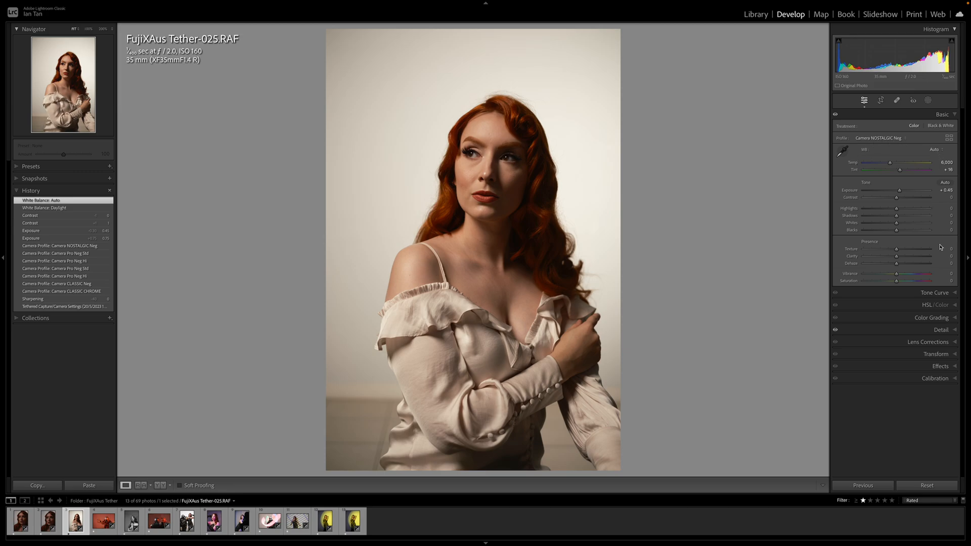
# Send the photo to Adobe Photoshop 2023 for editing and duplicate its Background layer
pyautogui.rightClick(416, 179)
pyautogui.moveTo(440, 251)
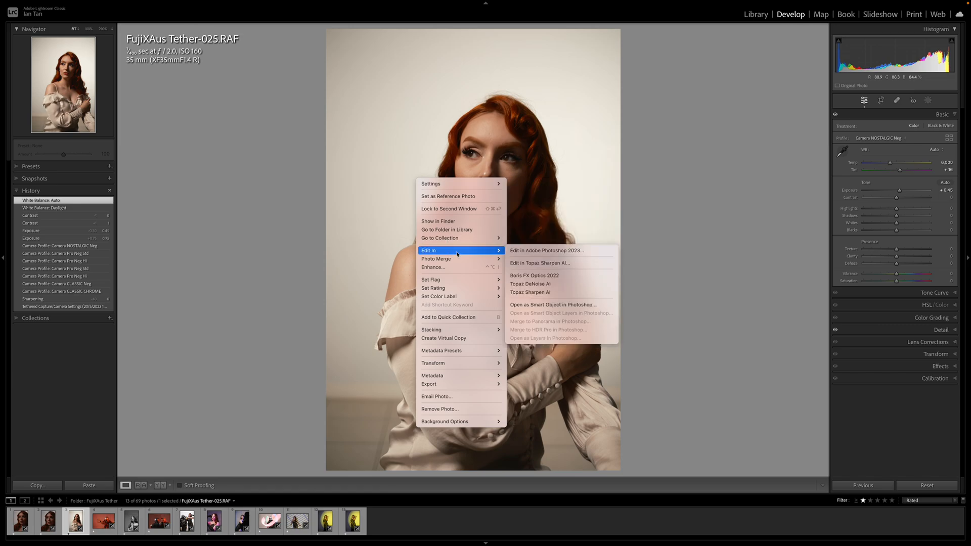
pyautogui.click(558, 252)
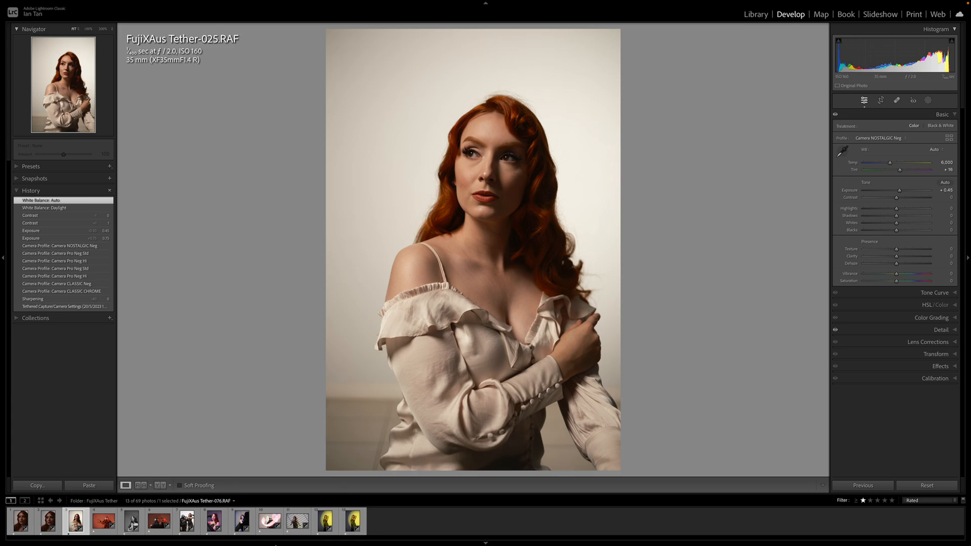
pyautogui.press('super+Tab')
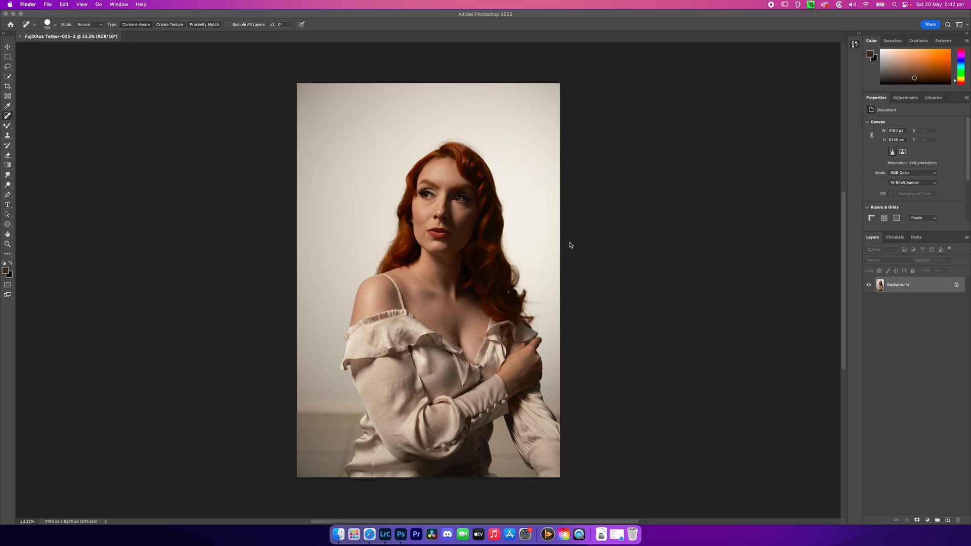
pyautogui.click(913, 288)
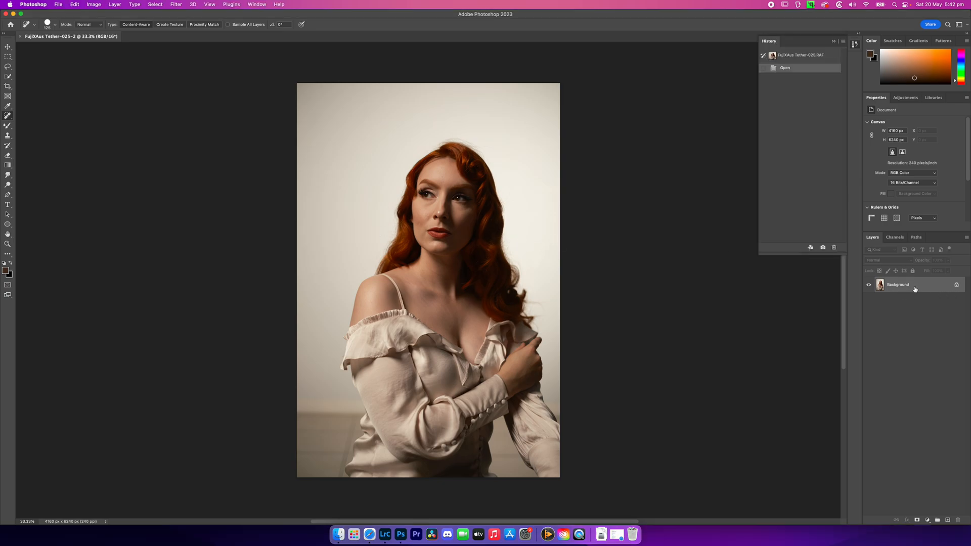
pyautogui.press('super+j')
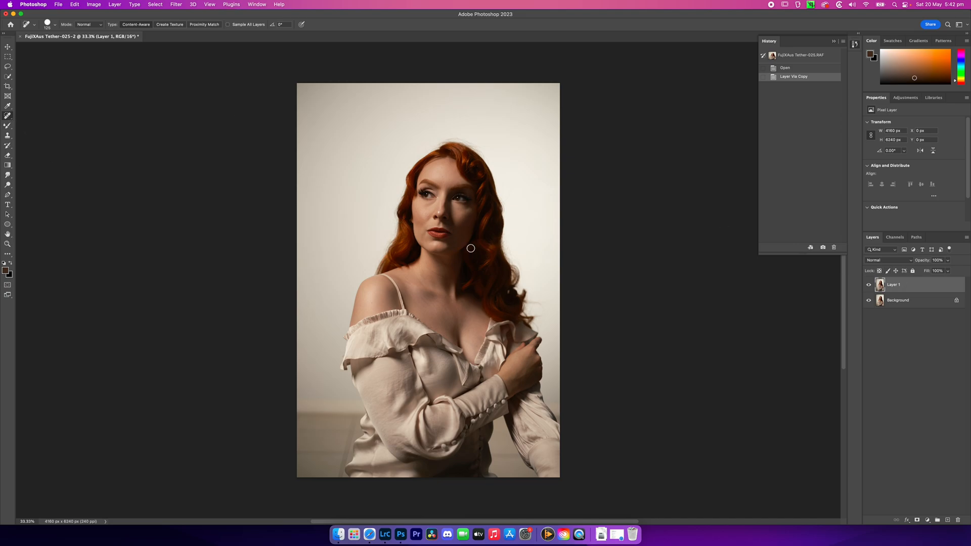
# Prepare the Spot Healing Brush at 25 px for retouching the face at 100% magnification
pyautogui.press('super+equal')
pyautogui.press('super+equal')
pyautogui.press('super+equal')
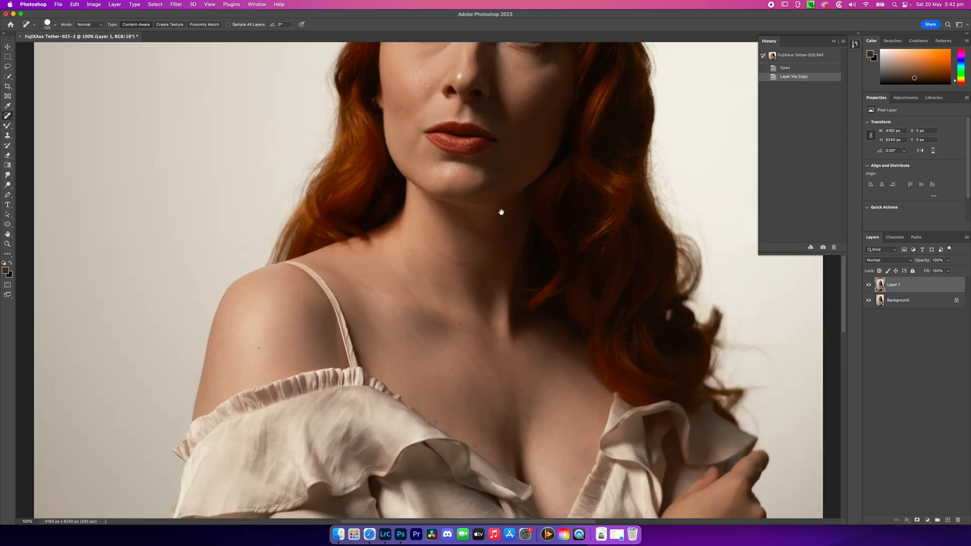
pyautogui.moveTo(500, 211)
pyautogui.mouseDown()
pyautogui.moveTo(511, 327)
pyautogui.moveTo(502, 393)
pyautogui.mouseUp()
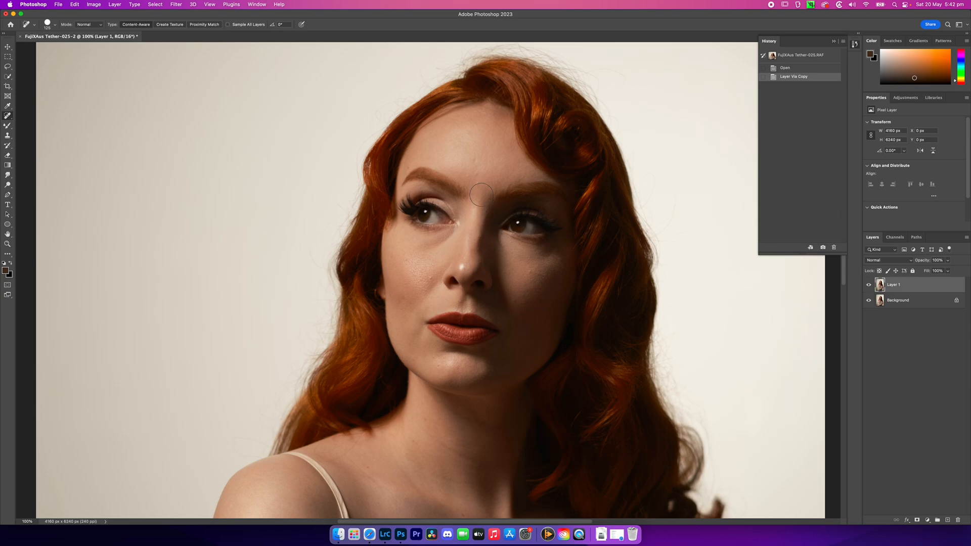
pyautogui.press('[')
pyautogui.press('[')
pyautogui.press('[')
pyautogui.press('[')
pyautogui.press('[')
pyautogui.press('[')
pyautogui.press('[')
pyautogui.press('[')
pyautogui.press('[')
pyautogui.press('[')
pyautogui.press('[')
pyautogui.press('[')
pyautogui.rightClick(8, 117)
pyautogui.click(51, 115)
# Reduce the healing brush to 20 px and remove the small blemishes on the central forehead above the nose
pyautogui.press(']')
pyautogui.press('[')
pyautogui.press(']')
pyautogui.press('[')
pyautogui.press('[')
pyautogui.click(475, 160)
pyautogui.click(479, 174)
pyautogui.click(475, 168)
pyautogui.click(477, 184)
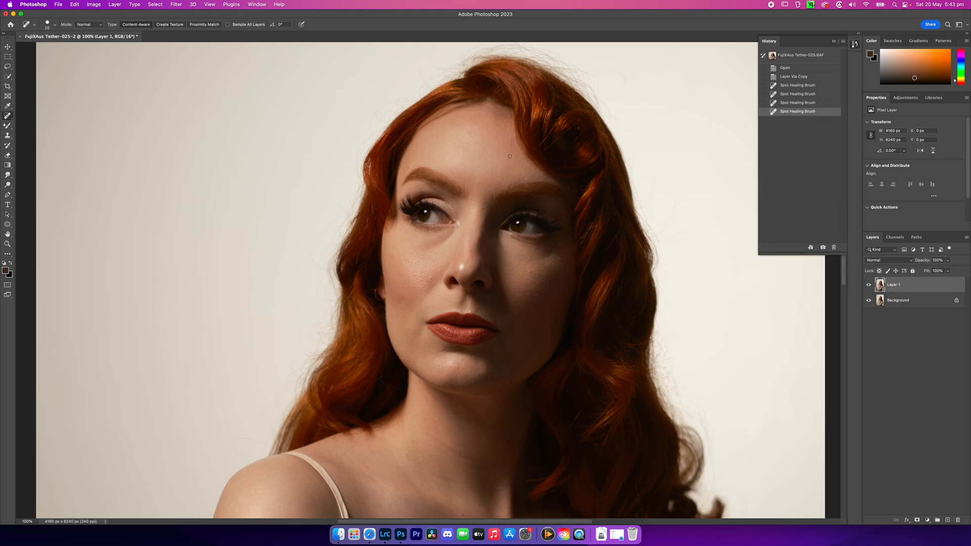
# Heal the small marks on the upper forehead and along the hairline with the Spot Healing Brush at 15 px
pyautogui.moveTo(505, 145)
pyautogui.mouseDown()
pyautogui.moveTo(508, 126)
pyautogui.moveTo(493, 119)
pyautogui.moveTo(512, 134)
pyautogui.moveTo(511, 124)
pyautogui.mouseUp()
pyautogui.click(512, 140)
pyautogui.click(513, 117)
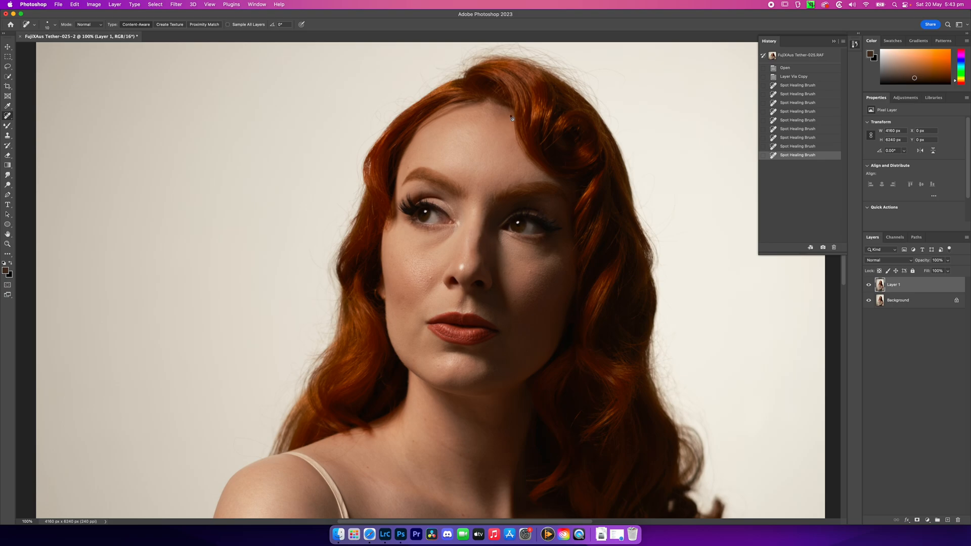
pyautogui.click(512, 152)
pyautogui.click(516, 149)
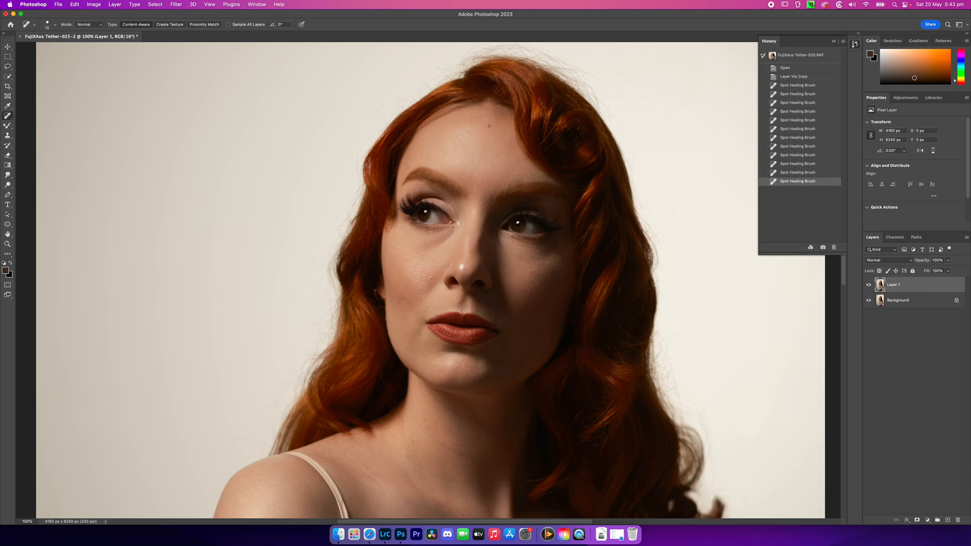
pyautogui.click(489, 115)
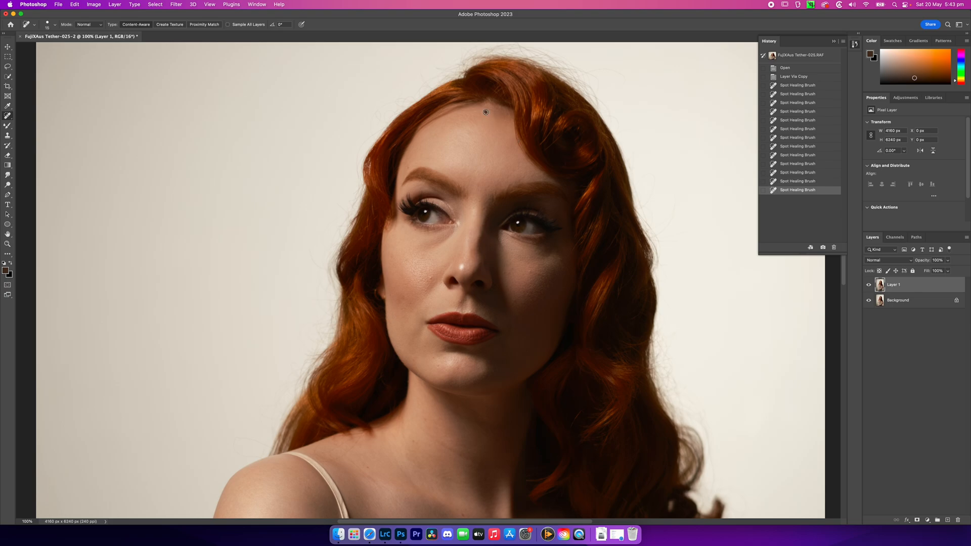
pyautogui.click(486, 111)
pyautogui.click(491, 111)
pyautogui.click(501, 111)
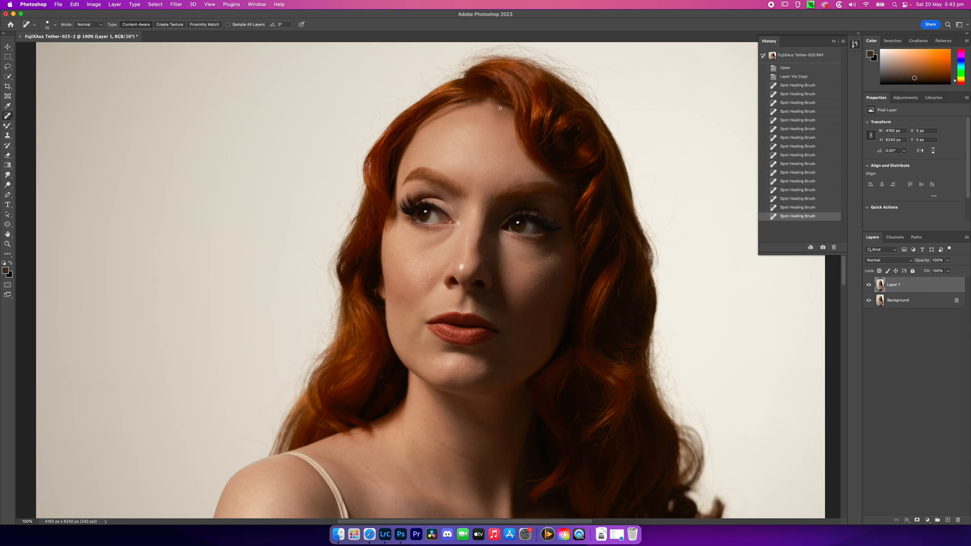
# Heal the small marks on the forehead beside the hair curl and in the middle of the forehead
pyautogui.click(501, 108)
pyautogui.click(505, 111)
pyautogui.click(513, 128)
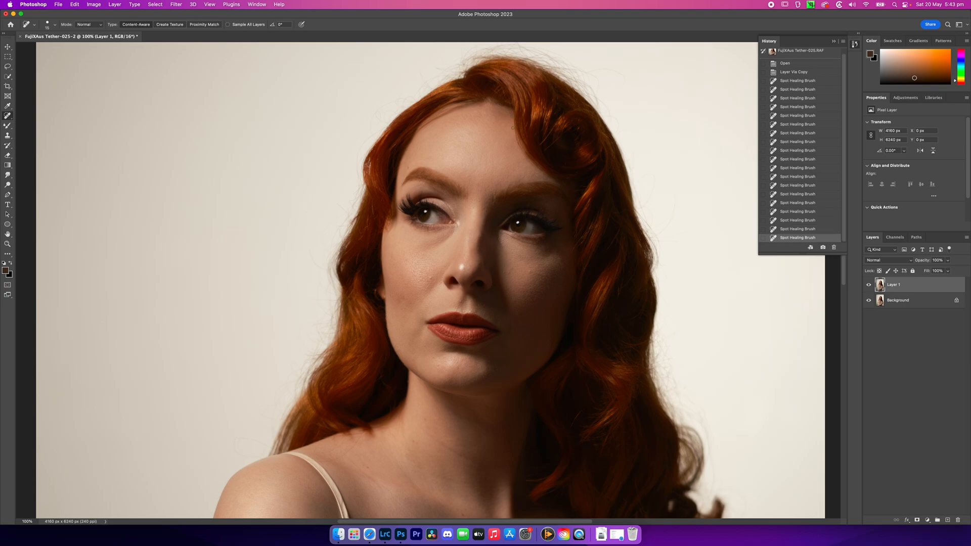
pyautogui.click(474, 144)
pyautogui.click(470, 150)
pyautogui.click(470, 154)
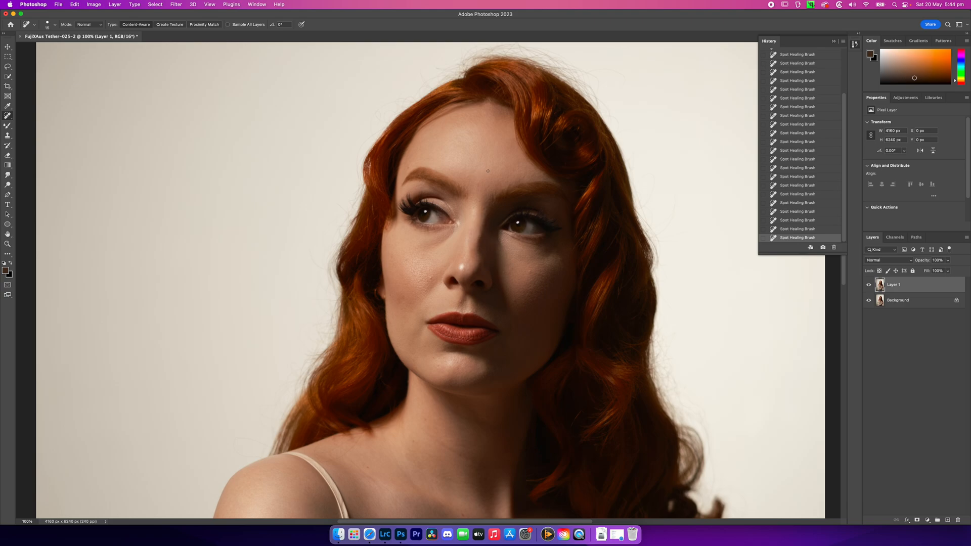
# Heal the remaining small spots on the nose bridge, above the brightly lit eyebrow and on the upper forehead
pyautogui.click(479, 203)
pyautogui.click(408, 166)
pyautogui.click(414, 161)
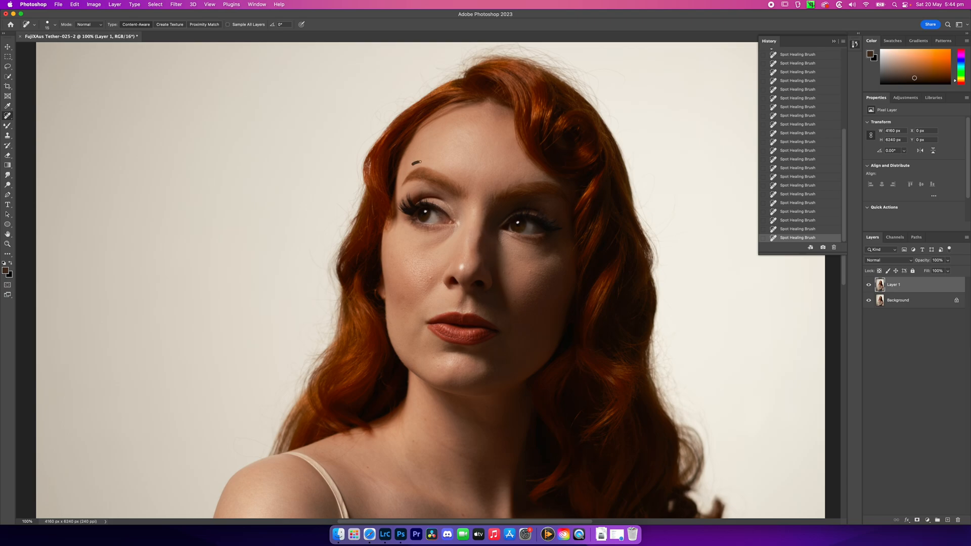
pyautogui.click(454, 122)
pyautogui.click(468, 112)
# Remove the small blemishes on the brightly lit cheek with a smaller Spot Healing Brush
pyautogui.press('[')
pyautogui.click(427, 284)
pyautogui.click(429, 275)
pyautogui.press('[')
pyautogui.click(410, 263)
pyautogui.click(406, 261)
pyautogui.click(403, 298)
pyautogui.click(411, 304)
# Heal the spot near the tip of the nose and the mark on the chin with a larger Spot Healing Brush
pyautogui.press(']')
pyautogui.press(']')
pyautogui.moveTo(463, 266); pyautogui.dragTo(462, 266)
pyautogui.press('super+z')
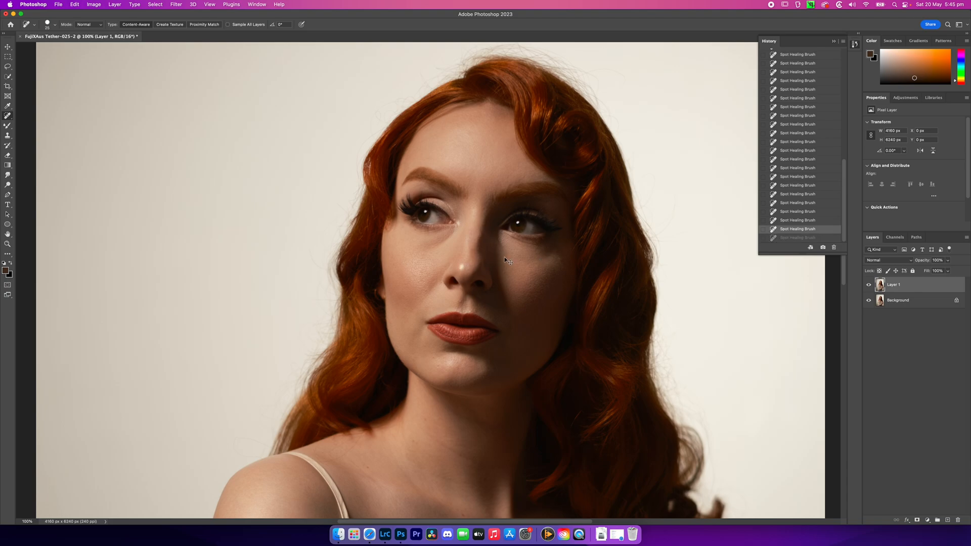
pyautogui.click(463, 268)
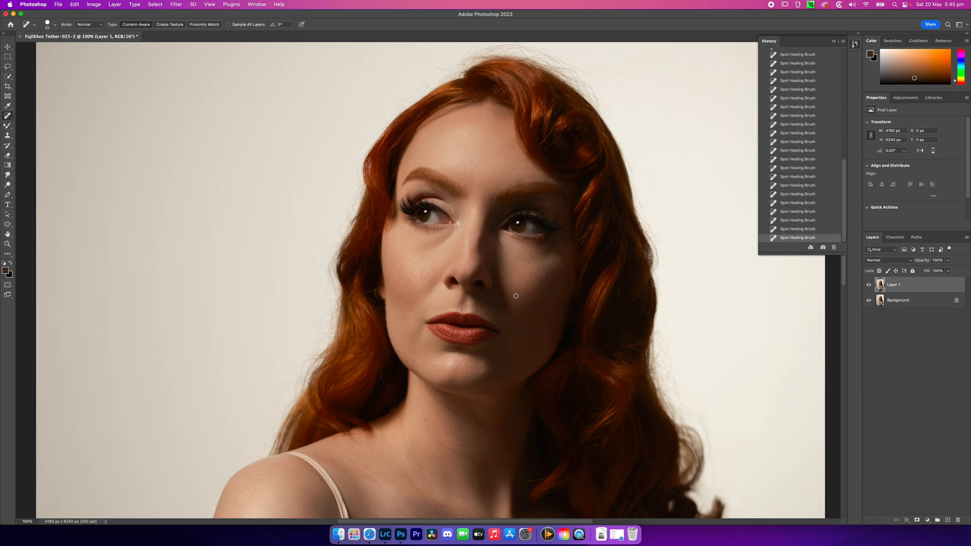
pyautogui.moveTo(441, 368); pyautogui.dragTo(437, 366)
# Clean up the small marks around the eyebrow on the shadowed side of the face with a smaller healing brush
pyautogui.press('super+equal')
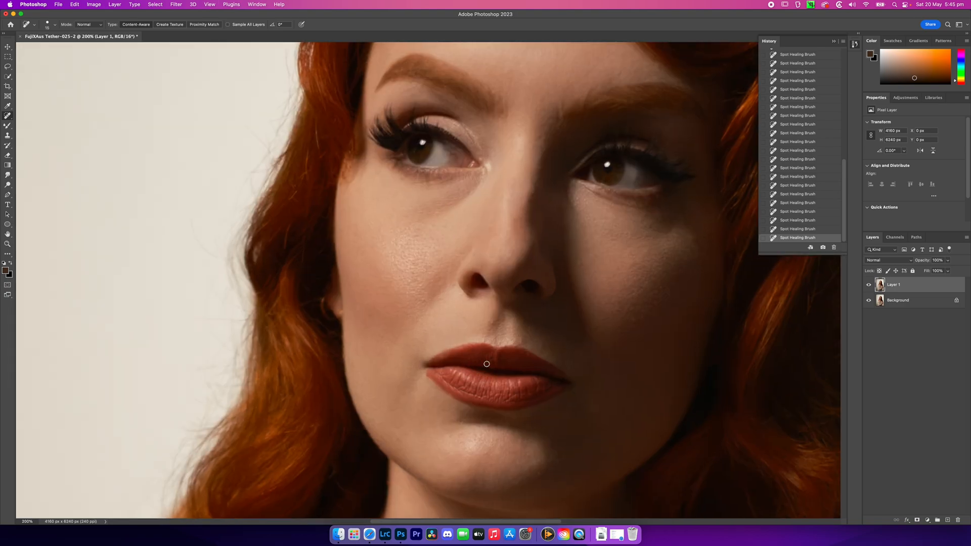
pyautogui.press('[')
pyautogui.press('[')
pyautogui.press('super+minus')
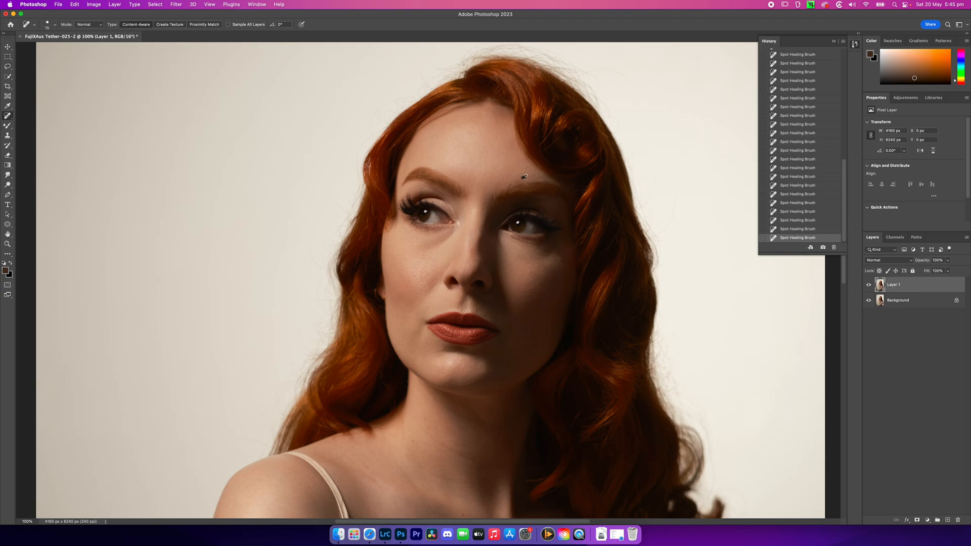
pyautogui.click(515, 181)
pyautogui.click(496, 193)
pyautogui.moveTo(494, 195); pyautogui.dragTo(498, 194)
# Heal the blemishes and fine lines on the neck and at the base of the throat
pyautogui.scroll(-5, 522, 310)
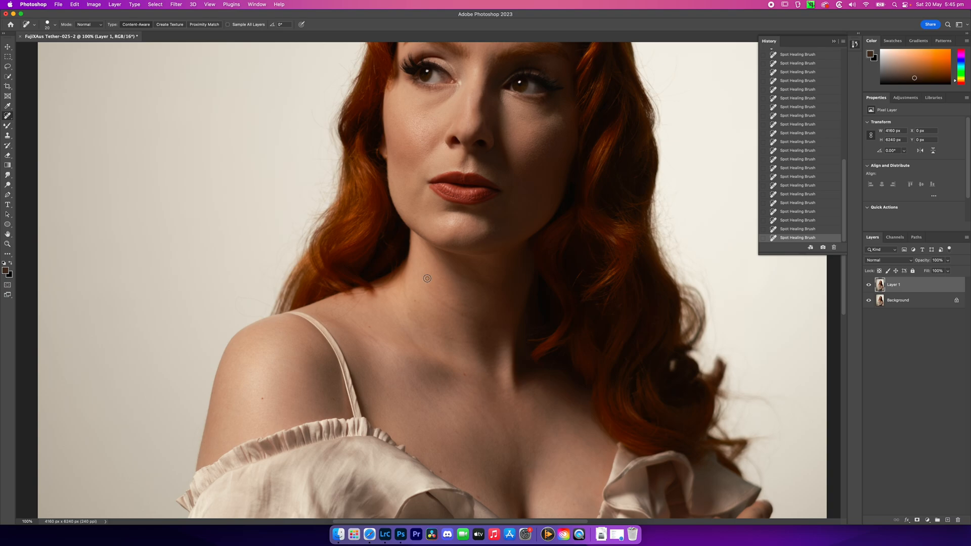
pyautogui.moveTo(419, 281); pyautogui.dragTo(458, 313)
pyautogui.moveTo(437, 338); pyautogui.dragTo(464, 339)
pyautogui.click(464, 342)
pyautogui.click(416, 302)
# Reduce the healing brush and remove the marks along the collarbone beside the strap and on the bare shoulder
pyautogui.press('[')
pyautogui.moveTo(328, 320); pyautogui.dragTo(364, 299)
pyautogui.moveTo(353, 320); pyautogui.dragTo(388, 355)
pyautogui.click(264, 398)
# Heal the remaining small spots across the upper chest above the blouse neckline
pyautogui.scroll(-5, 481, 412)
pyautogui.click(393, 349)
pyautogui.click(430, 373)
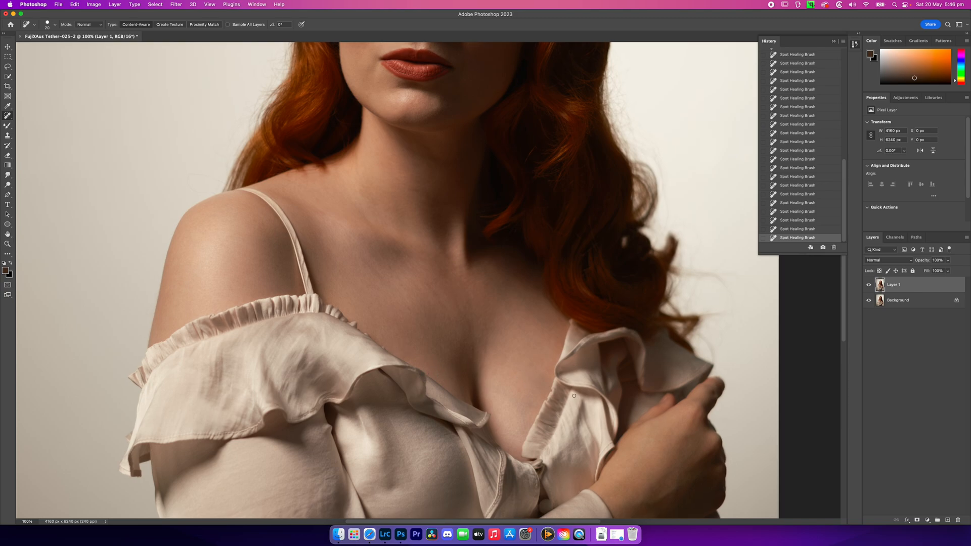
pyautogui.click(389, 266)
# Examine the retouched body and the face at 200% magnification for remaining blemishes, and review the whole photo
pyautogui.press('super+minus')
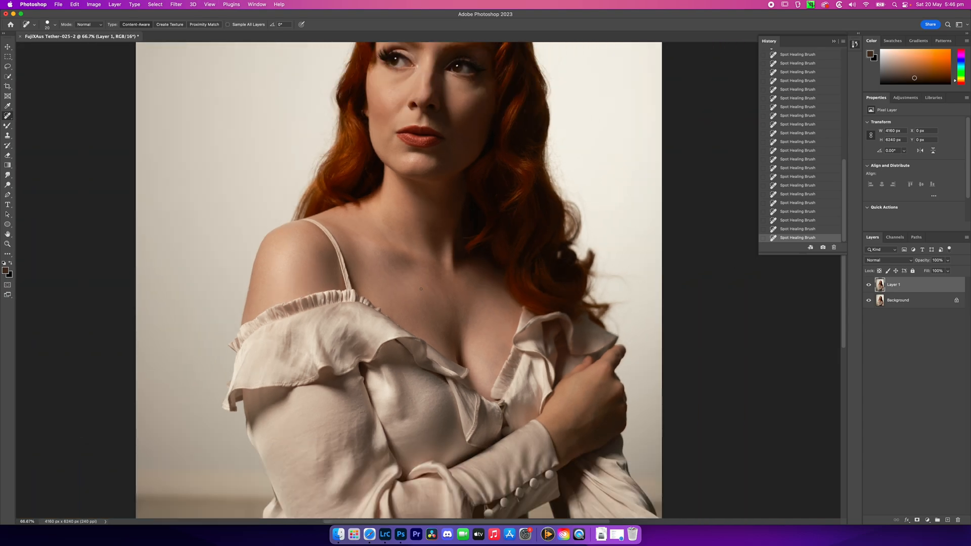
pyautogui.moveTo(388, 345); pyautogui.dragTo(376, 298)
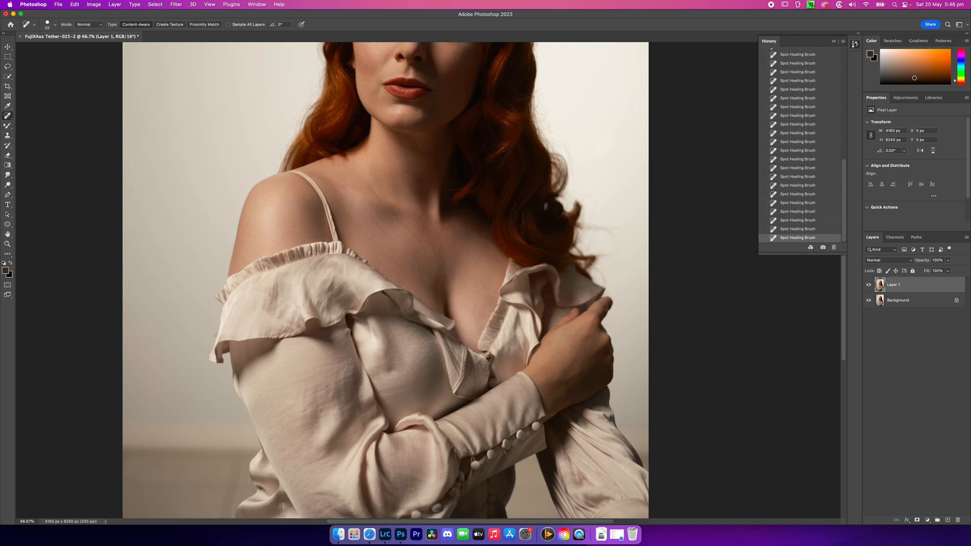
pyautogui.moveTo(499, 204); pyautogui.dragTo(500, 325)
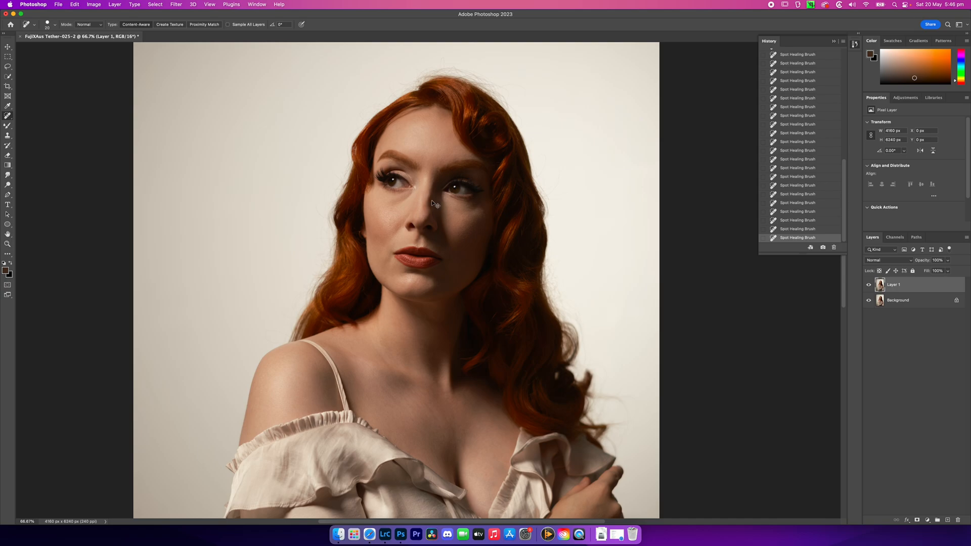
pyautogui.press('super+equal')
pyautogui.press('super+equal')
pyautogui.moveTo(435, 141); pyautogui.dragTo(458, 403)
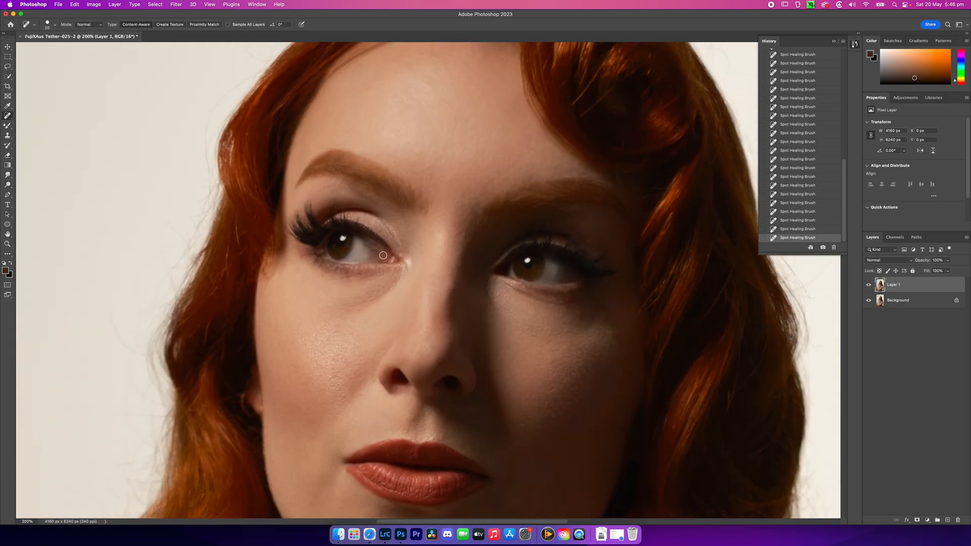
pyautogui.press('[')
pyautogui.press('[')
pyautogui.press('super+0')
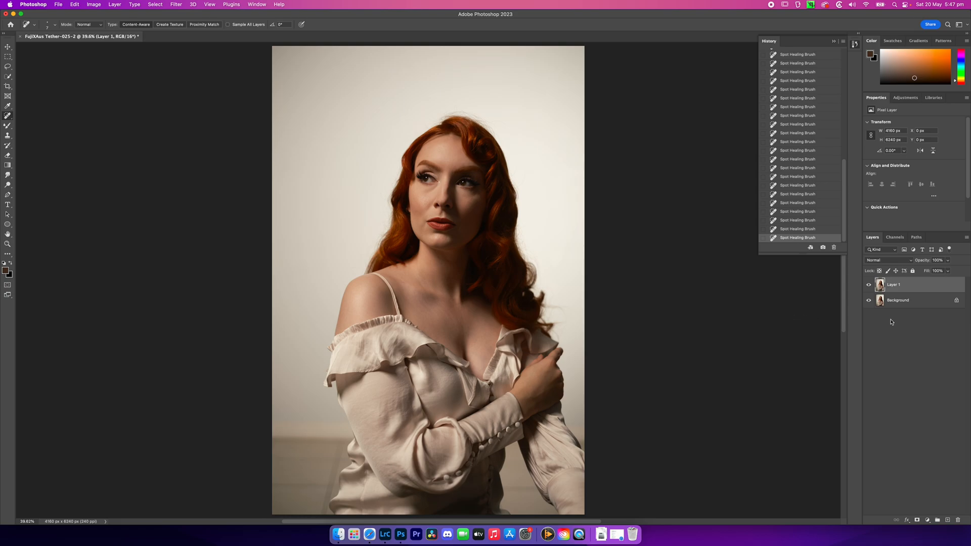
# Stamp the visible Layer 1 and Background into a new merged layer above them
pyautogui.keyDown('shift'); pyautogui.click(911, 304); pyautogui.keyUp('shift')
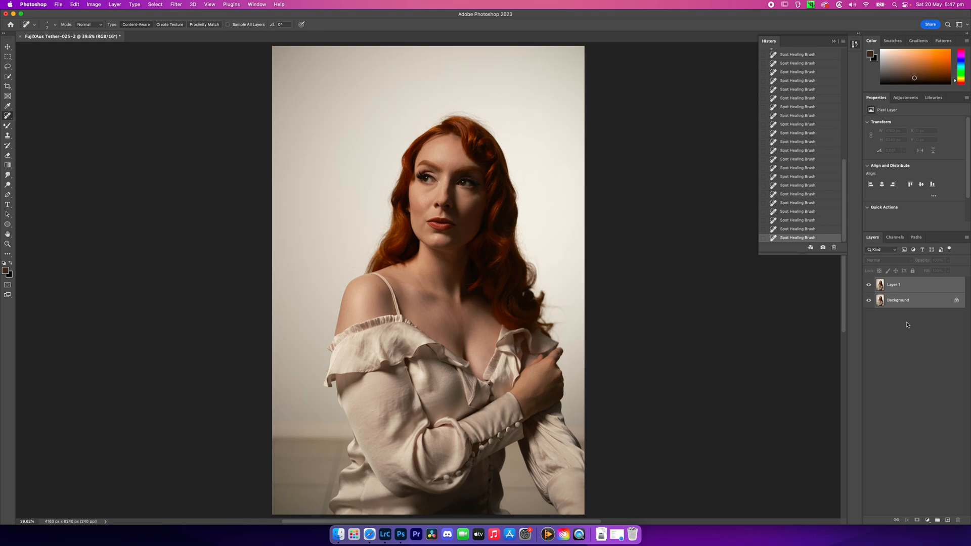
pyautogui.press('super+alt+shift+e')
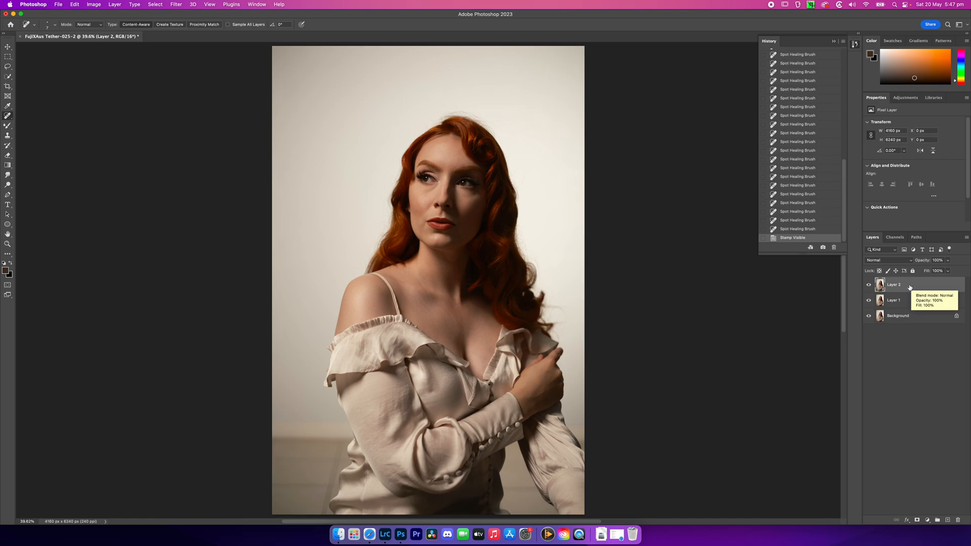
pyautogui.click(120, 5)
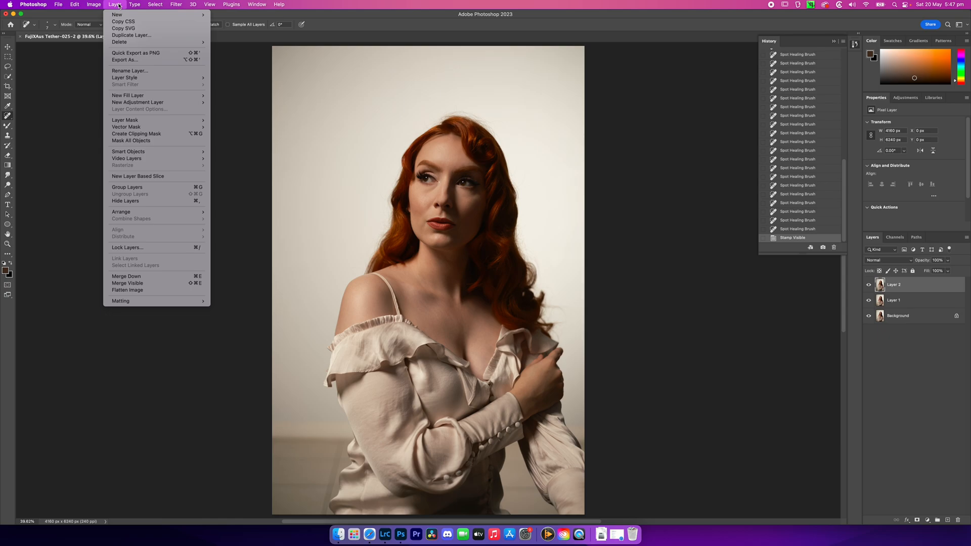
pyautogui.moveTo(157, 153)
pyautogui.moveTo(137, 103)
pyautogui.click(117, 6)
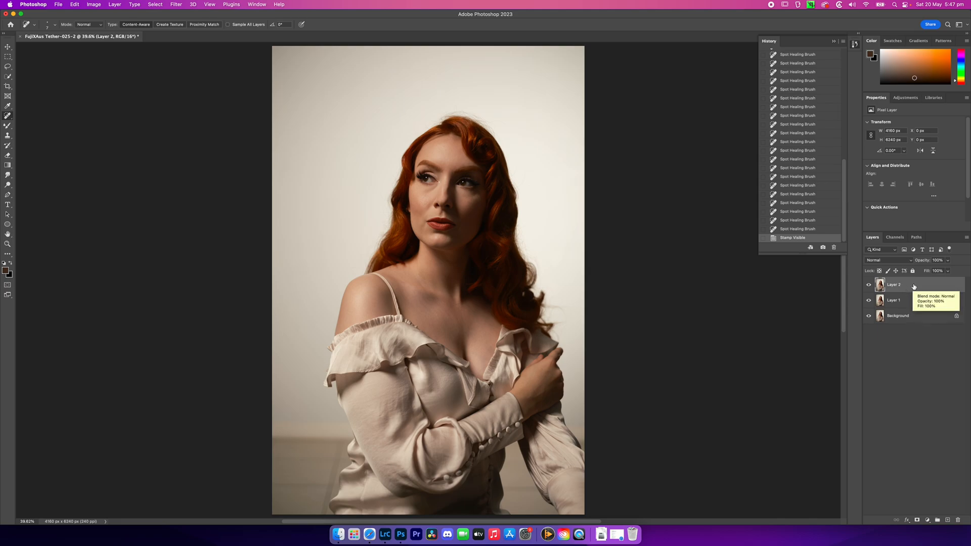
pyautogui.click(907, 303)
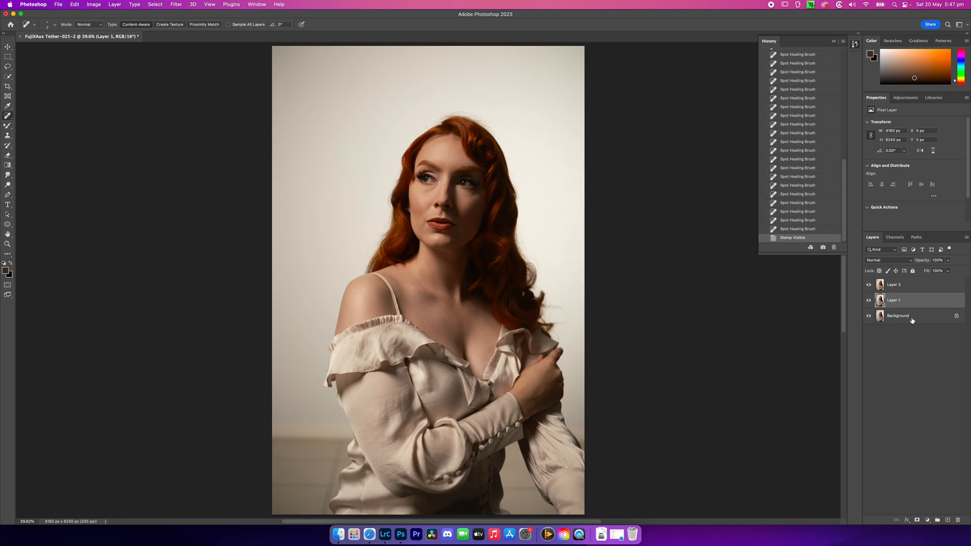
pyautogui.keyDown('shift'); pyautogui.click(912, 319); pyautogui.keyUp('shift')
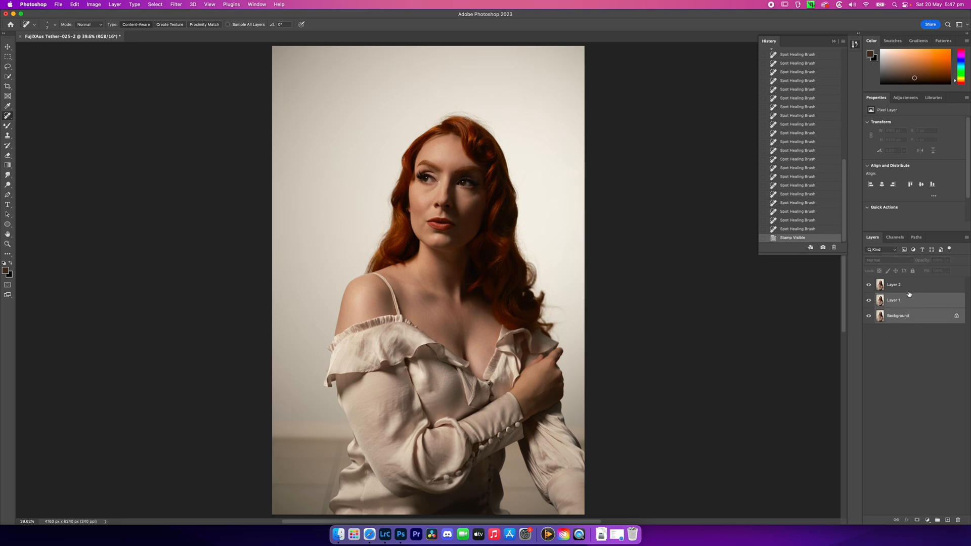
pyautogui.click(912, 286)
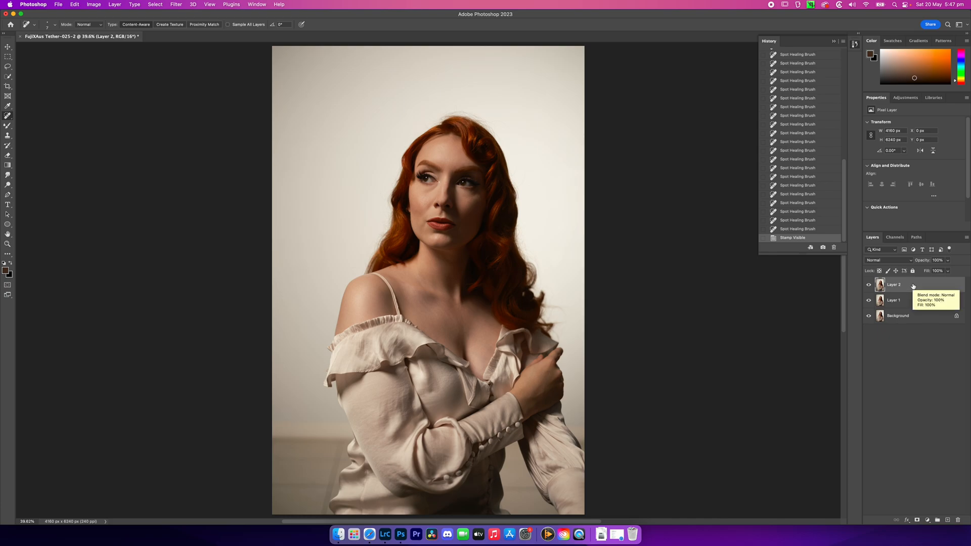
# Duplicate the stamped Layer 2 and group it with its copy
pyautogui.press('super+j')
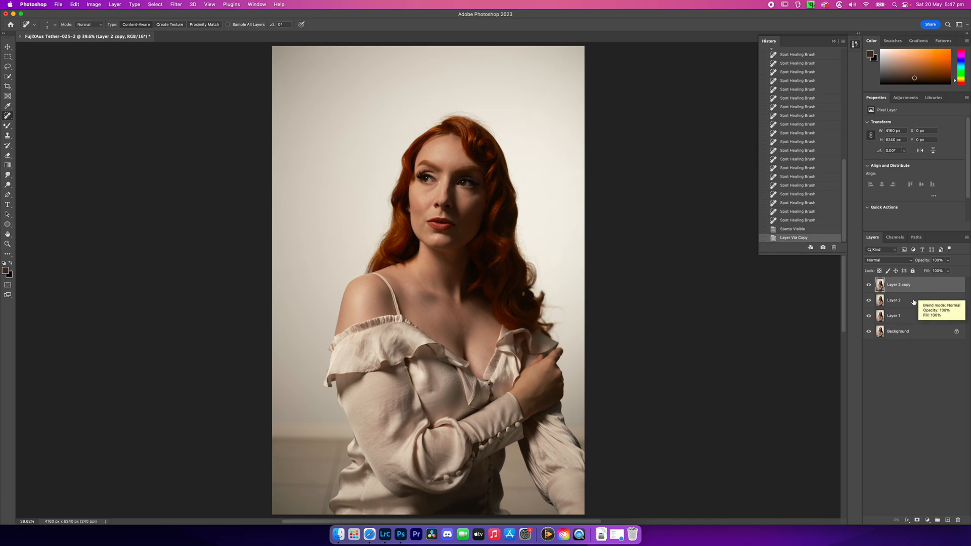
pyautogui.keyDown('shift'); pyautogui.click(913, 302); pyautogui.keyUp('shift')
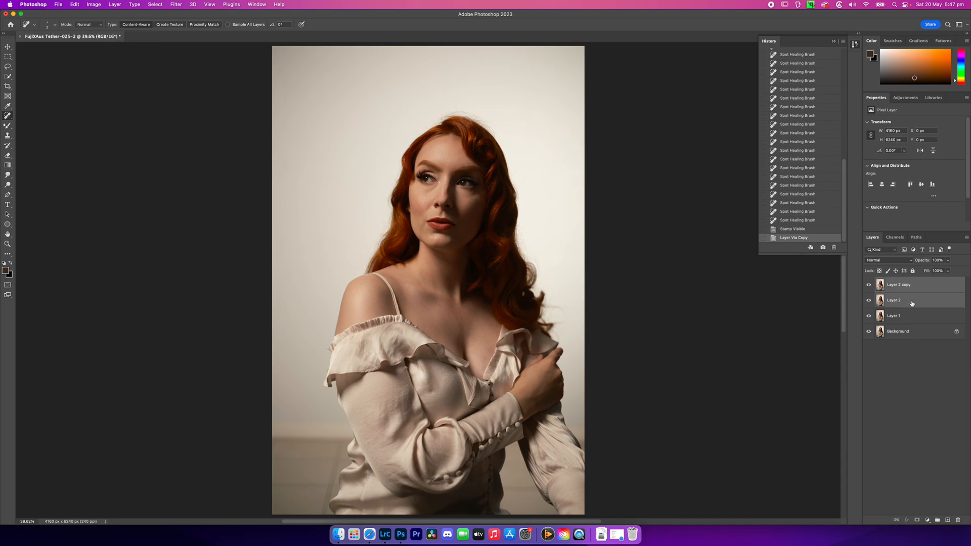
pyautogui.rightClick(913, 303)
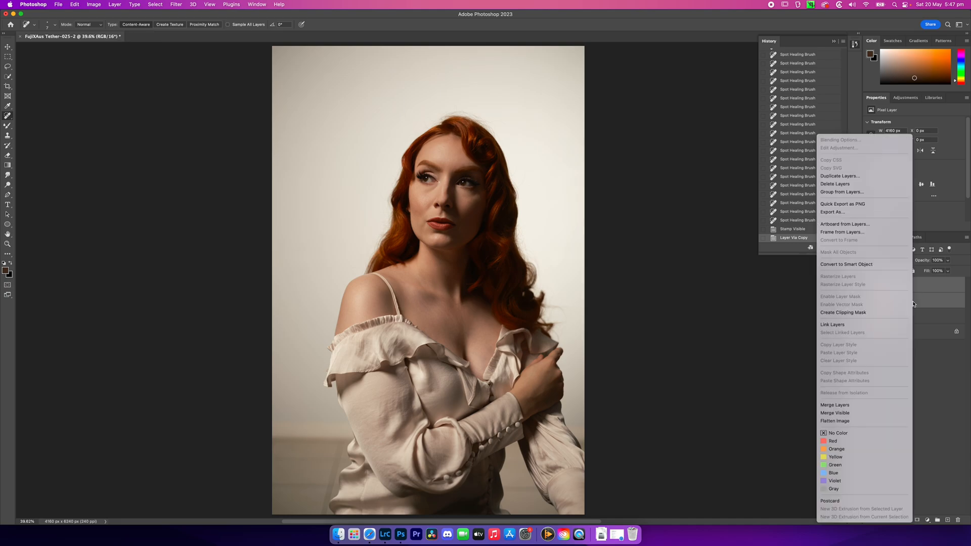
pyautogui.click(920, 308)
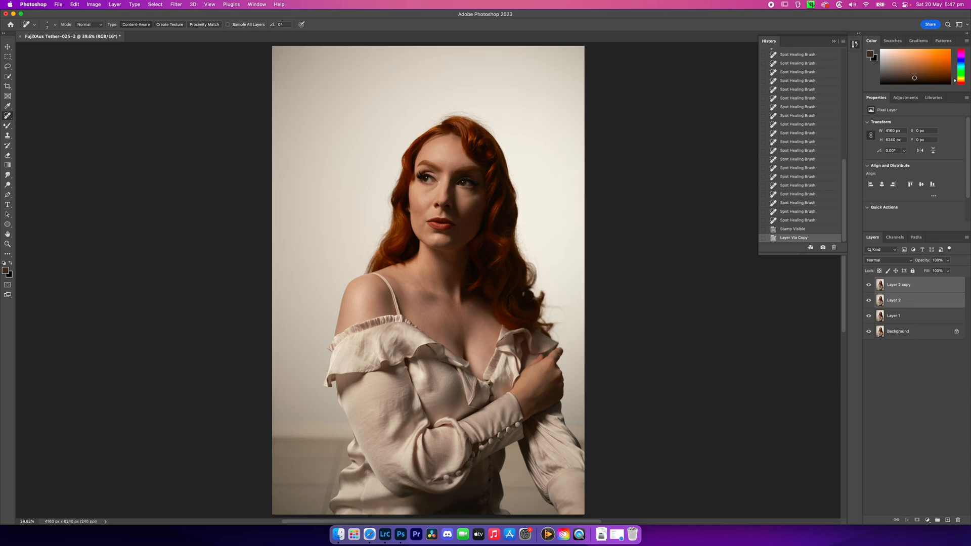
pyautogui.press('super+g')
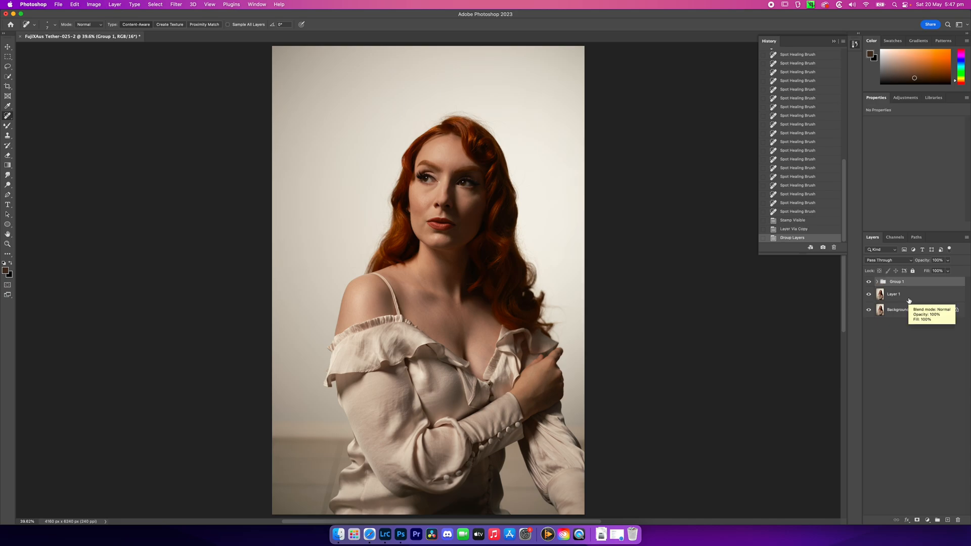
# Expand the new layer group and rename it Freq Sep
pyautogui.click(878, 282)
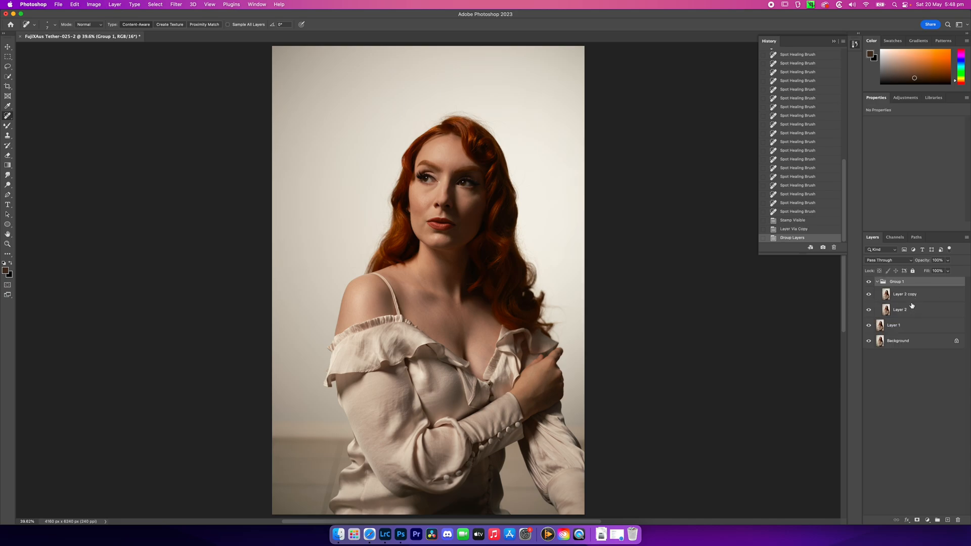
pyautogui.doubleClick(897, 282)
pyautogui.write('Freq Sep')
pyautogui.press('Return')
# Rename the upper layer in the Freq Sep group as HF and hide it
pyautogui.doubleClick(905, 295)
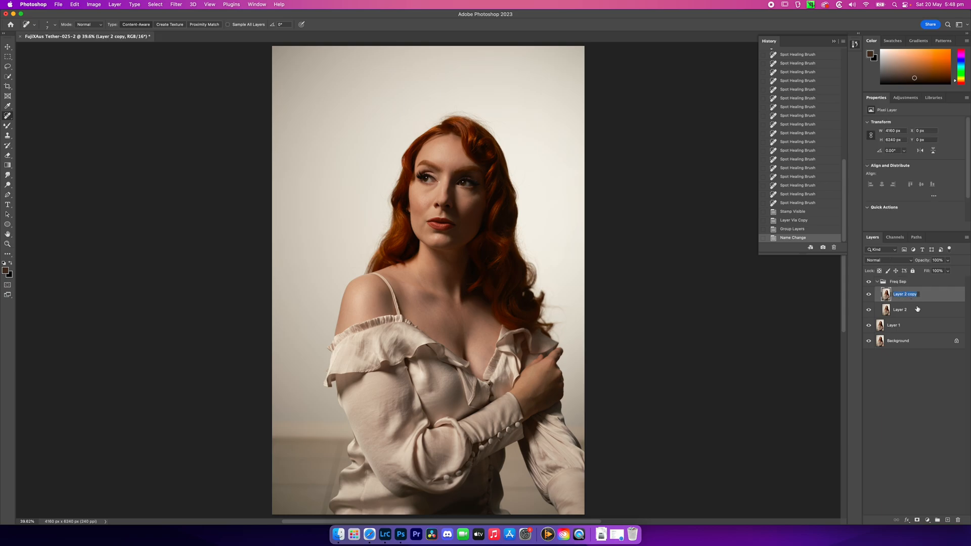
pyautogui.write('HF')
pyautogui.press('Return')
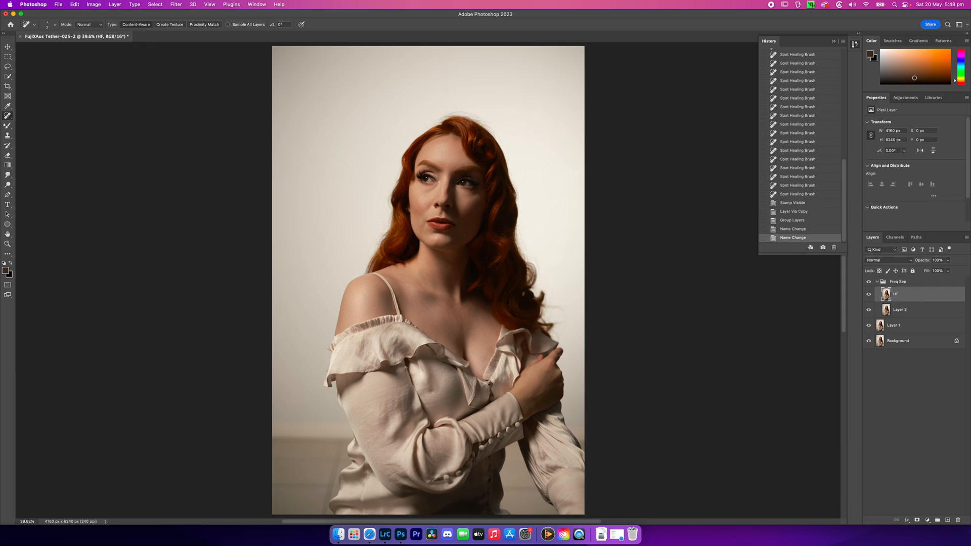
pyautogui.click(869, 295)
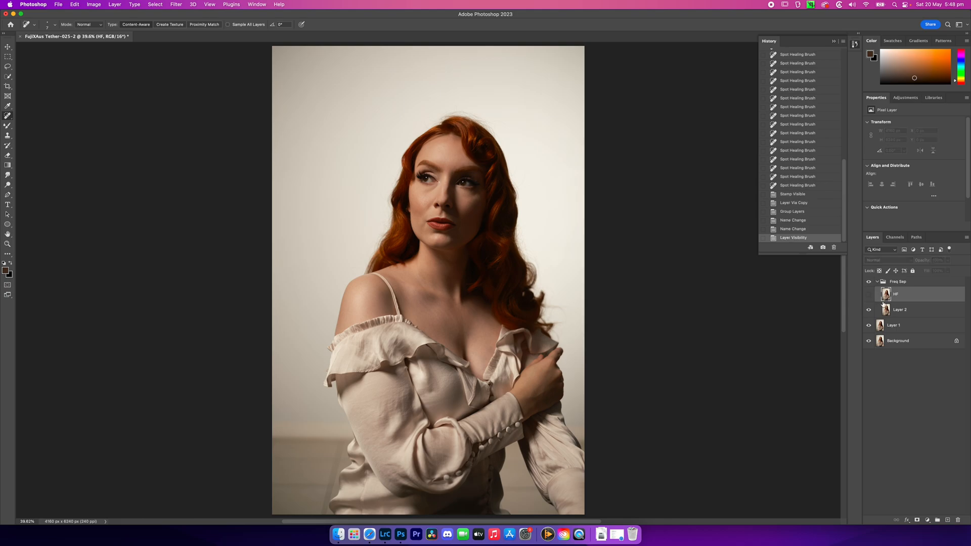
# Rename the lower layer in the Freq Sep group as LF
pyautogui.doubleClick(901, 312)
pyautogui.write('LF')
pyautogui.press('Return')
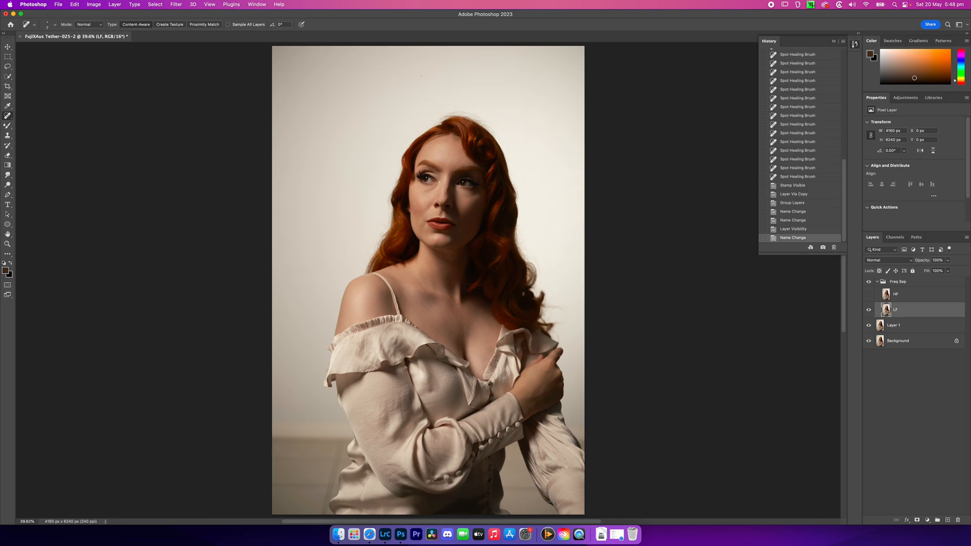
# Blur the LF layer with a Gaussian Blur of 3.4 pixels radius, checking the skin areas in the preview
pyautogui.click(175, 5)
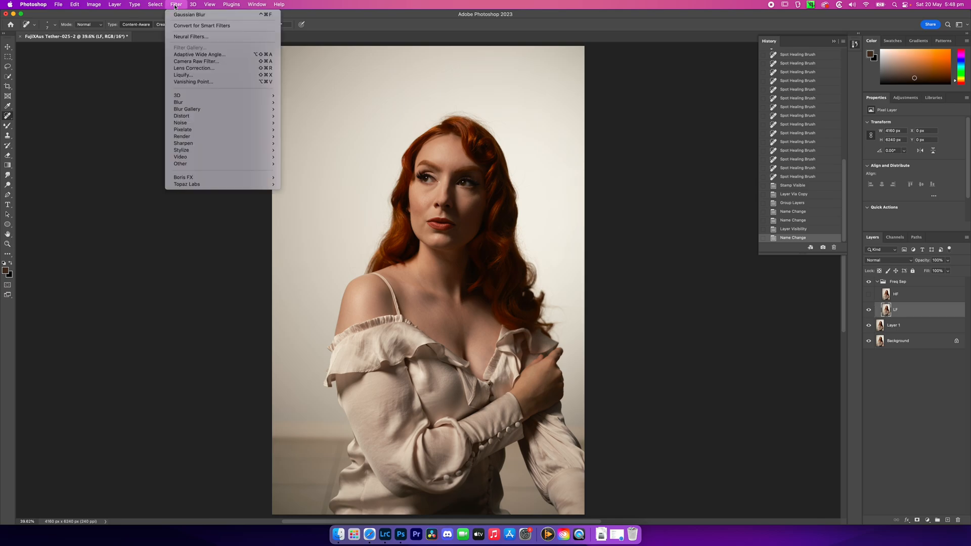
pyautogui.moveTo(204, 103)
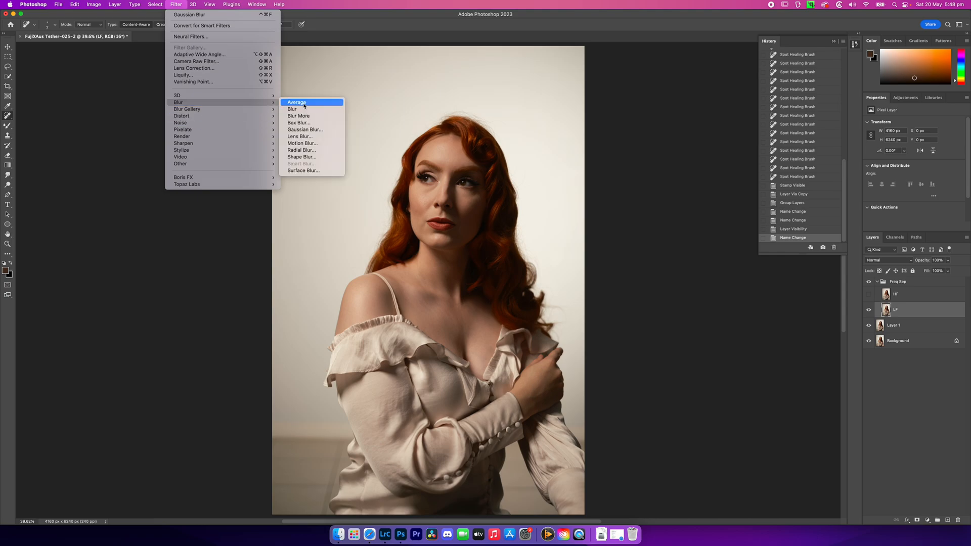
pyautogui.click(323, 133)
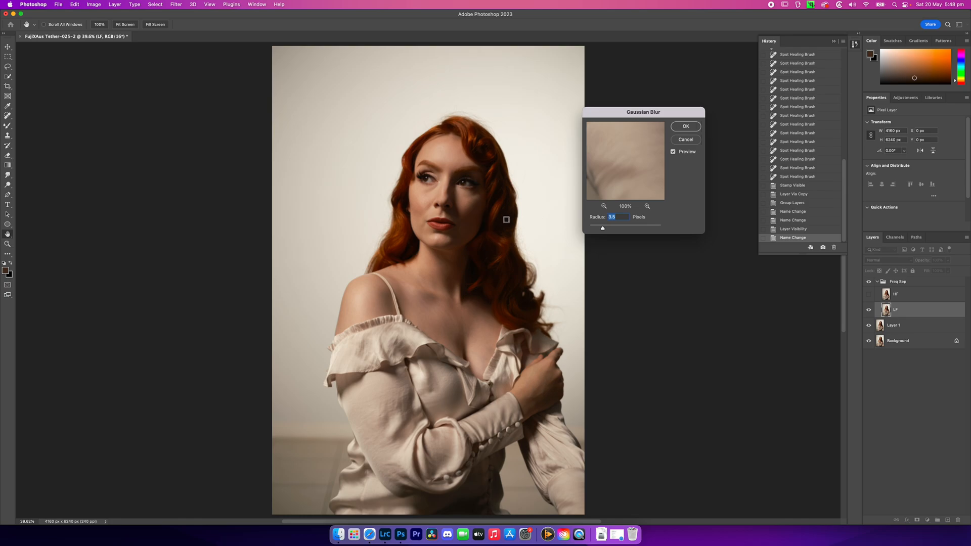
pyautogui.click(431, 207)
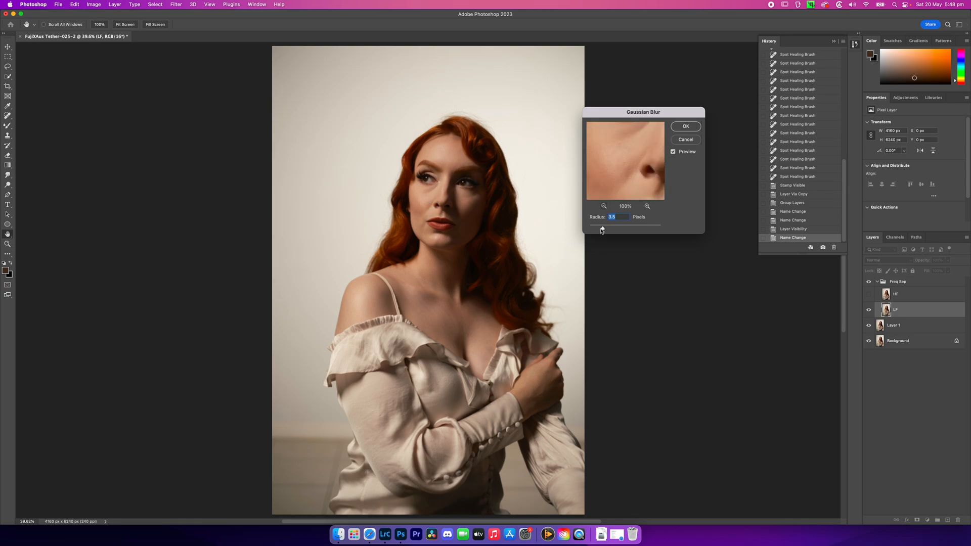
pyautogui.moveTo(603, 229)
pyautogui.mouseDown()
pyautogui.moveTo(590, 228)
pyautogui.moveTo(616, 218)
pyautogui.mouseUp()
pyautogui.moveTo(590, 229); pyautogui.dragTo(596, 230)
pyautogui.moveTo(596, 230); pyautogui.dragTo(602, 231)
pyautogui.moveTo(600, 231); pyautogui.dragTo(603, 230)
pyautogui.click(465, 206)
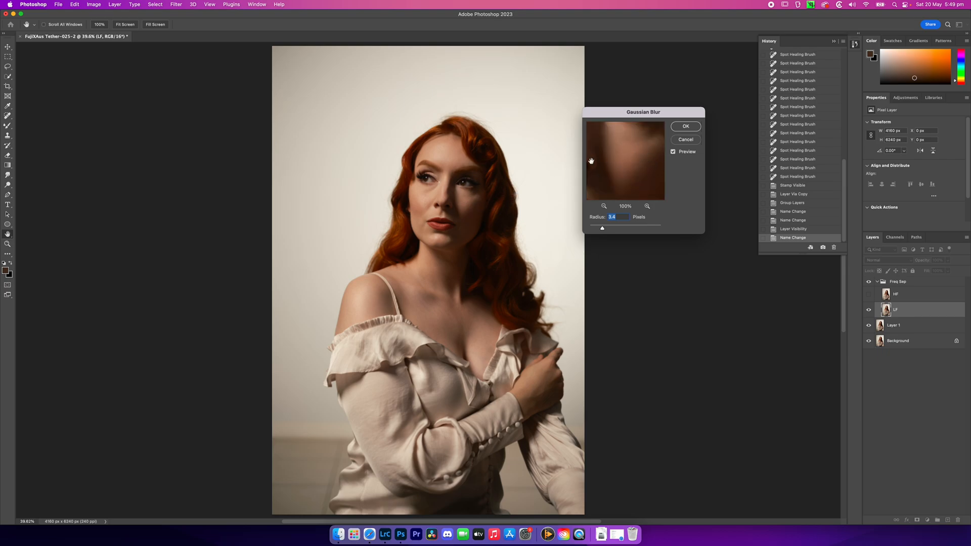
pyautogui.click(487, 168)
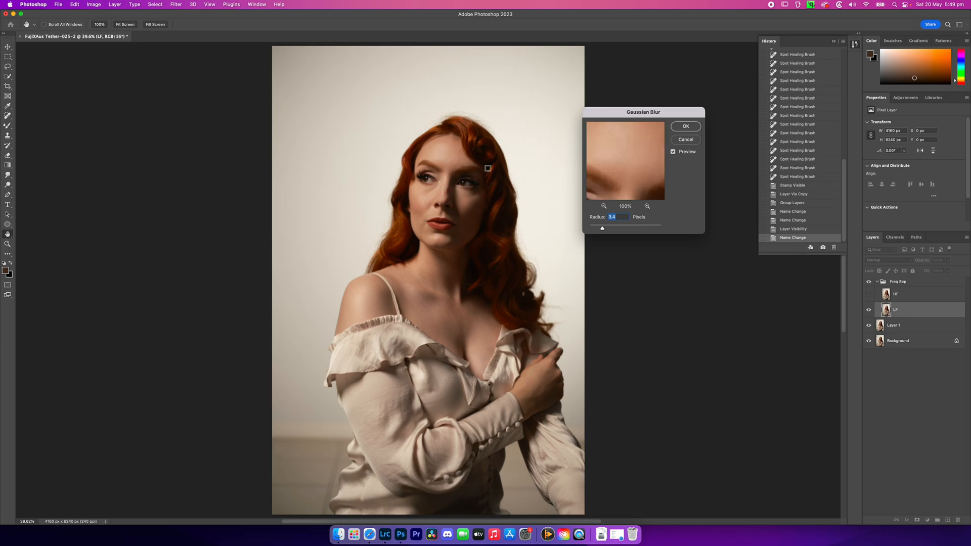
pyautogui.click(431, 311)
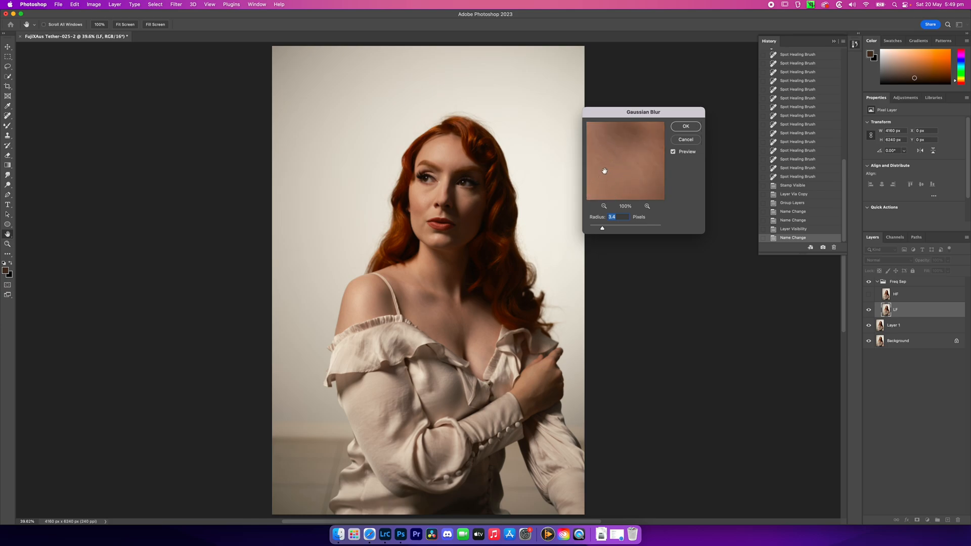
pyautogui.click(684, 127)
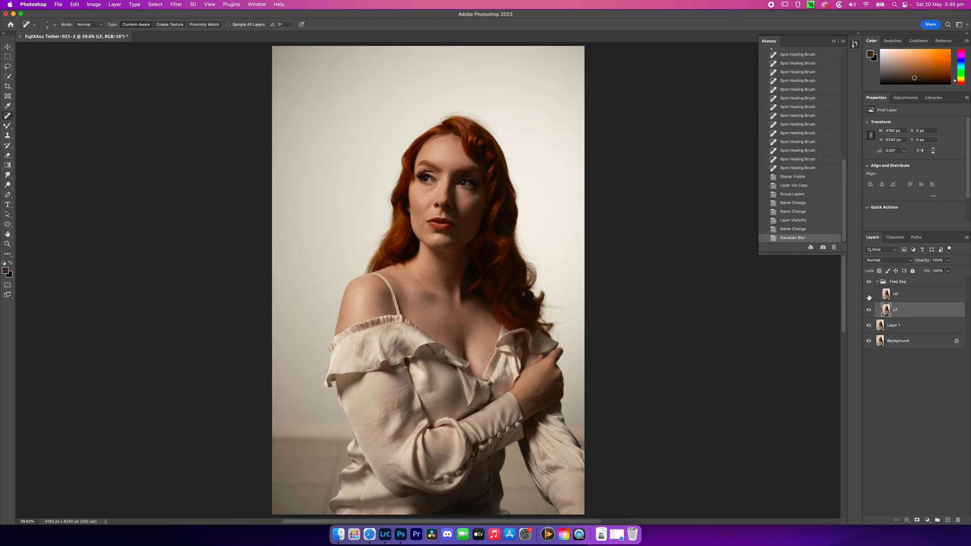
# Show the HF layer and use Apply Image on it with layer LF, Invert on, Add blending, scale 2 and offset 0
pyautogui.click(886, 295)
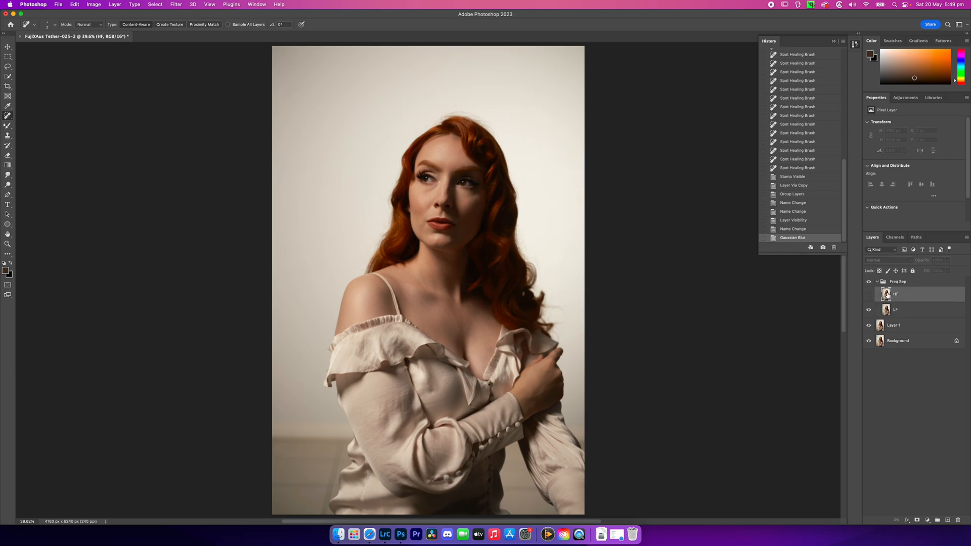
pyautogui.click(870, 296)
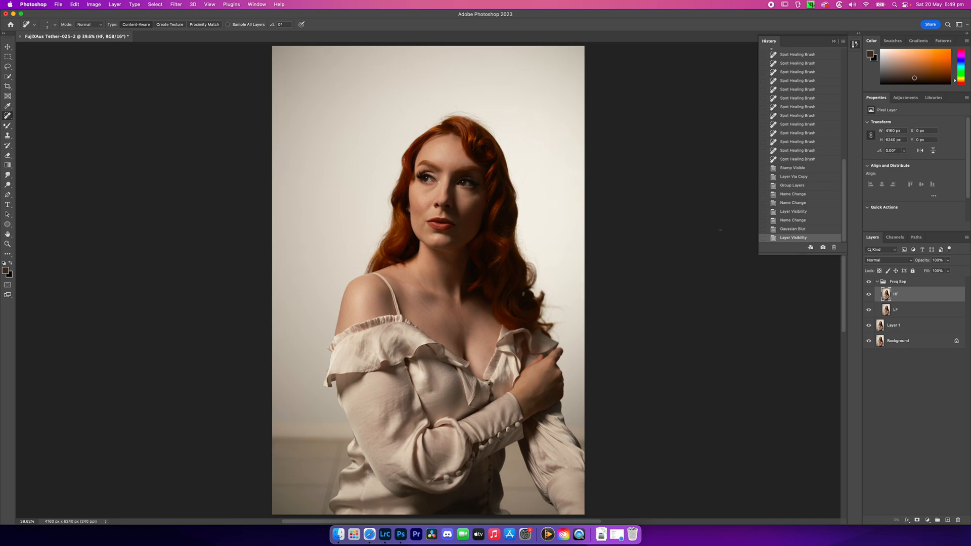
pyautogui.click(94, 6)
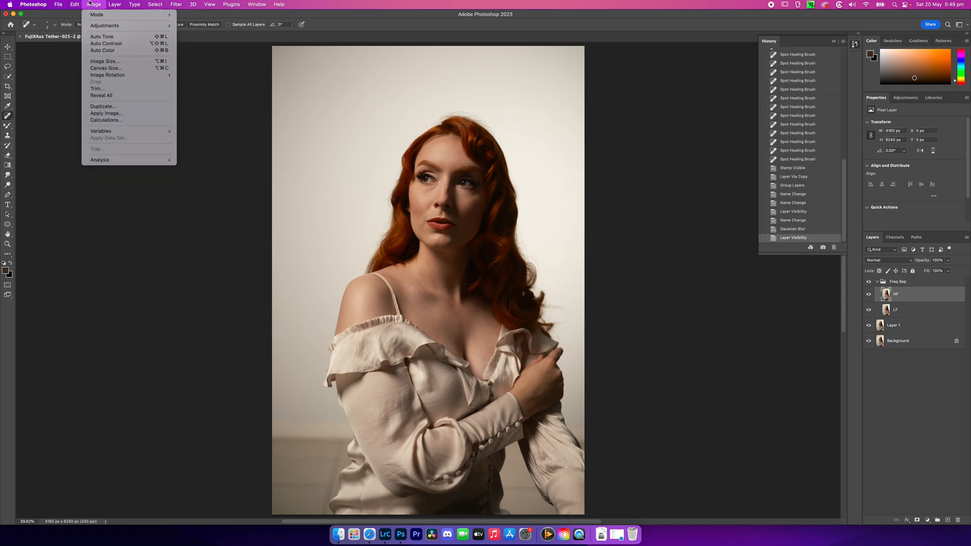
pyautogui.click(113, 114)
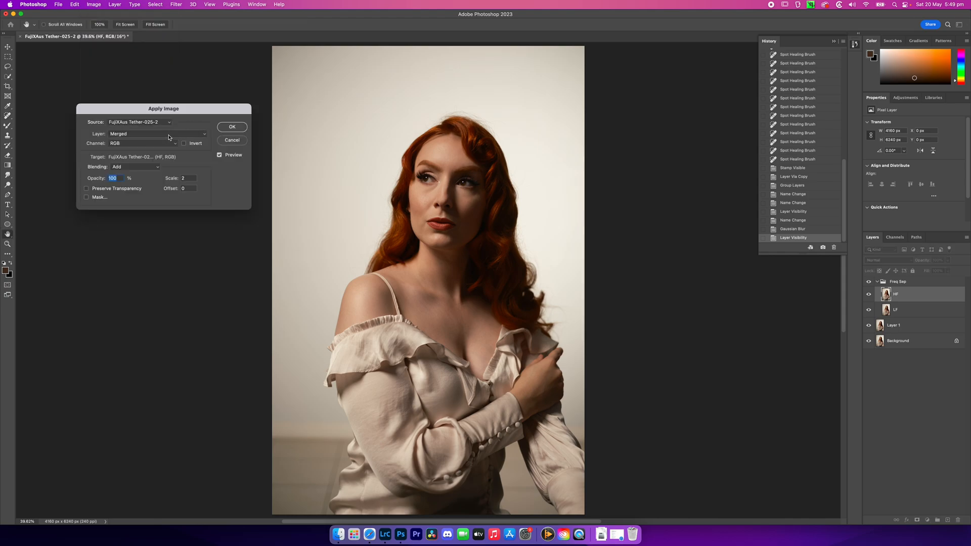
pyautogui.click(169, 134)
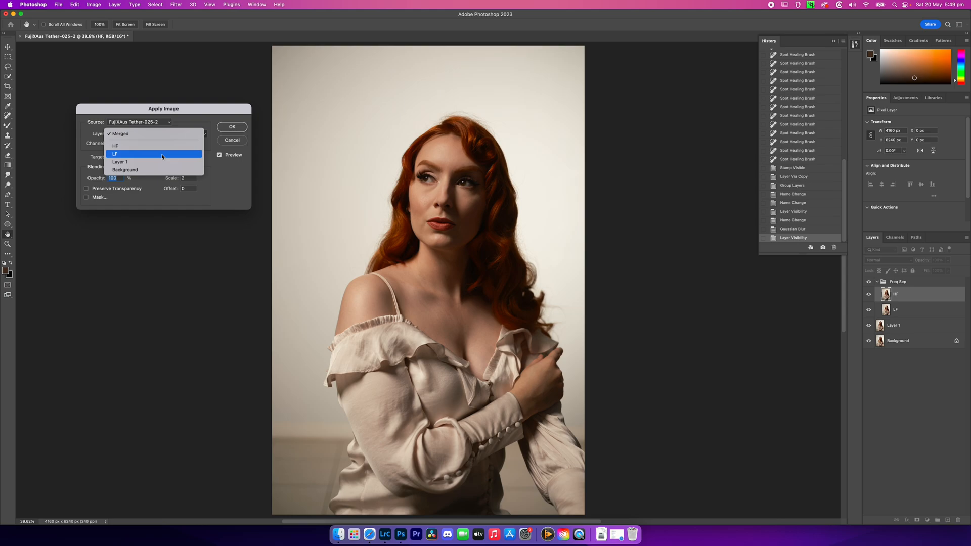
pyautogui.click(163, 155)
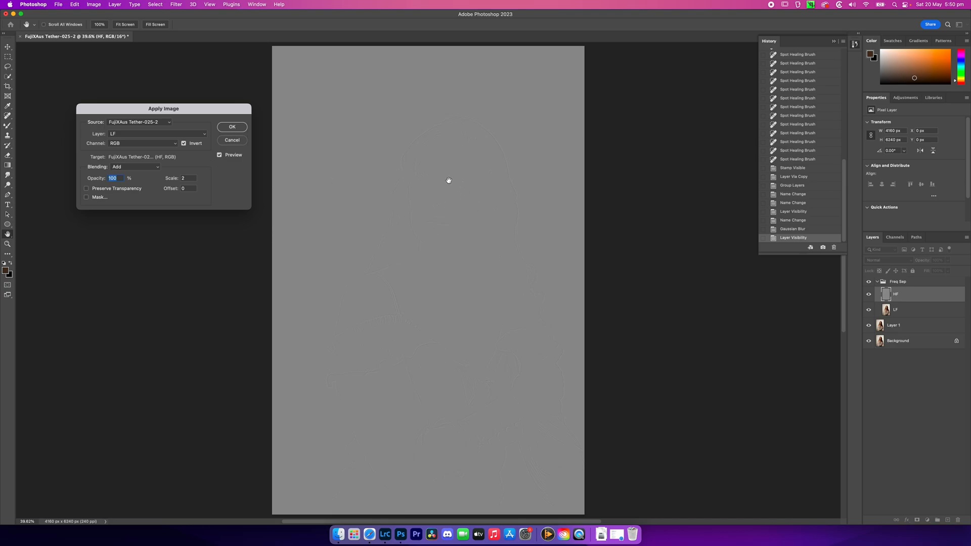
pyautogui.press('super+plus')
pyautogui.press('super+plus')
pyautogui.press('super+plus')
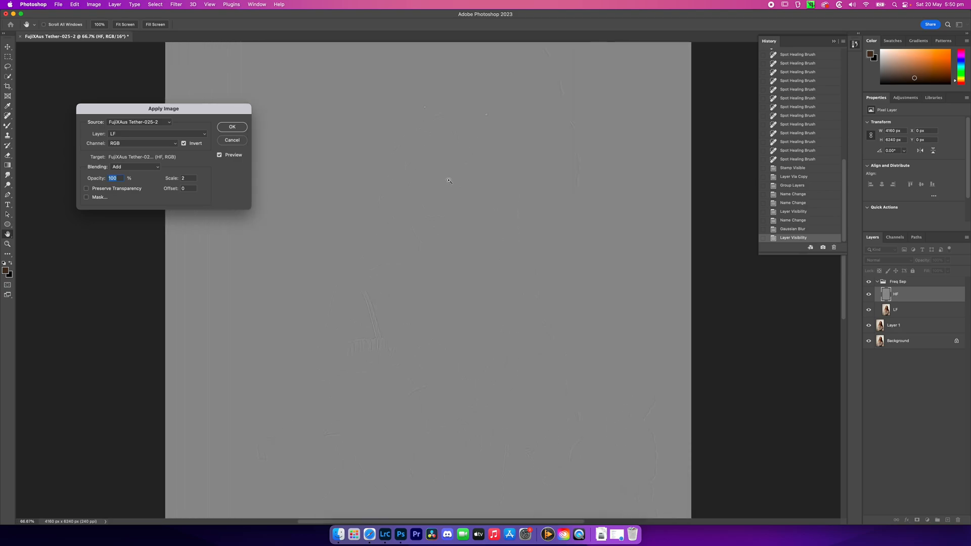
pyautogui.moveTo(541, 133); pyautogui.dragTo(499, 340)
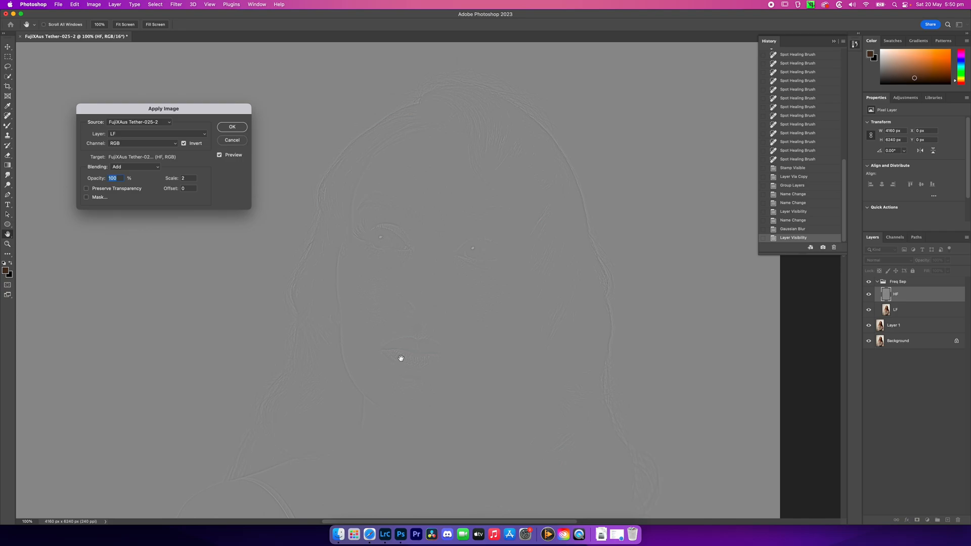
pyautogui.click(232, 128)
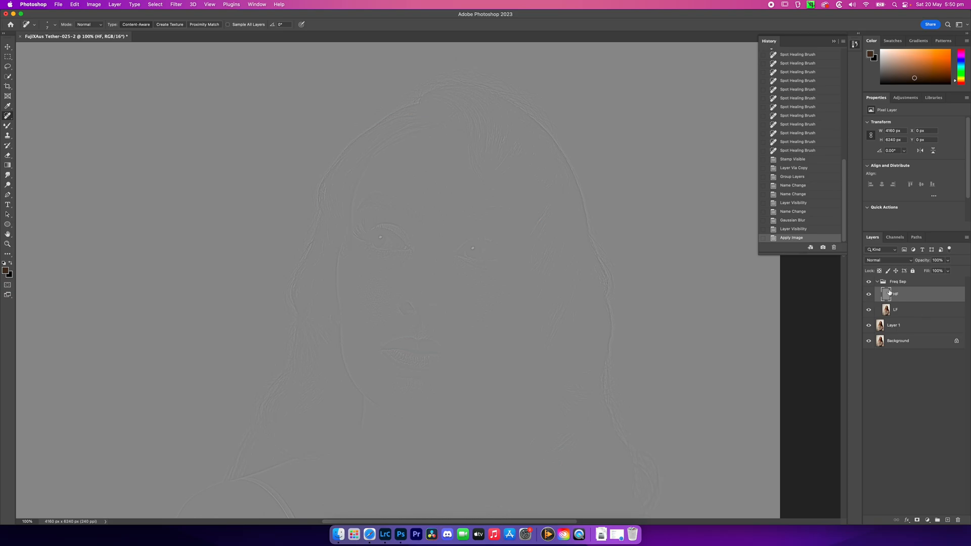
# Set the HF layer's blend mode to Linear Light
pyautogui.click(906, 261)
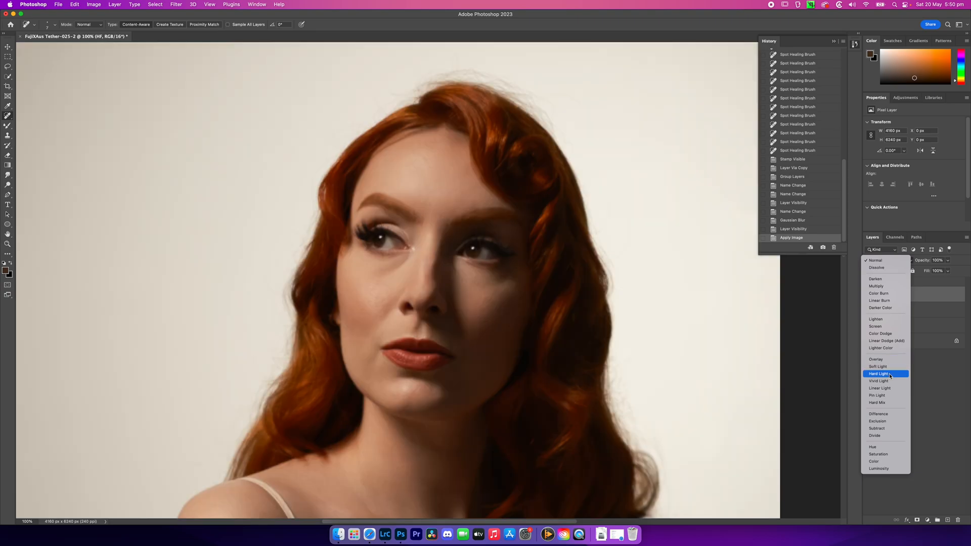
pyautogui.click(891, 390)
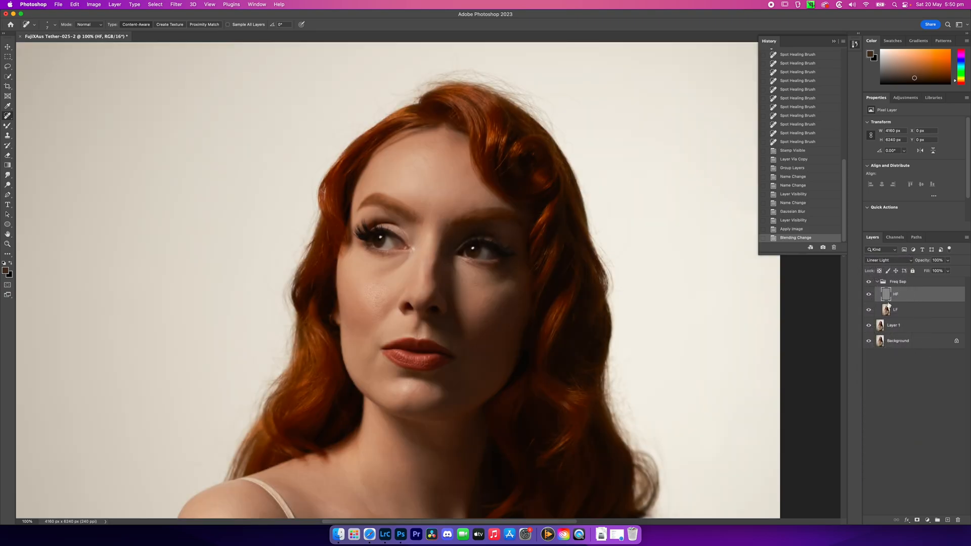
pyautogui.click(888, 298)
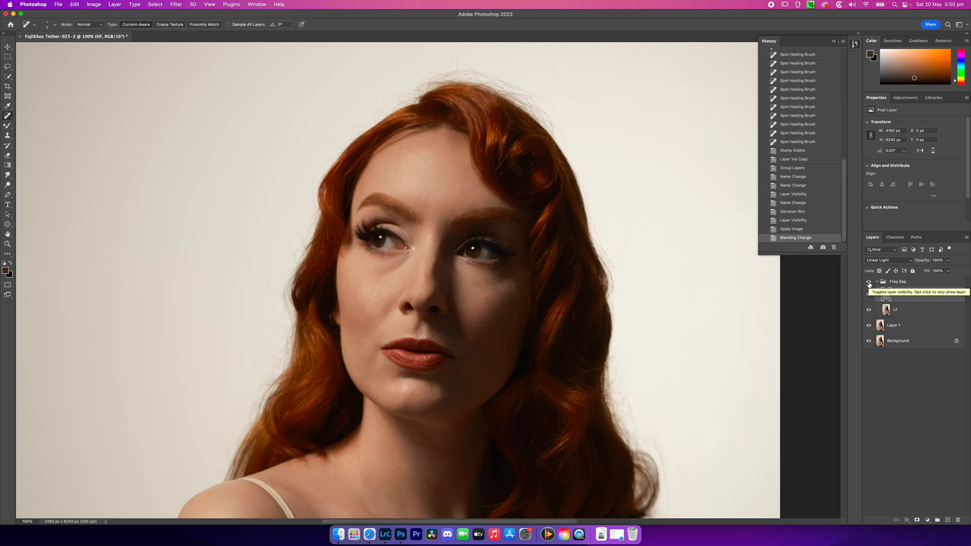
# Compare the portrait with the Freq Sep group hidden and shown to check the frequency separation
pyautogui.click(869, 282)
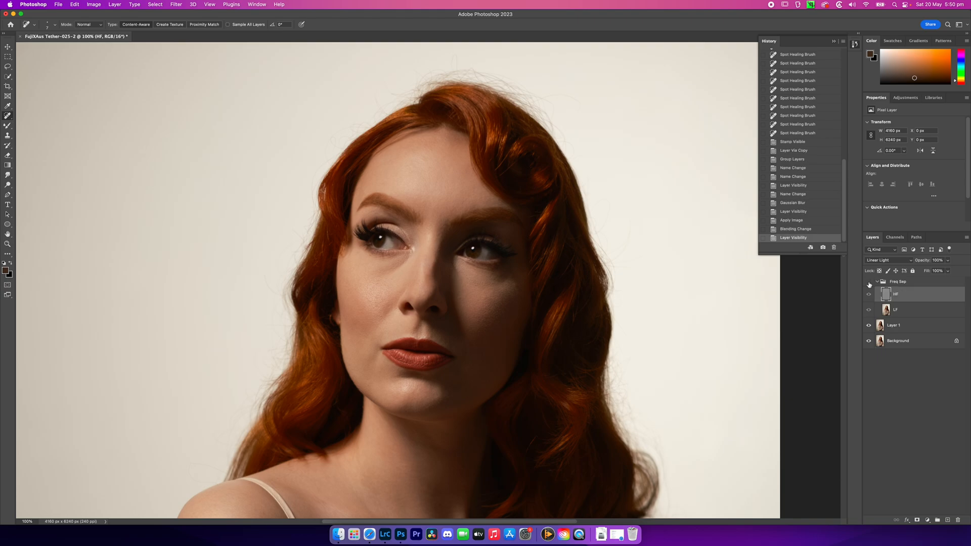
pyautogui.click(869, 282)
pyautogui.click(869, 283)
pyautogui.click(869, 282)
pyautogui.click(869, 282)
pyautogui.click(869, 282)
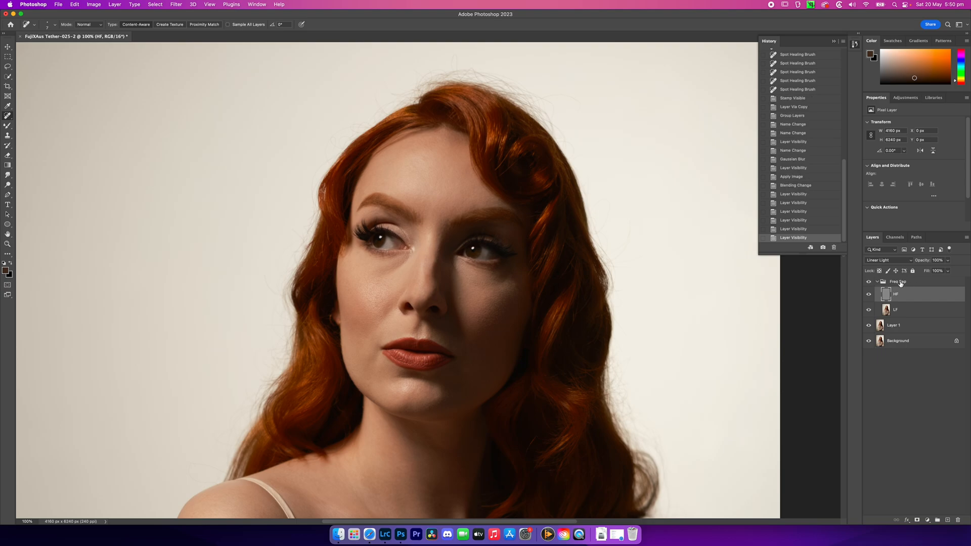
# Smooth the shadow under the eye on the lit side of the face with a small Mixer Brush on the LF layer
pyautogui.click(887, 310)
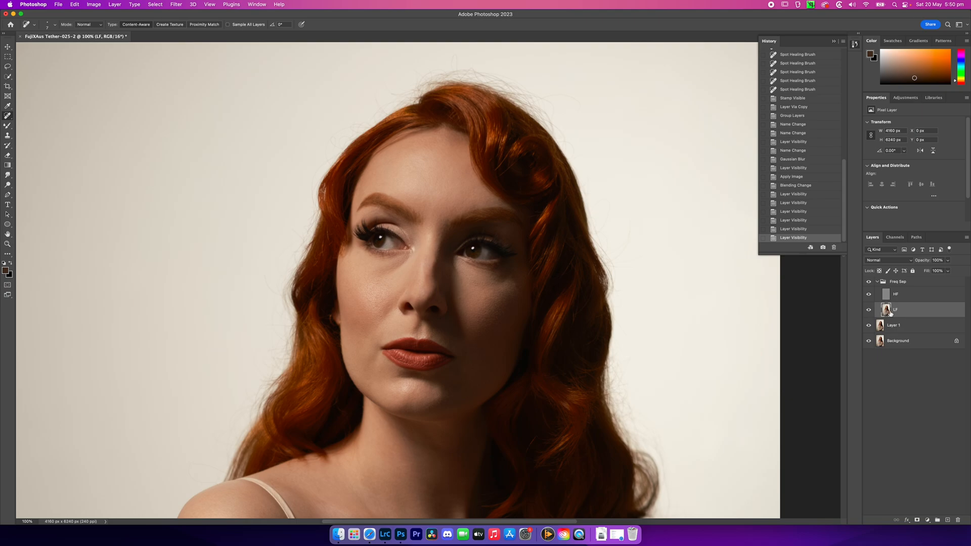
pyautogui.click(7, 125)
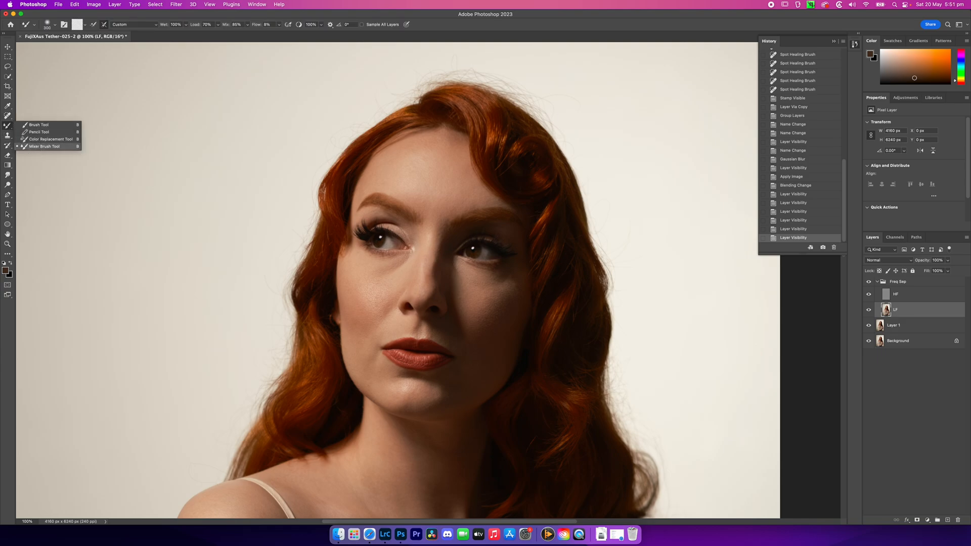
pyautogui.click(37, 147)
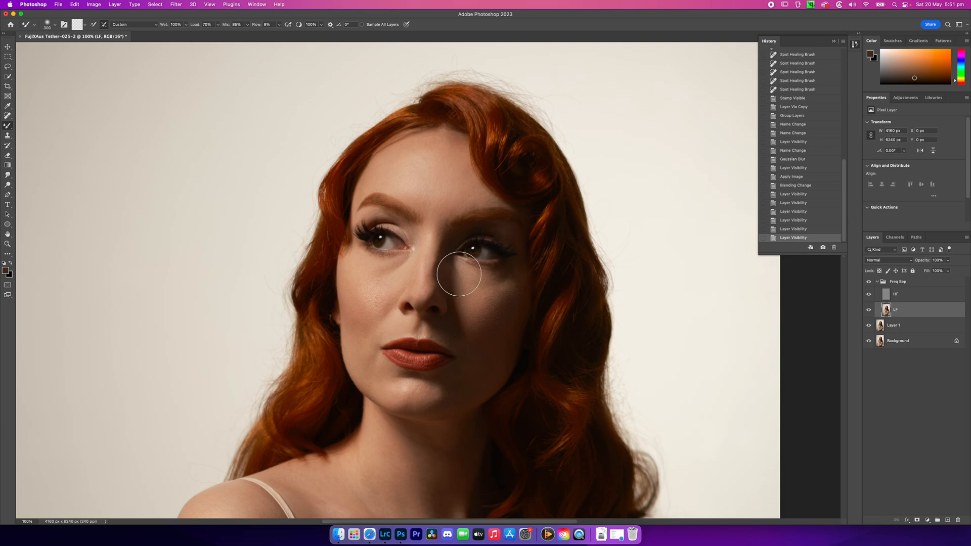
pyautogui.scroll(1, 451, 283)
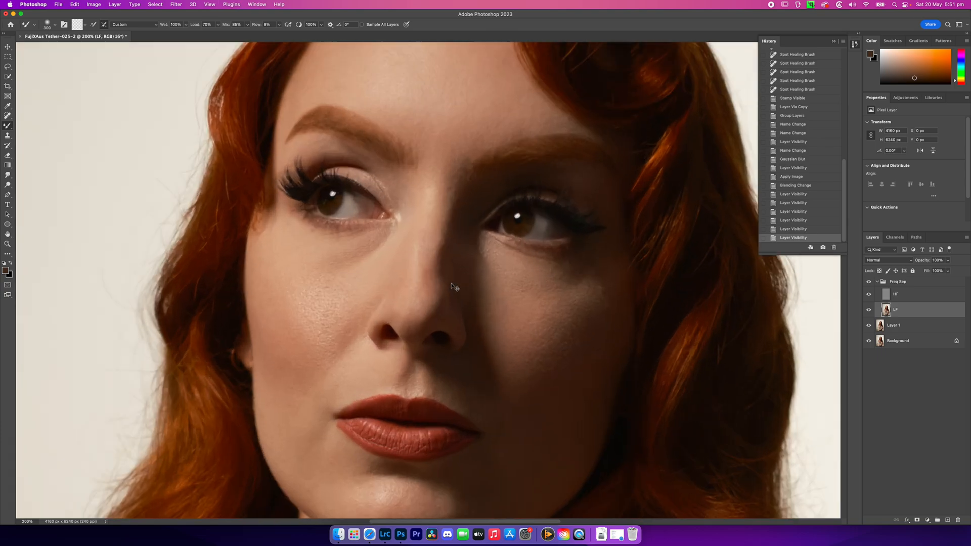
pyautogui.moveTo(392, 301)
pyautogui.mouseDown()
pyautogui.moveTo(410, 285)
pyautogui.moveTo(481, 278)
pyautogui.mouseUp()
pyautogui.press('[')
pyautogui.press('[')
pyautogui.press('[')
pyautogui.press('[')
pyautogui.press('[')
pyautogui.press('[')
pyautogui.press('[')
pyautogui.press('[')
pyautogui.press('[')
pyautogui.press('[')
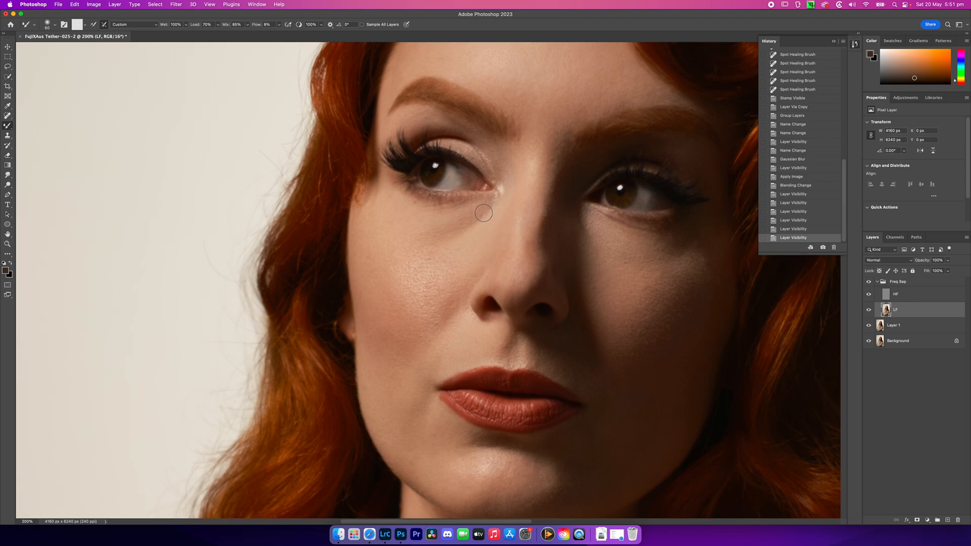
pyautogui.moveTo(449, 231)
pyautogui.mouseDown()
pyautogui.moveTo(486, 211)
pyautogui.moveTo(481, 199)
pyautogui.moveTo(475, 217)
pyautogui.moveTo(441, 226)
pyautogui.moveTo(487, 209)
pyautogui.moveTo(460, 222)
pyautogui.mouseUp()
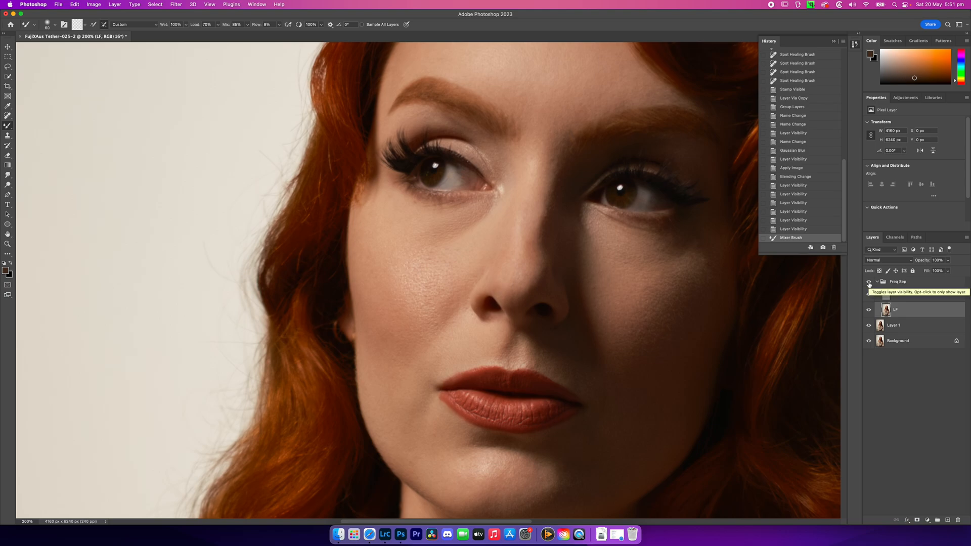
# Compare the under-eye smoothing before and after by hiding and showing the Freq Sep group repeatedly
pyautogui.click(869, 282)
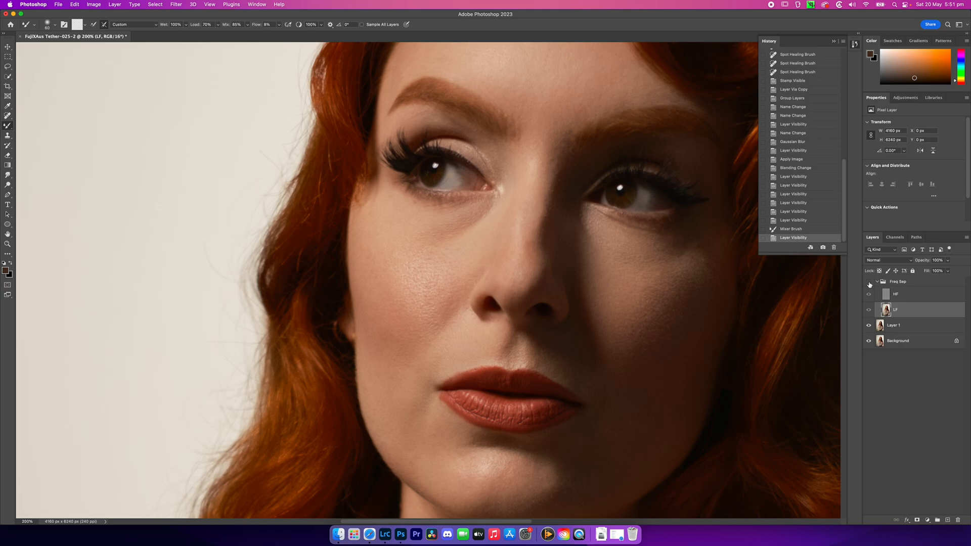
pyautogui.click(870, 282)
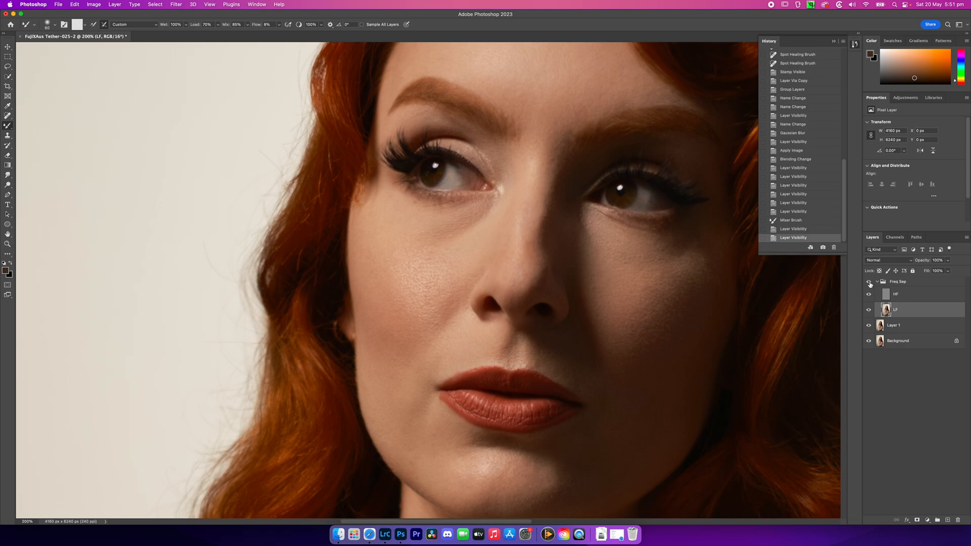
pyautogui.click(870, 282)
pyautogui.click(870, 282)
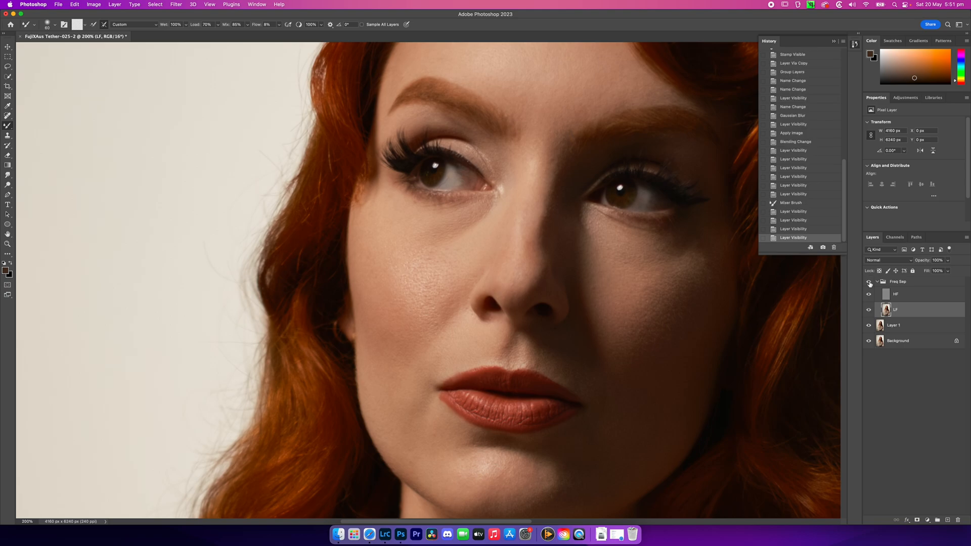
pyautogui.click(869, 282)
pyautogui.click(870, 283)
# Refine the blending under the same eye with further small Mixer Brush strokes on LF and check it against the unretouched view
pyautogui.press('[')
pyautogui.press('[')
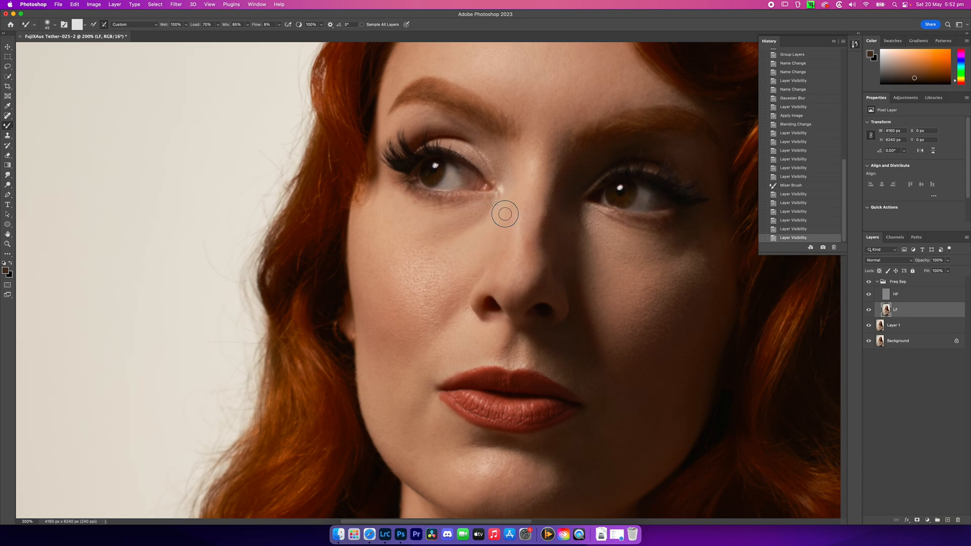
pyautogui.moveTo(459, 220); pyautogui.dragTo(461, 219)
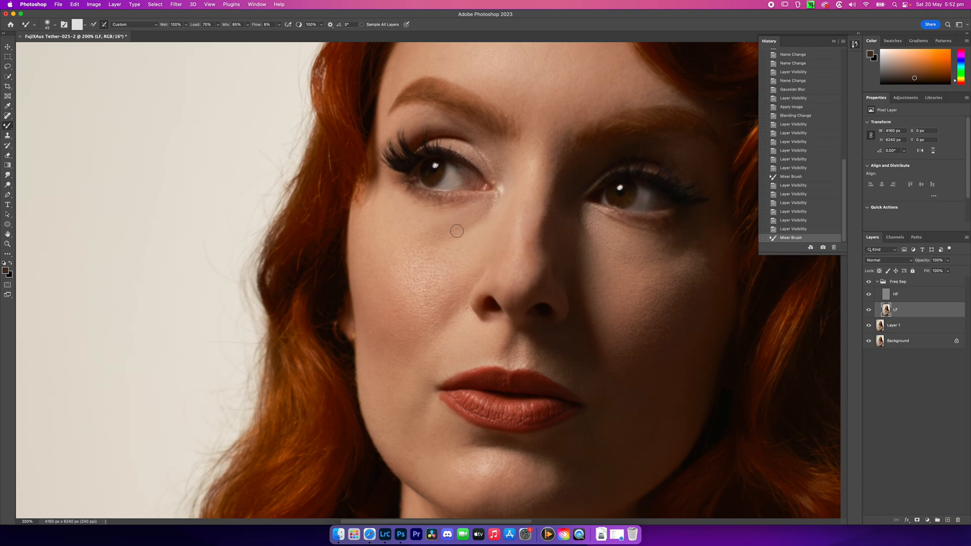
pyautogui.press(']')
pyautogui.moveTo(494, 209)
pyautogui.mouseDown()
pyautogui.moveTo(481, 205)
pyautogui.moveTo(488, 210)
pyautogui.moveTo(473, 217)
pyautogui.mouseUp()
pyautogui.moveTo(488, 213)
pyautogui.mouseDown()
pyautogui.moveTo(428, 235)
pyautogui.moveTo(470, 212)
pyautogui.mouseUp()
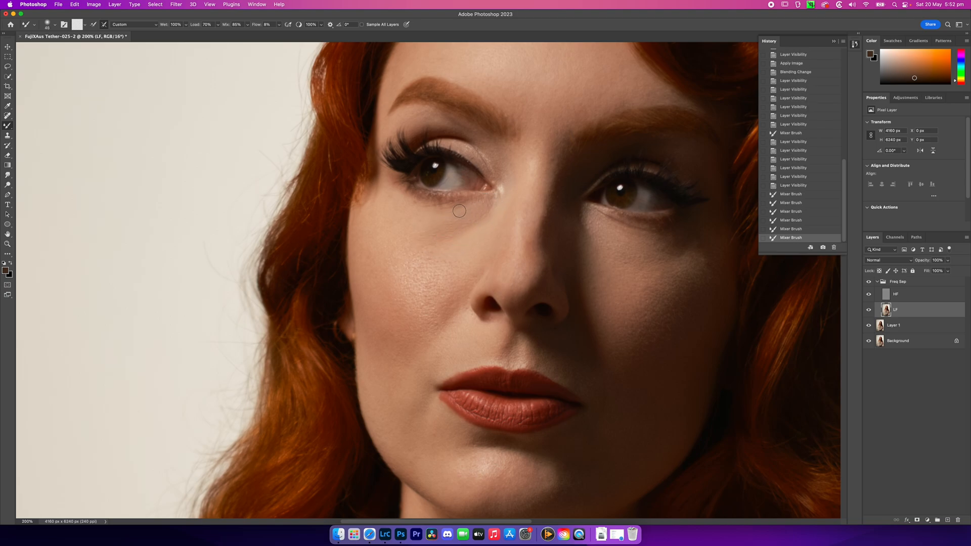
pyautogui.moveTo(471, 213)
pyautogui.mouseDown()
pyautogui.moveTo(458, 209)
pyautogui.moveTo(478, 210)
pyautogui.moveTo(443, 234)
pyautogui.mouseUp()
pyautogui.click(869, 282)
pyautogui.click(868, 282)
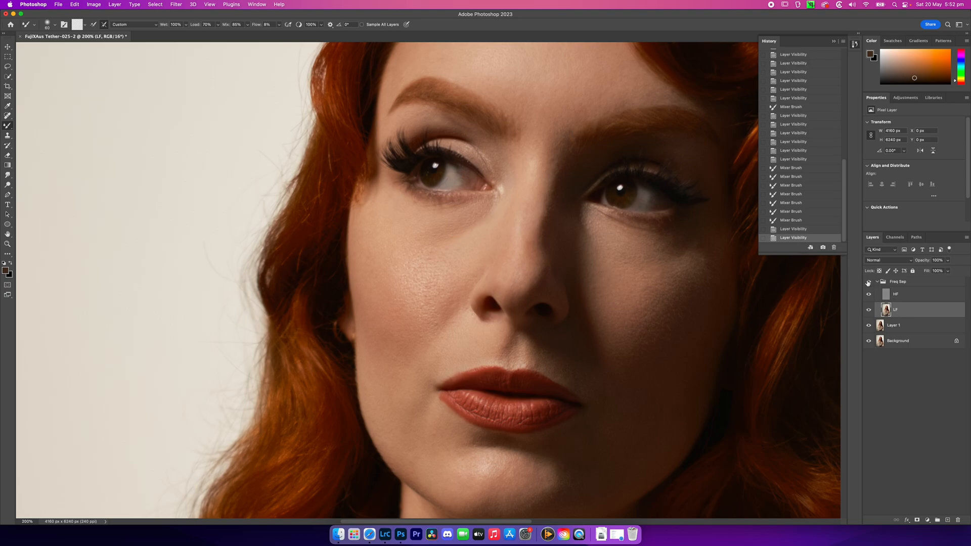
# Compare the whole portrait with the Freq Sep group hidden and shown
pyautogui.press('super+0')
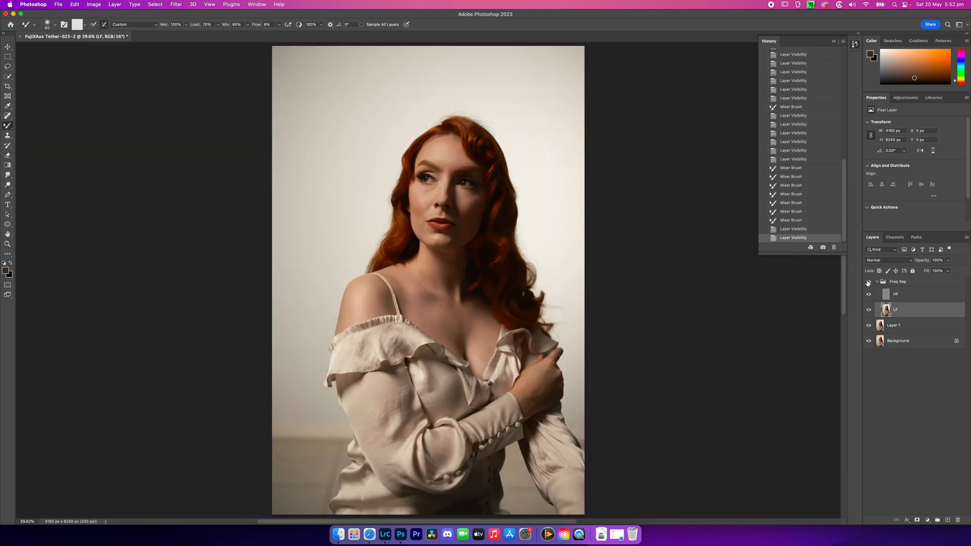
pyautogui.click(868, 283)
pyautogui.click(868, 282)
# Smooth the tones under the eye on the lit side with a larger Mixer Brush on LF and compare with the Freq Sep group hidden
pyautogui.press('super+1')
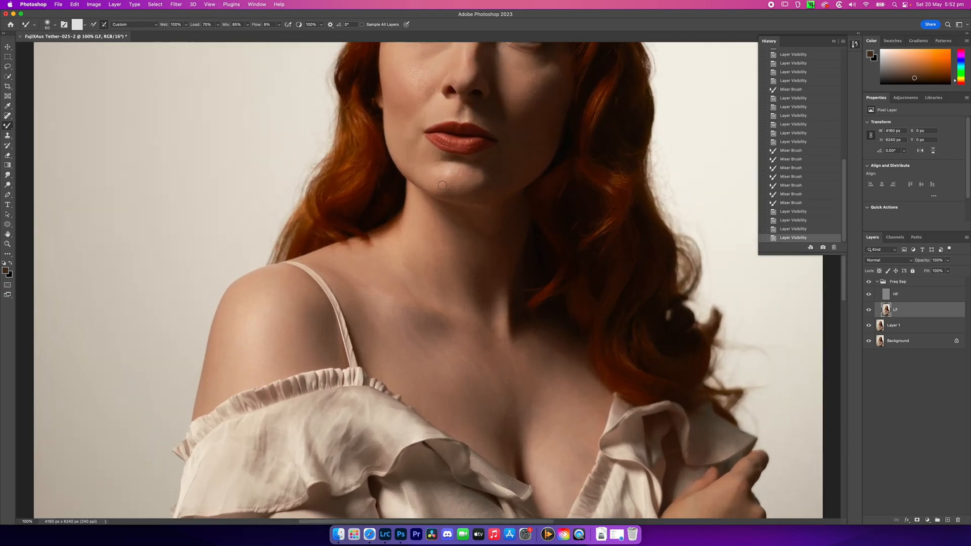
pyautogui.moveTo(488, 171); pyautogui.dragTo(497, 312)
pyautogui.press(']')
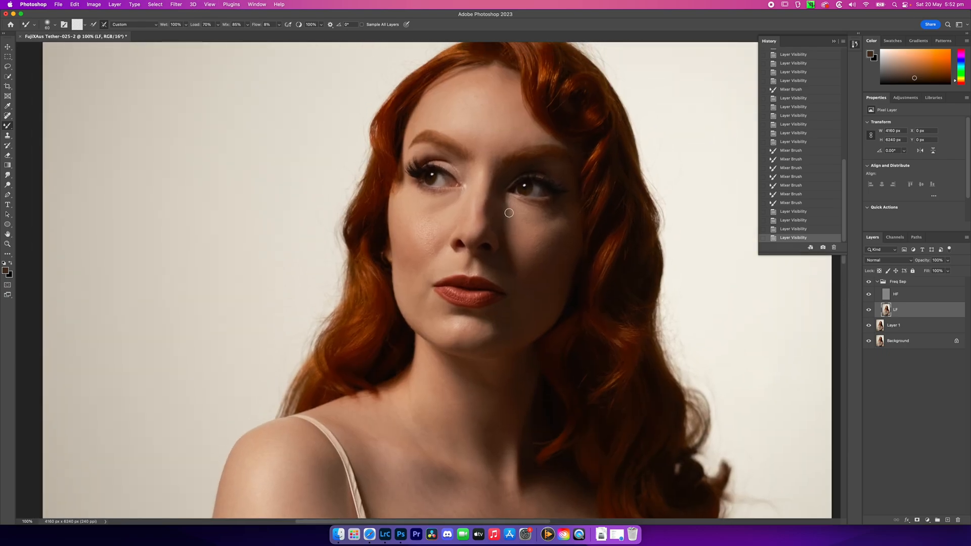
pyautogui.press(']')
pyautogui.press(']')
pyautogui.press(']')
pyautogui.press(']')
pyautogui.press(']')
pyautogui.moveTo(440, 205)
pyautogui.mouseDown()
pyautogui.moveTo(431, 211)
pyautogui.moveTo(458, 203)
pyautogui.moveTo(450, 205)
pyautogui.mouseUp()
pyautogui.press('[')
pyautogui.press('[')
pyautogui.click(869, 283)
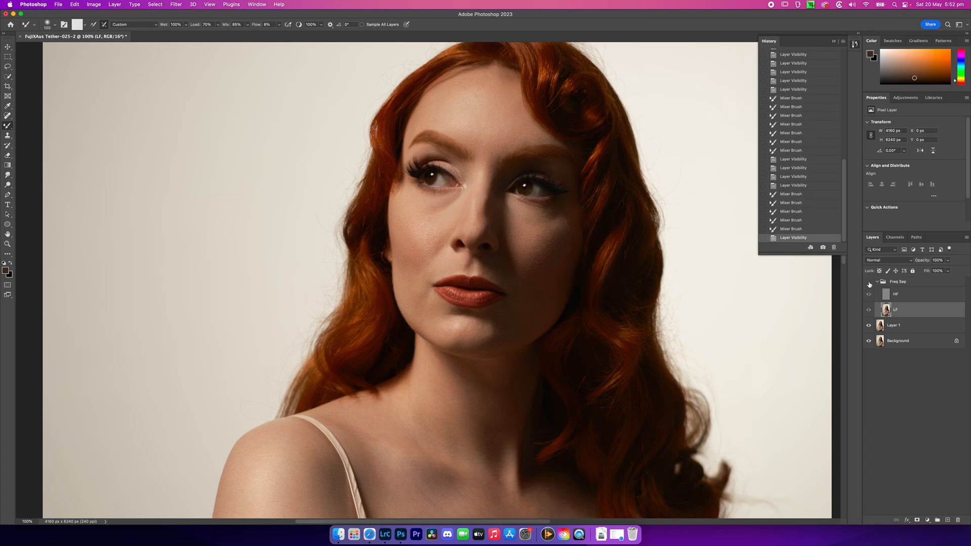
pyautogui.click(870, 283)
# Blend the transition from the lit-side under-eye area to the nose with more Mixer Brush strokes and check it against the unretouched view
pyautogui.moveTo(430, 205)
pyautogui.mouseDown()
pyautogui.moveTo(424, 192)
pyautogui.moveTo(439, 199)
pyautogui.moveTo(429, 207)
pyautogui.moveTo(458, 203)
pyautogui.moveTo(423, 207)
pyautogui.moveTo(461, 202)
pyautogui.mouseUp()
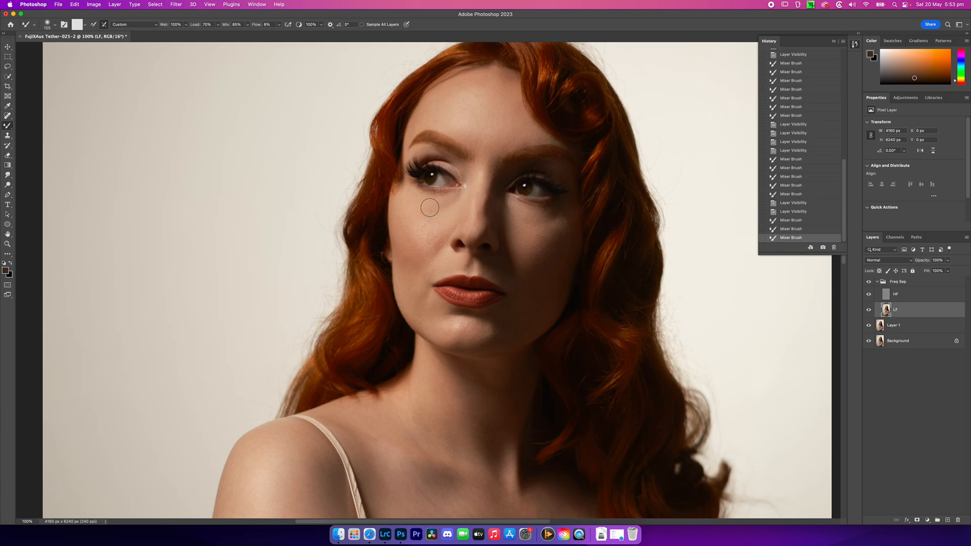
pyautogui.moveTo(457, 199)
pyautogui.mouseDown()
pyautogui.moveTo(423, 205)
pyautogui.moveTo(457, 207)
pyautogui.moveTo(462, 194)
pyautogui.moveTo(444, 205)
pyautogui.moveTo(409, 202)
pyautogui.moveTo(455, 201)
pyautogui.moveTo(449, 207)
pyautogui.moveTo(429, 205)
pyautogui.moveTo(460, 200)
pyautogui.moveTo(428, 205)
pyautogui.moveTo(461, 197)
pyautogui.moveTo(416, 201)
pyautogui.moveTo(461, 199)
pyautogui.mouseUp()
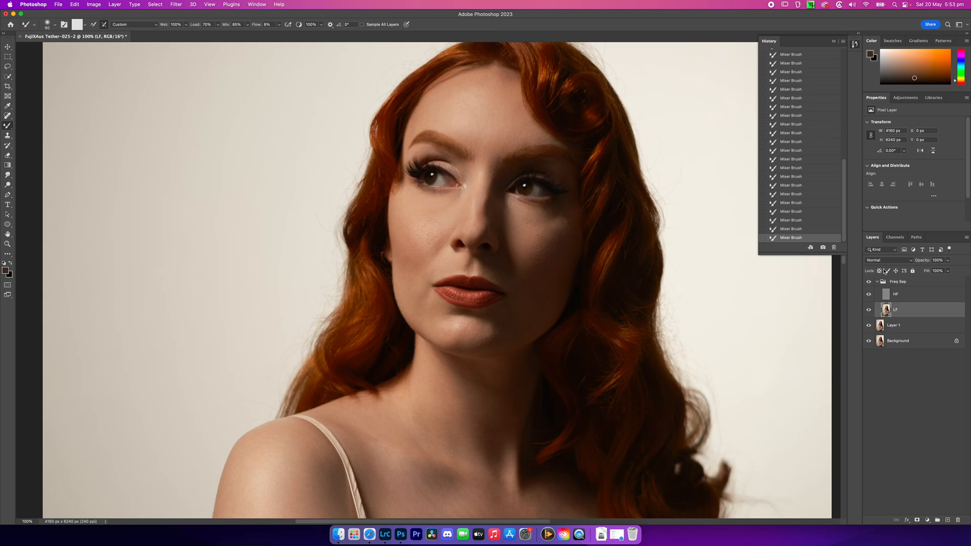
pyautogui.click(870, 281)
pyautogui.click(869, 282)
# Even out the highlights and tones across the lit cheek with a larger Mixer Brush on LF and compare before and after
pyautogui.press(']')
pyautogui.press(']')
pyautogui.press(']')
pyautogui.moveTo(418, 212); pyautogui.dragTo(440, 215)
pyautogui.moveTo(428, 231)
pyautogui.mouseDown()
pyautogui.moveTo(426, 215)
pyautogui.moveTo(441, 213)
pyautogui.moveTo(420, 213)
pyautogui.moveTo(434, 213)
pyautogui.moveTo(421, 230)
pyautogui.moveTo(439, 222)
pyautogui.moveTo(410, 235)
pyautogui.moveTo(440, 230)
pyautogui.moveTo(440, 239)
pyautogui.moveTo(409, 233)
pyautogui.moveTo(441, 230)
pyautogui.mouseUp()
pyautogui.moveTo(411, 234); pyautogui.dragTo(436, 231)
pyautogui.moveTo(415, 240); pyautogui.dragTo(443, 235)
pyautogui.press('[')
pyautogui.press(']')
pyautogui.moveTo(440, 245)
pyautogui.mouseDown()
pyautogui.moveTo(451, 226)
pyautogui.moveTo(396, 273)
pyautogui.moveTo(400, 256)
pyautogui.moveTo(404, 278)
pyautogui.moveTo(408, 260)
pyautogui.moveTo(415, 271)
pyautogui.moveTo(399, 217)
pyautogui.moveTo(449, 210)
pyautogui.moveTo(424, 215)
pyautogui.moveTo(441, 215)
pyautogui.moveTo(423, 228)
pyautogui.moveTo(429, 236)
pyautogui.moveTo(419, 239)
pyautogui.moveTo(431, 240)
pyautogui.mouseUp()
pyautogui.press(']')
pyautogui.press(']')
pyautogui.press(']')
pyautogui.click(869, 282)
pyautogui.click(869, 282)
pyautogui.click(870, 282)
# Smooth the under-eye area and cheek on the shadow side of the face with the Mixer Brush and compare before and after
pyautogui.moveTo(517, 211)
pyautogui.mouseDown()
pyautogui.moveTo(544, 213)
pyautogui.moveTo(530, 221)
pyautogui.moveTo(557, 214)
pyautogui.moveTo(540, 234)
pyautogui.moveTo(532, 210)
pyautogui.moveTo(546, 211)
pyautogui.moveTo(524, 211)
pyautogui.moveTo(518, 234)
pyautogui.moveTo(503, 219)
pyautogui.moveTo(530, 234)
pyautogui.moveTo(549, 227)
pyautogui.moveTo(538, 238)
pyautogui.moveTo(555, 230)
pyautogui.moveTo(533, 254)
pyautogui.moveTo(544, 257)
pyautogui.moveTo(549, 241)
pyautogui.moveTo(538, 251)
pyautogui.moveTo(523, 241)
pyautogui.moveTo(560, 228)
pyautogui.moveTo(533, 251)
pyautogui.mouseUp()
pyautogui.press('[')
pyautogui.moveTo(545, 219); pyautogui.dragTo(534, 216)
pyautogui.click(869, 282)
pyautogui.click(869, 282)
pyautogui.click(870, 283)
pyautogui.click(870, 282)
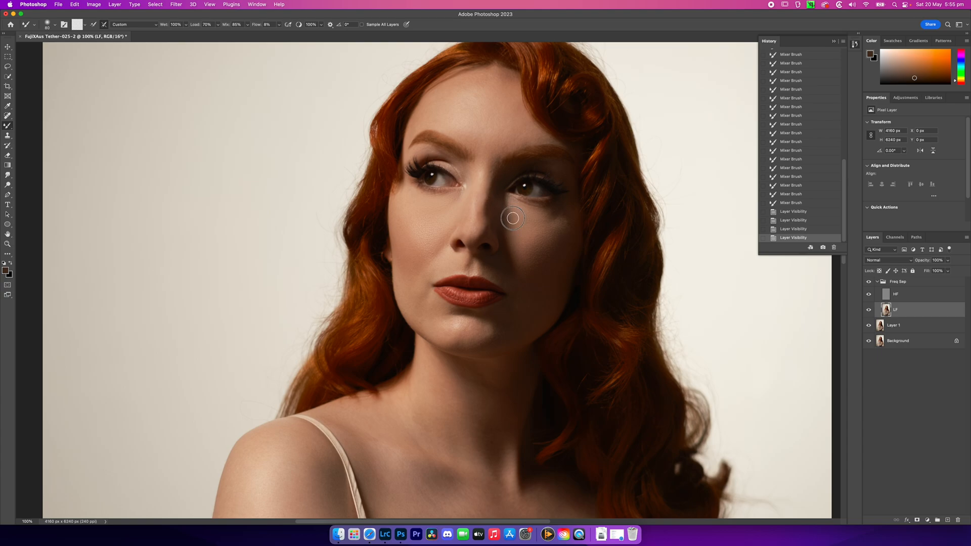
pyautogui.click(515, 215)
pyautogui.click(869, 281)
pyautogui.click(869, 282)
# Smooth the forehead's tonal transitions on LF with a Mixer Brush of about 175 px and check against the unretouched view
pyautogui.press(']')
pyautogui.press(']')
pyautogui.press(']')
pyautogui.press(']')
pyautogui.press(']')
pyautogui.moveTo(454, 96)
pyautogui.mouseDown()
pyautogui.moveTo(438, 108)
pyautogui.moveTo(472, 114)
pyautogui.moveTo(460, 126)
pyautogui.moveTo(482, 130)
pyautogui.moveTo(488, 96)
pyautogui.moveTo(475, 95)
pyautogui.moveTo(505, 86)
pyautogui.mouseUp()
pyautogui.moveTo(510, 120)
pyautogui.mouseDown()
pyautogui.moveTo(483, 101)
pyautogui.moveTo(484, 121)
pyautogui.moveTo(456, 111)
pyautogui.moveTo(474, 127)
pyautogui.moveTo(442, 115)
pyautogui.moveTo(496, 145)
pyautogui.moveTo(519, 122)
pyautogui.moveTo(495, 148)
pyautogui.moveTo(529, 130)
pyautogui.moveTo(500, 147)
pyautogui.moveTo(509, 123)
pyautogui.moveTo(486, 151)
pyautogui.moveTo(486, 122)
pyautogui.moveTo(482, 150)
pyautogui.moveTo(466, 132)
pyautogui.moveTo(486, 147)
pyautogui.moveTo(477, 117)
pyautogui.moveTo(491, 141)
pyautogui.mouseUp()
pyautogui.press('[')
pyautogui.press('[')
pyautogui.press(']')
pyautogui.press(']')
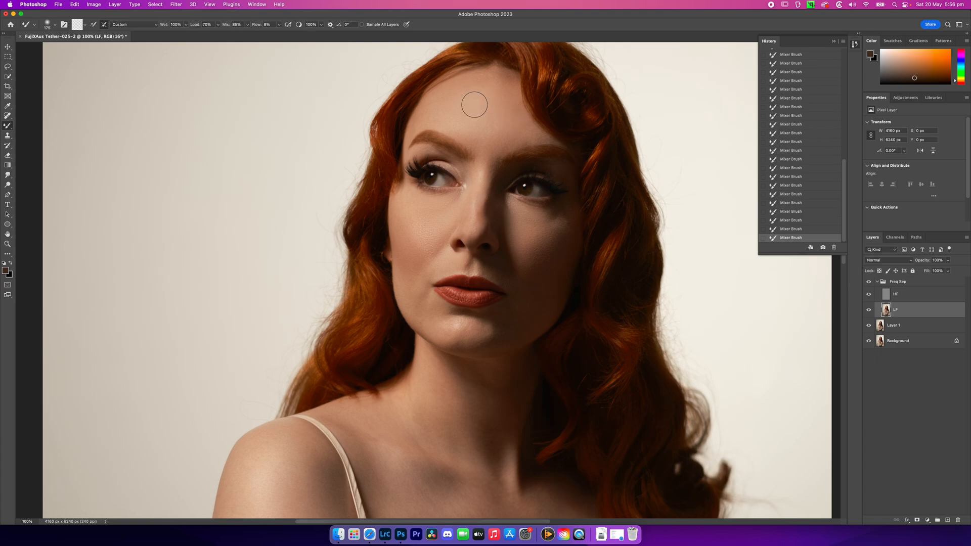
pyautogui.click(869, 283)
# Blend the tones from the mid-forehead down the nose bridge and tip with smaller Mixer Brush strokes and compare before and after
pyautogui.press('[')
pyautogui.press('[')
pyautogui.moveTo(494, 108); pyautogui.dragTo(490, 130)
pyautogui.press('[')
pyautogui.moveTo(482, 151)
pyautogui.mouseDown()
pyautogui.moveTo(474, 223)
pyautogui.moveTo(482, 171)
pyautogui.moveTo(478, 223)
pyautogui.mouseUp()
pyautogui.press('[')
pyautogui.moveTo(476, 221); pyautogui.dragTo(476, 204)
pyautogui.moveTo(476, 229); pyautogui.dragTo(474, 231)
pyautogui.moveTo(473, 218)
pyautogui.mouseDown()
pyautogui.moveTo(485, 234)
pyautogui.moveTo(473, 245)
pyautogui.moveTo(465, 225)
pyautogui.mouseUp()
pyautogui.moveTo(494, 176); pyautogui.dragTo(493, 202)
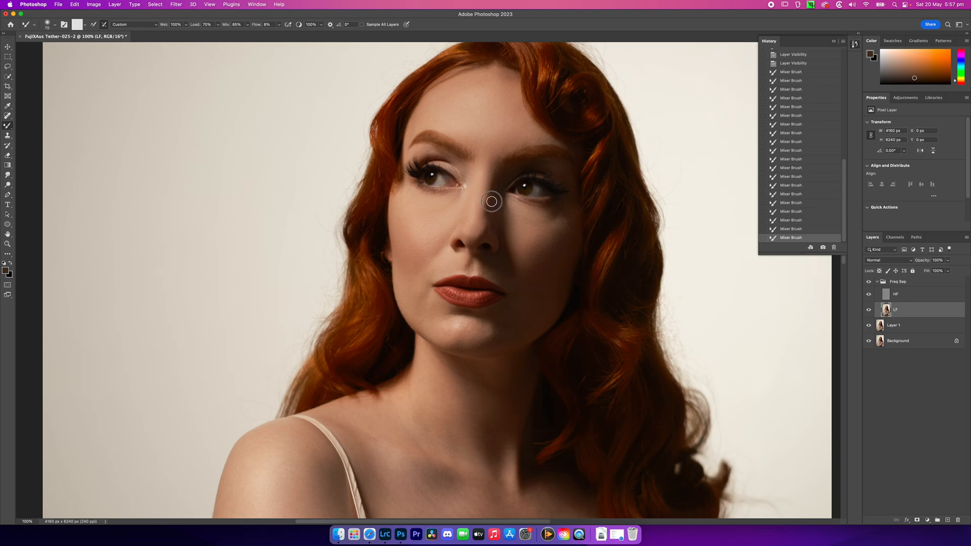
pyautogui.click(869, 282)
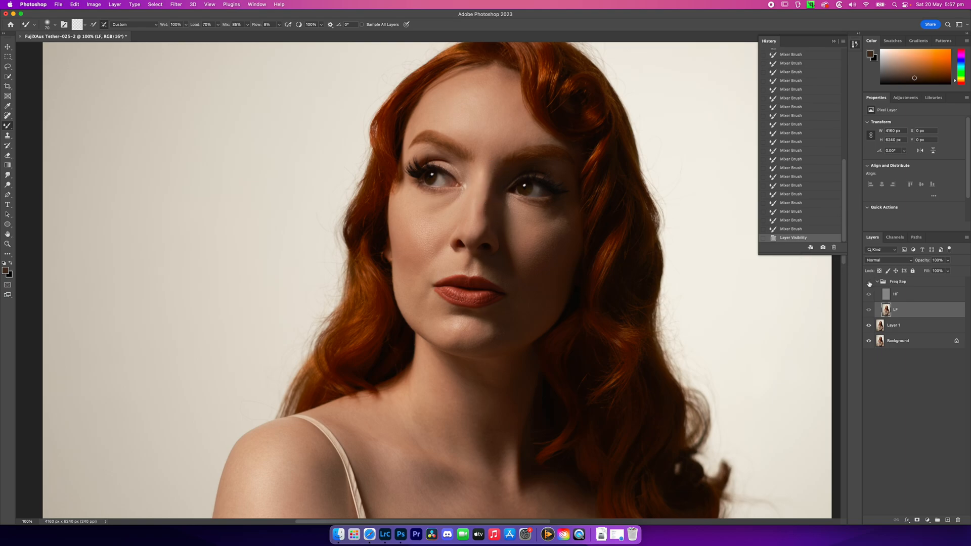
pyautogui.click(870, 282)
pyautogui.click(870, 282)
pyautogui.click(869, 283)
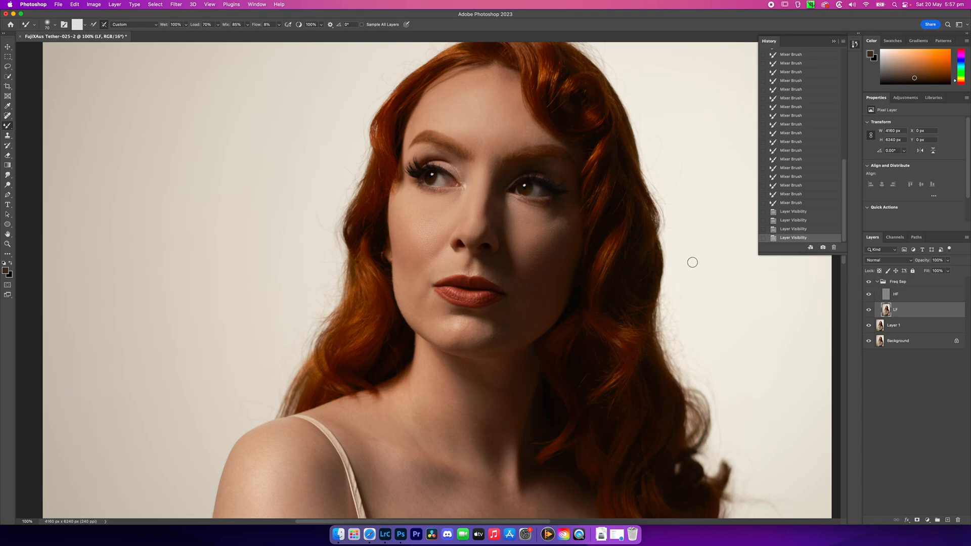
# Smooth the skin around the mouth, chin and lit jawline with the Mixer Brush on LF and check the change
pyautogui.moveTo(513, 276); pyautogui.dragTo(442, 271)
pyautogui.press(']')
pyautogui.moveTo(460, 326)
pyautogui.mouseDown()
pyautogui.moveTo(481, 335)
pyautogui.moveTo(454, 336)
pyautogui.moveTo(483, 343)
pyautogui.moveTo(459, 344)
pyautogui.moveTo(485, 341)
pyautogui.moveTo(457, 346)
pyautogui.moveTo(499, 336)
pyautogui.moveTo(447, 341)
pyautogui.moveTo(412, 319)
pyautogui.moveTo(429, 323)
pyautogui.moveTo(411, 302)
pyautogui.mouseUp()
pyautogui.press('[')
pyautogui.press('[')
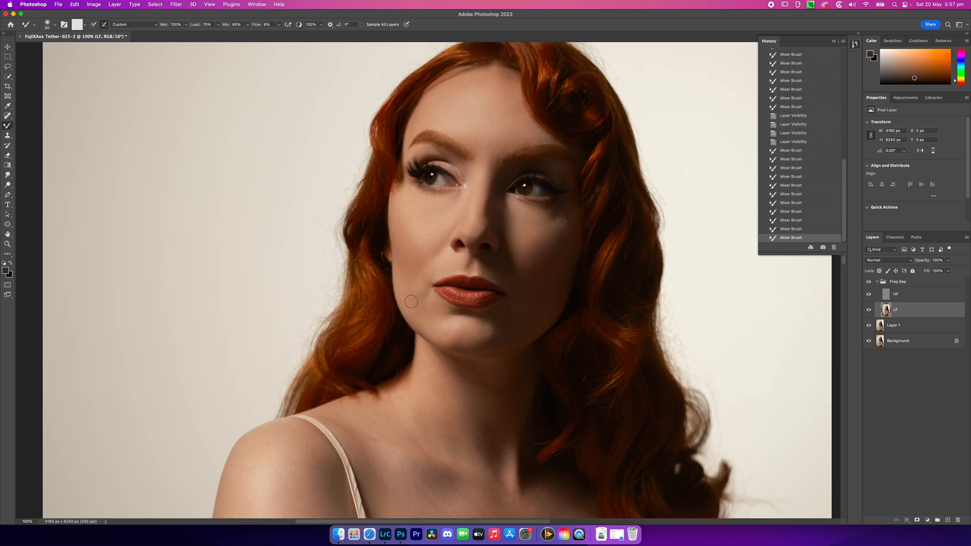
pyautogui.moveTo(480, 324)
pyautogui.mouseDown()
pyautogui.moveTo(492, 334)
pyautogui.moveTo(452, 324)
pyautogui.moveTo(477, 326)
pyautogui.moveTo(460, 330)
pyautogui.mouseUp()
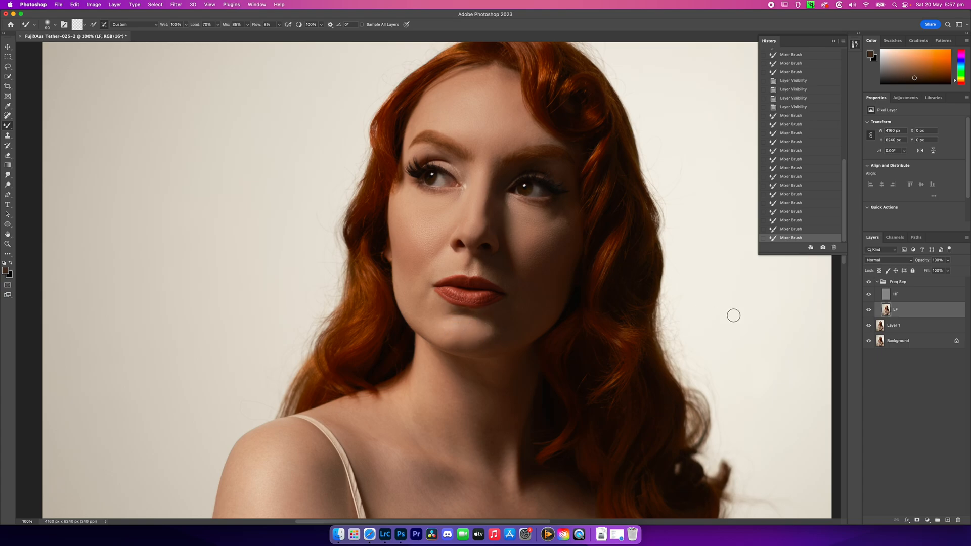
pyautogui.click(869, 282)
# Try smoothing the lit side of the neck with a 200 px Mixer Brush and undo the stroke
pyautogui.moveTo(577, 390); pyautogui.dragTo(585, 186)
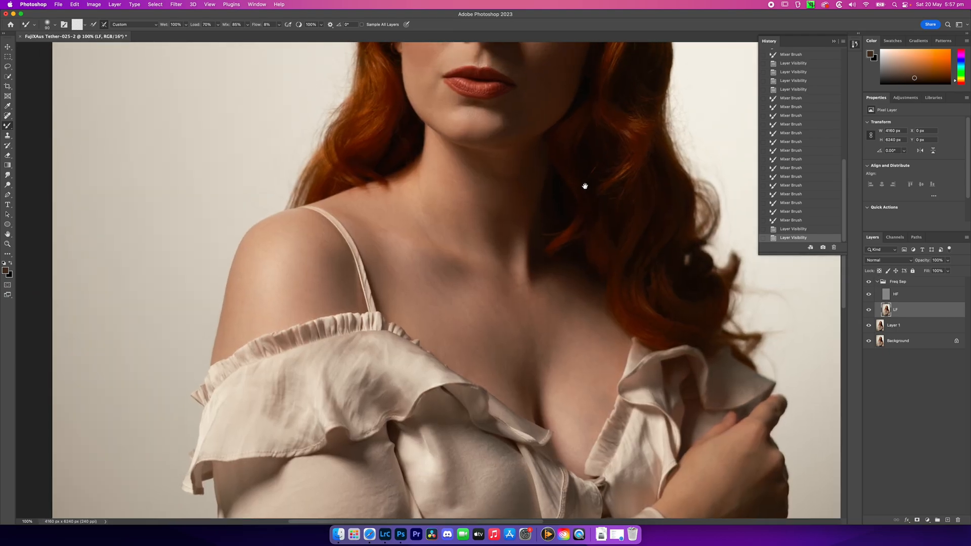
pyautogui.moveTo(450, 170)
pyautogui.mouseDown()
pyautogui.moveTo(471, 179)
pyautogui.moveTo(445, 173)
pyautogui.mouseUp()
pyautogui.moveTo(530, 201); pyautogui.dragTo(507, 186)
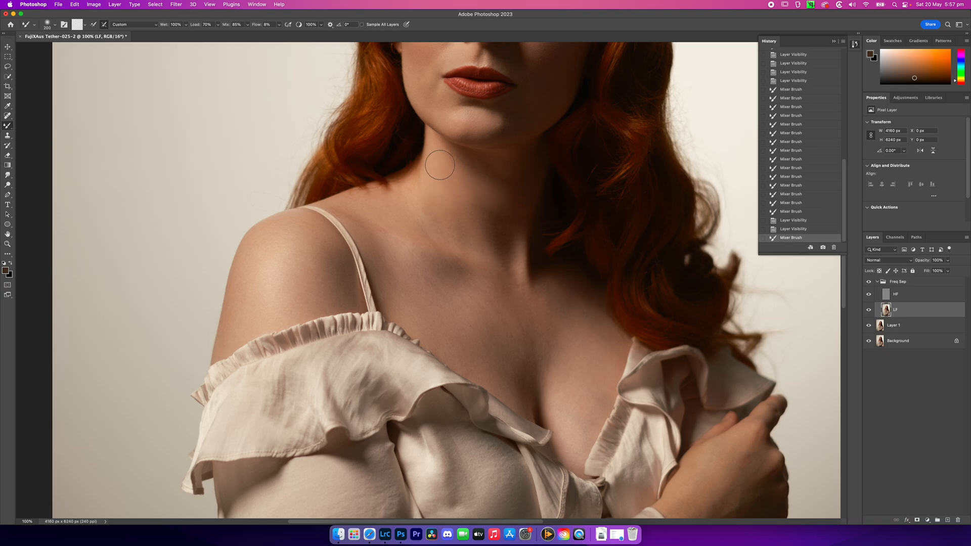
pyautogui.moveTo(463, 180)
pyautogui.mouseDown()
pyautogui.moveTo(525, 205)
pyautogui.moveTo(489, 193)
pyautogui.mouseUp()
pyautogui.press('super+z')
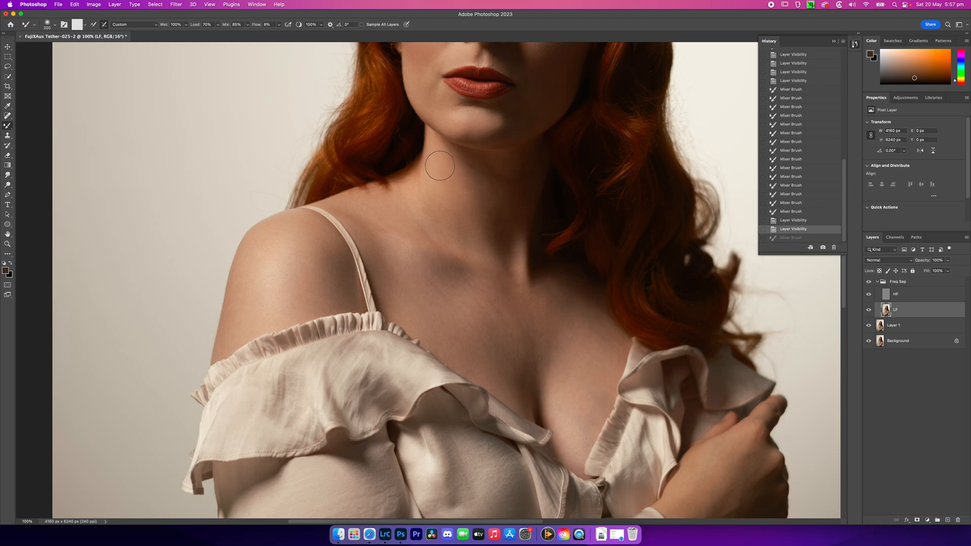
# Blend the shadows and creases across the neck with Mixer Brush strokes on LF
pyautogui.moveTo(460, 204)
pyautogui.mouseDown()
pyautogui.moveTo(446, 175)
pyautogui.moveTo(444, 200)
pyautogui.moveTo(496, 191)
pyautogui.mouseUp()
pyautogui.moveTo(510, 226)
pyautogui.mouseDown()
pyautogui.moveTo(512, 212)
pyautogui.moveTo(487, 192)
pyautogui.moveTo(521, 212)
pyautogui.moveTo(494, 199)
pyautogui.moveTo(498, 230)
pyautogui.moveTo(476, 177)
pyautogui.moveTo(506, 230)
pyautogui.moveTo(473, 184)
pyautogui.mouseUp()
pyautogui.moveTo(512, 210); pyautogui.dragTo(484, 182)
pyautogui.press('[')
pyautogui.press('[')
pyautogui.press('[')
pyautogui.moveTo(505, 189)
pyautogui.mouseDown()
pyautogui.moveTo(477, 170)
pyautogui.moveTo(495, 204)
pyautogui.mouseUp()
pyautogui.moveTo(505, 238); pyautogui.dragTo(490, 235)
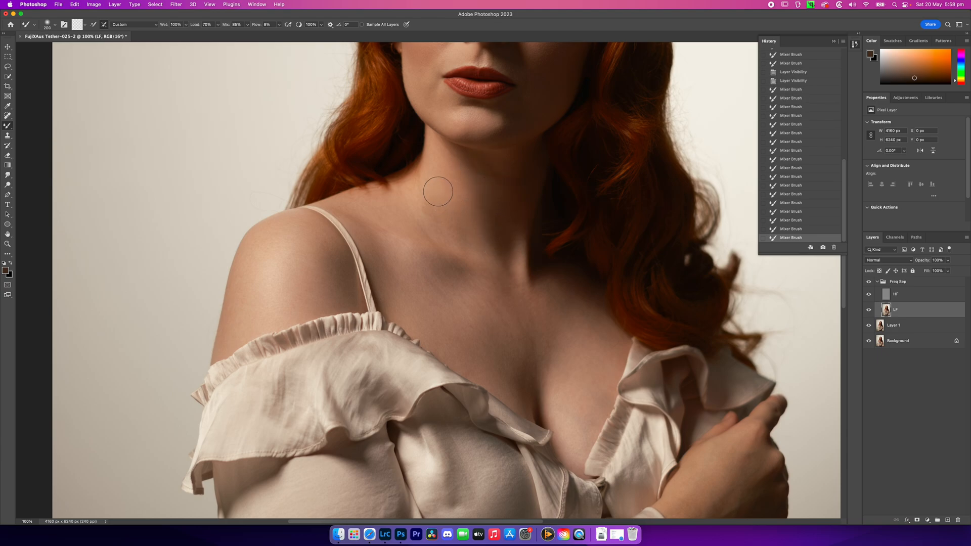
# Smooth the collarbone and upper chest on LF with varying Mixer Brush sizes and compare before and after
pyautogui.moveTo(432, 217)
pyautogui.mouseDown()
pyautogui.moveTo(424, 206)
pyautogui.moveTo(444, 239)
pyautogui.moveTo(410, 206)
pyautogui.moveTo(421, 220)
pyautogui.moveTo(400, 216)
pyautogui.mouseUp()
pyautogui.press(']')
pyautogui.press('[')
pyautogui.press(']')
pyautogui.press('[')
pyautogui.press('[')
pyautogui.moveTo(578, 345)
pyautogui.mouseDown()
pyautogui.moveTo(569, 306)
pyautogui.moveTo(555, 296)
pyautogui.moveTo(596, 335)
pyautogui.moveTo(585, 346)
pyautogui.moveTo(582, 330)
pyautogui.moveTo(570, 356)
pyautogui.moveTo(548, 361)
pyautogui.moveTo(572, 310)
pyautogui.mouseUp()
pyautogui.press(']')
pyautogui.press(']')
pyautogui.press('[')
pyautogui.press('[')
pyautogui.press('[')
pyautogui.press(']')
pyautogui.press(']')
pyautogui.click(869, 284)
pyautogui.click(869, 284)
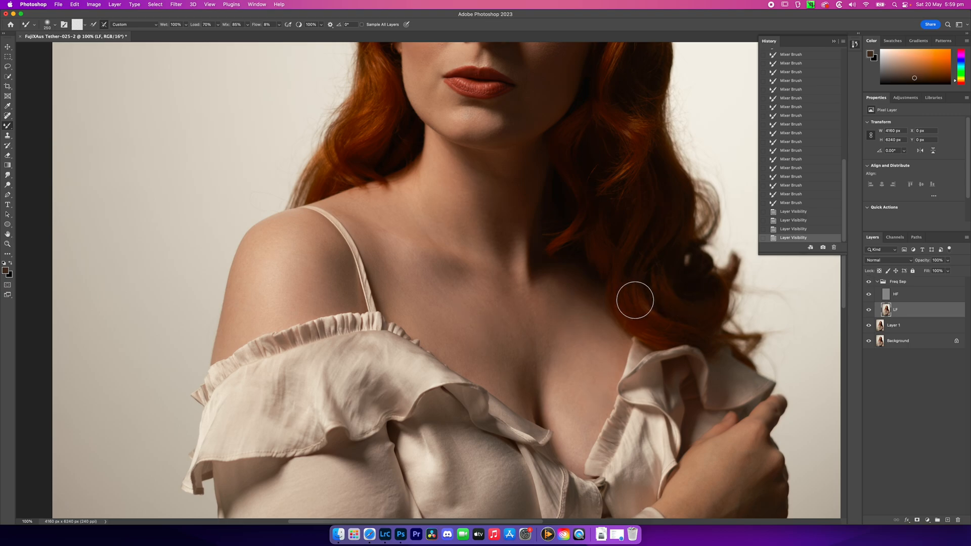
# Refine the tones along the centre of the chest with a smaller Mixer Brush and check against the unretouched view
pyautogui.press('[')
pyautogui.press('[')
pyautogui.moveTo(545, 384)
pyautogui.mouseDown()
pyautogui.moveTo(553, 366)
pyautogui.moveTo(527, 354)
pyautogui.moveTo(534, 361)
pyautogui.moveTo(538, 353)
pyautogui.moveTo(530, 311)
pyautogui.moveTo(523, 334)
pyautogui.moveTo(512, 332)
pyautogui.moveTo(515, 353)
pyautogui.moveTo(520, 337)
pyautogui.mouseUp()
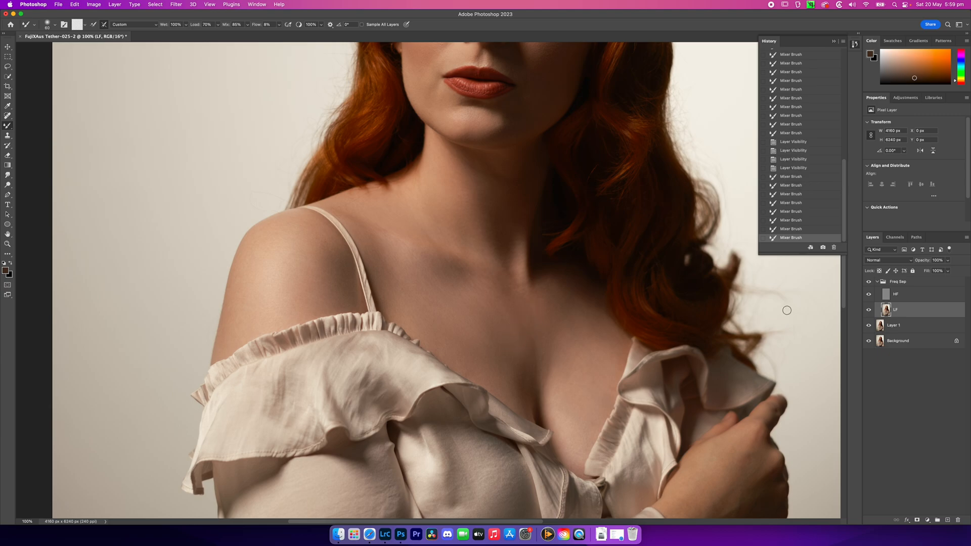
pyautogui.click(869, 283)
# Smooth the fabric tones on the blouse's near sleeve with a 300 px Mixer Brush on LF
pyautogui.press('super+minus')
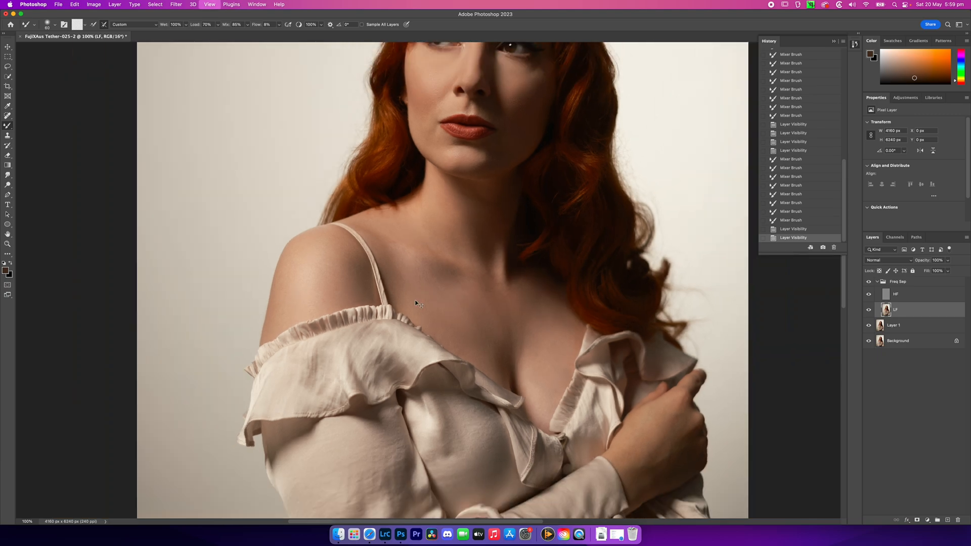
pyautogui.moveTo(438, 351); pyautogui.dragTo(446, 243)
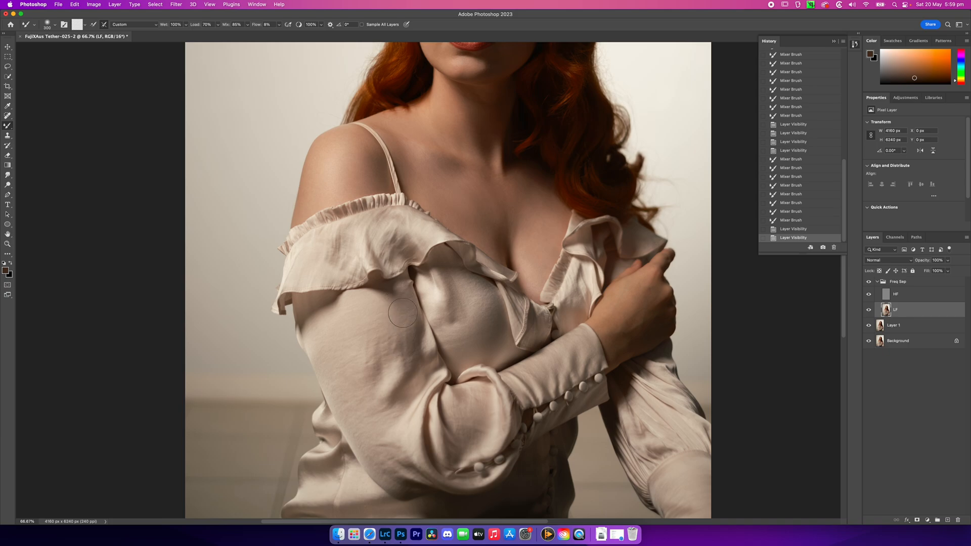
pyautogui.moveTo(405, 330)
pyautogui.mouseDown()
pyautogui.moveTo(386, 348)
pyautogui.moveTo(369, 331)
pyautogui.moveTo(337, 336)
pyautogui.moveTo(376, 330)
pyautogui.moveTo(327, 342)
pyautogui.moveTo(355, 322)
pyautogui.moveTo(331, 325)
pyautogui.moveTo(398, 344)
pyautogui.moveTo(364, 362)
pyautogui.moveTo(386, 353)
pyautogui.moveTo(373, 371)
pyautogui.moveTo(392, 350)
pyautogui.moveTo(365, 365)
pyautogui.moveTo(327, 352)
pyautogui.moveTo(371, 436)
pyautogui.moveTo(393, 410)
pyautogui.moveTo(370, 423)
pyautogui.moveTo(355, 398)
pyautogui.moveTo(378, 451)
pyautogui.moveTo(371, 440)
pyautogui.moveTo(371, 449)
pyautogui.moveTo(492, 432)
pyautogui.moveTo(465, 419)
pyautogui.mouseUp()
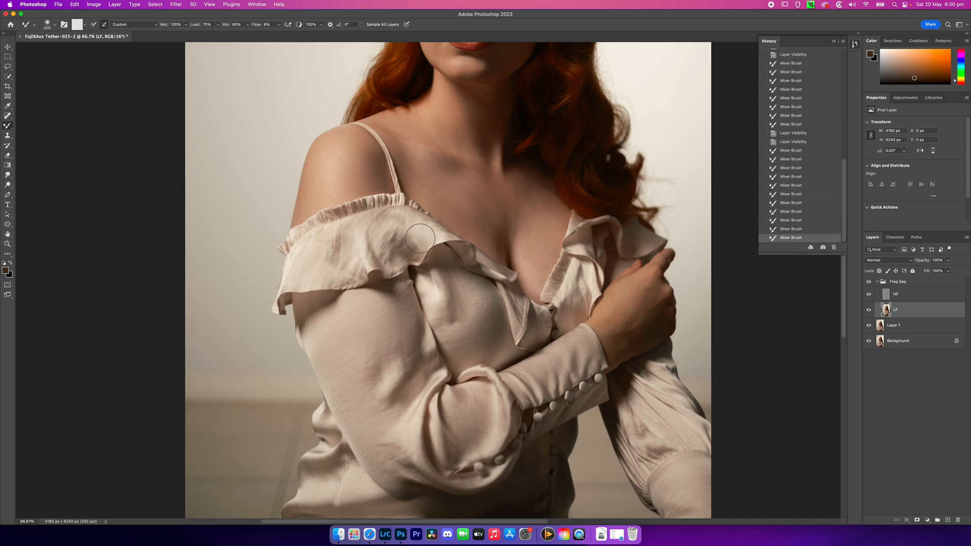
# Soften the creases in the blouse's shoulder ruffle with the Mixer Brush, reducing it to 200 px, and compare before and after
pyautogui.moveTo(401, 236)
pyautogui.mouseDown()
pyautogui.moveTo(379, 239)
pyautogui.moveTo(384, 226)
pyautogui.moveTo(383, 256)
pyautogui.moveTo(347, 255)
pyautogui.moveTo(343, 244)
pyautogui.moveTo(348, 256)
pyautogui.moveTo(365, 239)
pyautogui.moveTo(350, 264)
pyautogui.moveTo(330, 237)
pyautogui.mouseUp()
pyautogui.press('[')
pyautogui.press('[')
pyautogui.moveTo(323, 243)
pyautogui.mouseDown()
pyautogui.moveTo(303, 275)
pyautogui.moveTo(314, 274)
pyautogui.mouseUp()
pyautogui.moveTo(306, 272)
pyautogui.mouseDown()
pyautogui.moveTo(298, 275)
pyautogui.moveTo(309, 266)
pyautogui.mouseUp()
pyautogui.moveTo(369, 232); pyautogui.dragTo(384, 223)
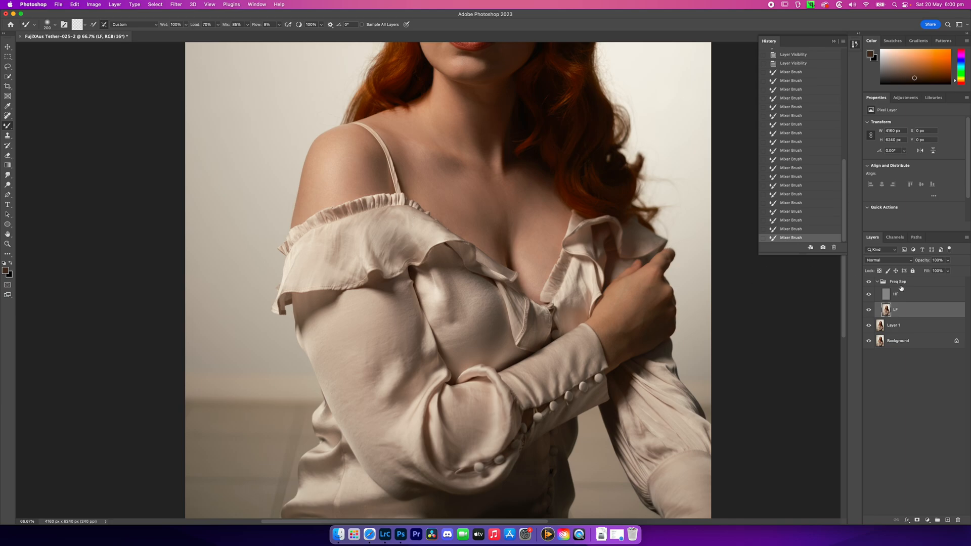
pyautogui.click(870, 282)
pyautogui.click(869, 282)
# Soften the remaining wrinkles on the near sleeve and blouse front with Mixer Brush strokes and compare before and after
pyautogui.moveTo(366, 363); pyautogui.dragTo(369, 376)
pyautogui.moveTo(390, 338)
pyautogui.mouseDown()
pyautogui.moveTo(386, 361)
pyautogui.moveTo(410, 360)
pyautogui.mouseUp()
pyautogui.moveTo(409, 354)
pyautogui.mouseDown()
pyautogui.moveTo(403, 361)
pyautogui.moveTo(407, 349)
pyautogui.mouseUp()
pyautogui.moveTo(408, 336); pyautogui.dragTo(404, 325)
pyautogui.press(']')
pyautogui.press(']')
pyautogui.press(']')
pyautogui.moveTo(454, 322)
pyautogui.mouseDown()
pyautogui.moveTo(499, 322)
pyautogui.moveTo(475, 312)
pyautogui.moveTo(438, 305)
pyautogui.mouseUp()
pyautogui.press('[')
pyautogui.press('[')
pyautogui.click(869, 282)
pyautogui.click(869, 282)
# Compare the full portrait before and after by repeatedly hiding and showing the Freq Sep group
pyautogui.press('super+0')
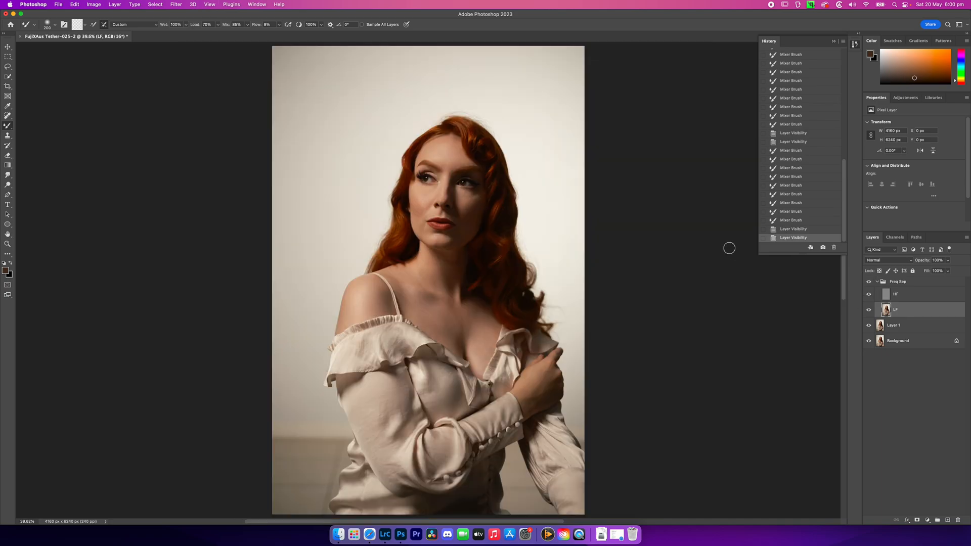
pyautogui.click(870, 282)
pyautogui.click(870, 283)
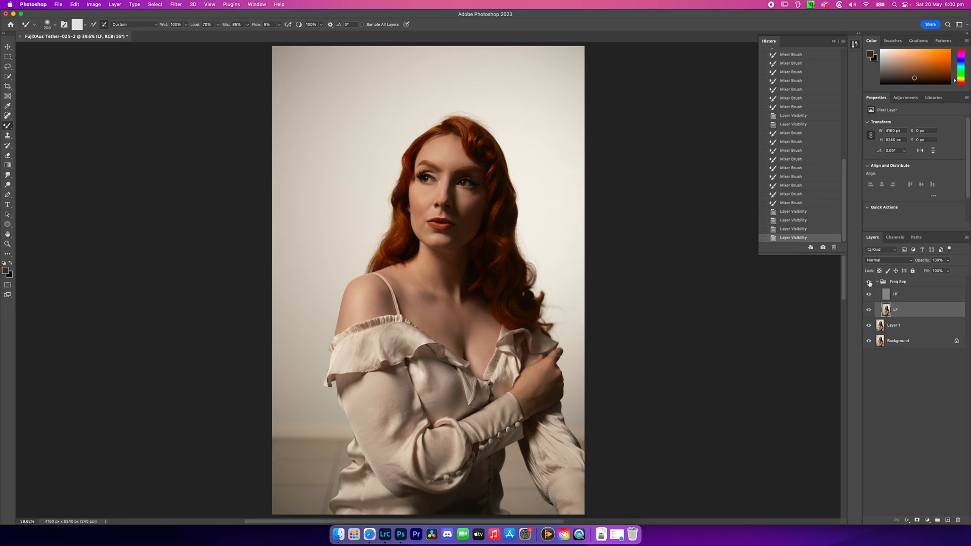
pyautogui.click(870, 282)
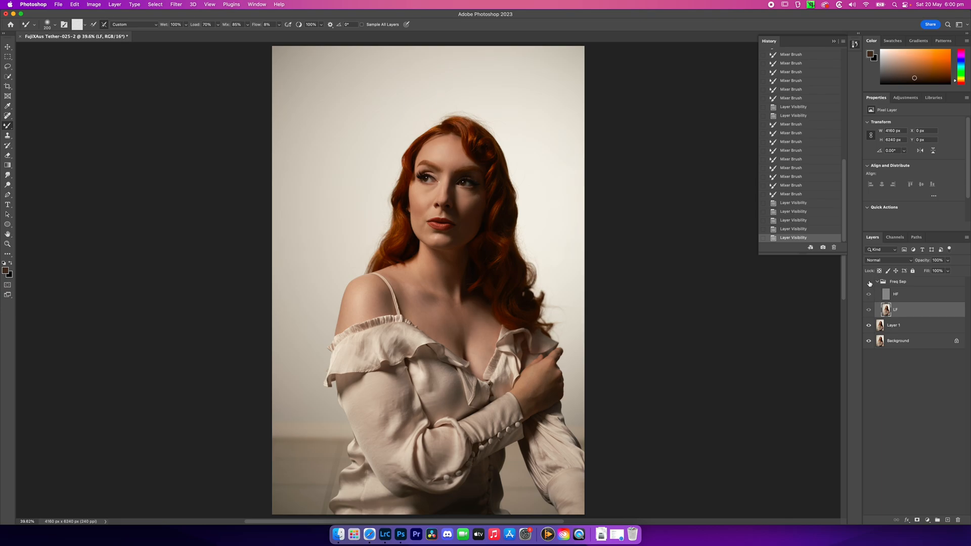
pyautogui.click(870, 282)
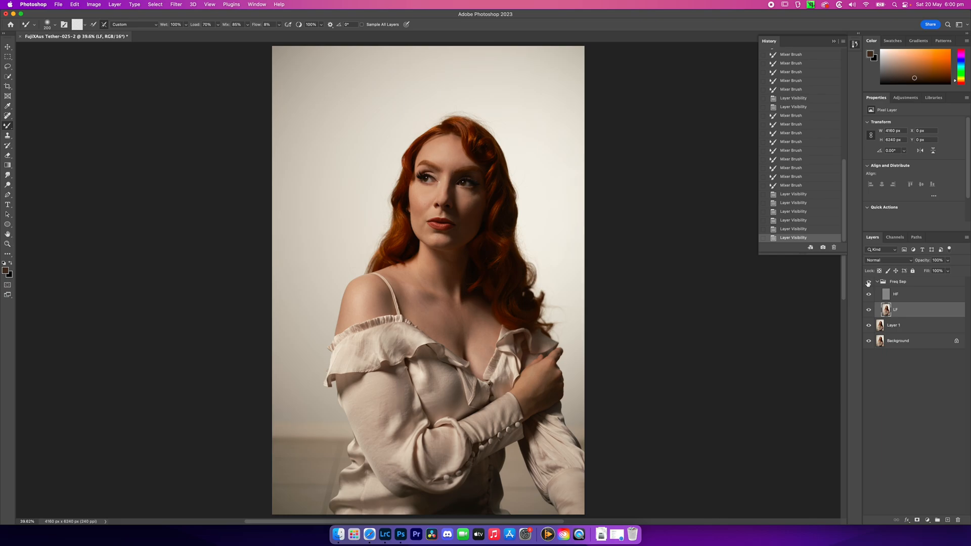
pyautogui.click(869, 283)
pyautogui.click(870, 282)
# Select everything from the Freq Sep group to Background and stamp the visible result onto a new top layer
pyautogui.click(918, 283)
pyautogui.keyDown('shift'); pyautogui.click(910, 343); pyautogui.keyUp('shift')
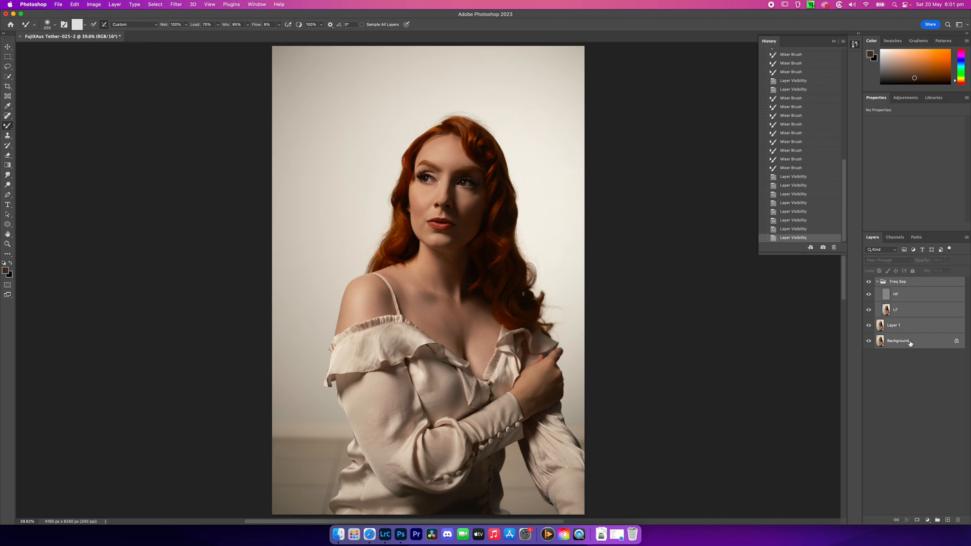
pyautogui.press('super+alt+shift+e')
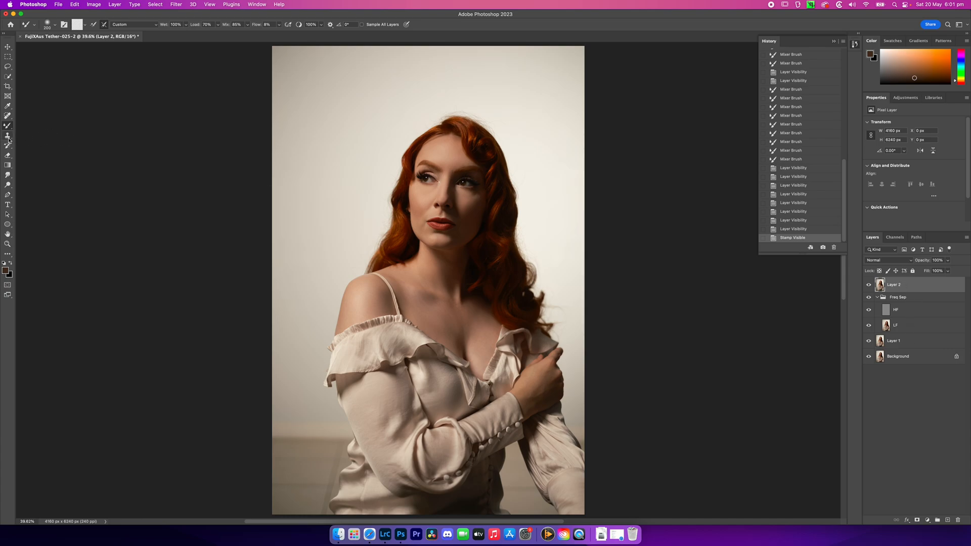
# Heal the floor lines in the image's lower-left background with an enlarged Spot Healing Brush on the stamped layer
pyautogui.click(8, 117)
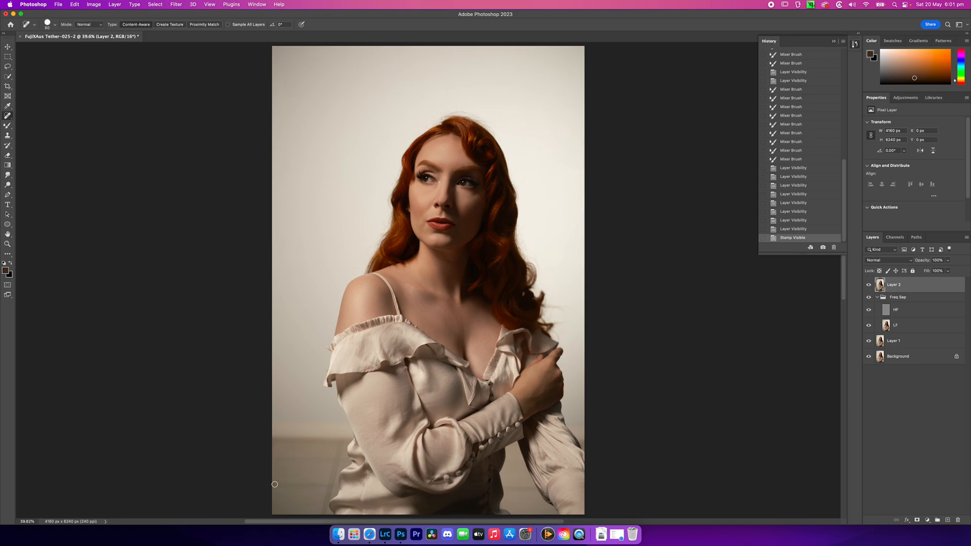
pyautogui.press(']')
pyautogui.press(']')
pyautogui.press(']')
pyautogui.moveTo(273, 485); pyautogui.dragTo(328, 487)
pyautogui.moveTo(269, 458)
pyautogui.mouseDown()
pyautogui.moveTo(333, 459)
pyautogui.moveTo(340, 446)
pyautogui.moveTo(320, 511)
pyautogui.moveTo(315, 487)
pyautogui.mouseUp()
# Try healing the floor area beside the blouse's lower edge with different Spot Healing Brush sizes and undo those strokes
pyautogui.press(']')
pyautogui.press(']')
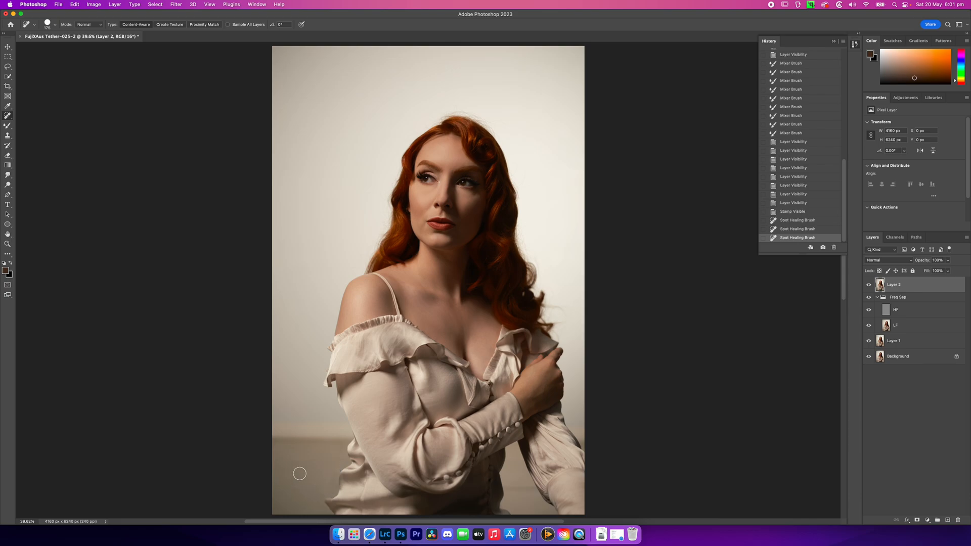
pyautogui.press('super+z')
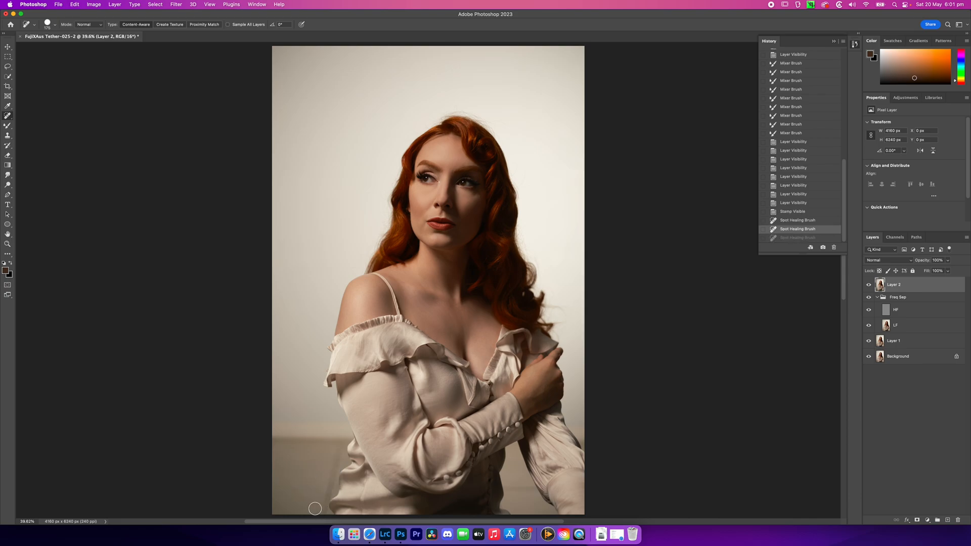
pyautogui.press('[')
pyautogui.press('[')
pyautogui.press('[')
pyautogui.moveTo(323, 514)
pyautogui.mouseDown()
pyautogui.moveTo(334, 479)
pyautogui.moveTo(325, 500)
pyautogui.mouseUp()
pyautogui.click(328, 499)
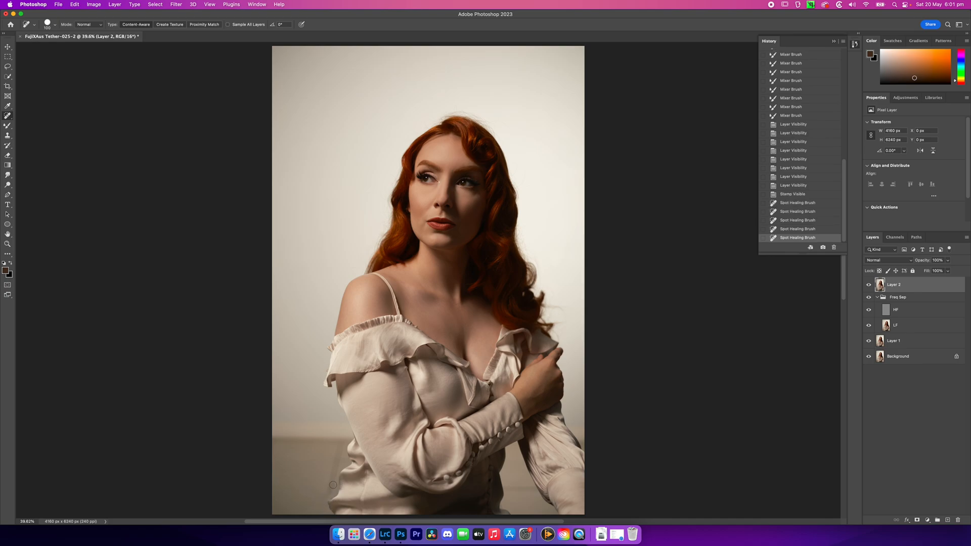
pyautogui.press('super+z')
pyautogui.press('super+z')
pyautogui.press('super+z')
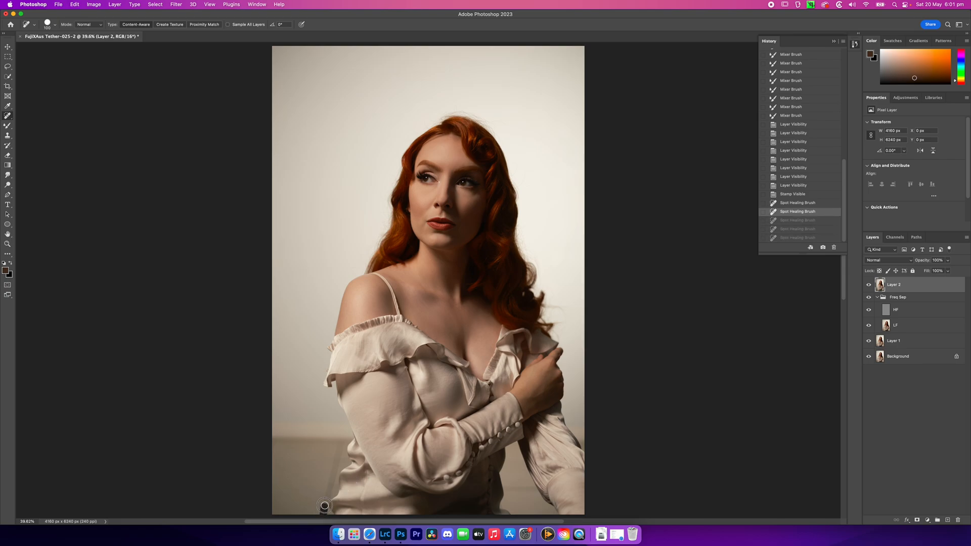
# Heal the floor marks in the background along the blouse's lower-left edge with the Spot Healing Brush on the stamped layer
pyautogui.click(329, 486)
pyautogui.moveTo(327, 497); pyautogui.dragTo(341, 449)
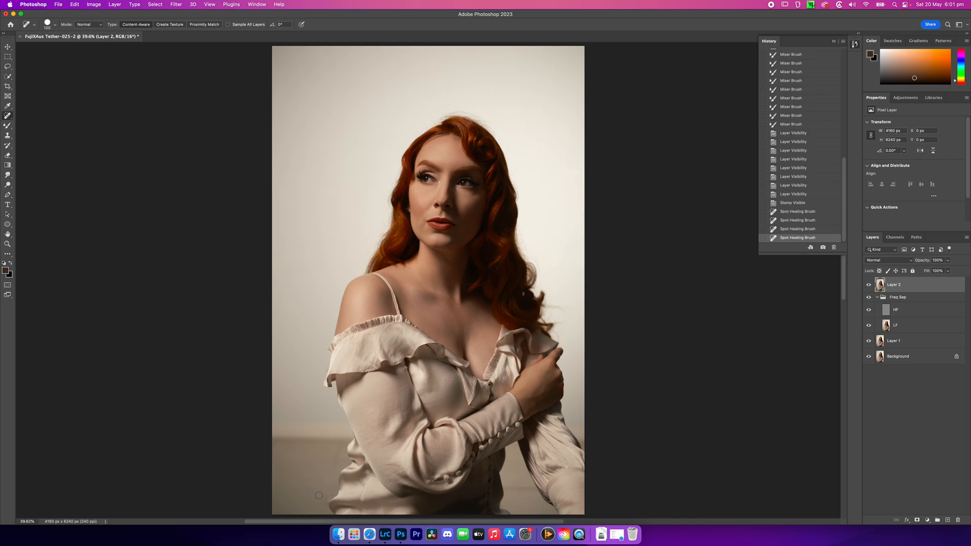
pyautogui.moveTo(327, 495); pyautogui.dragTo(320, 507)
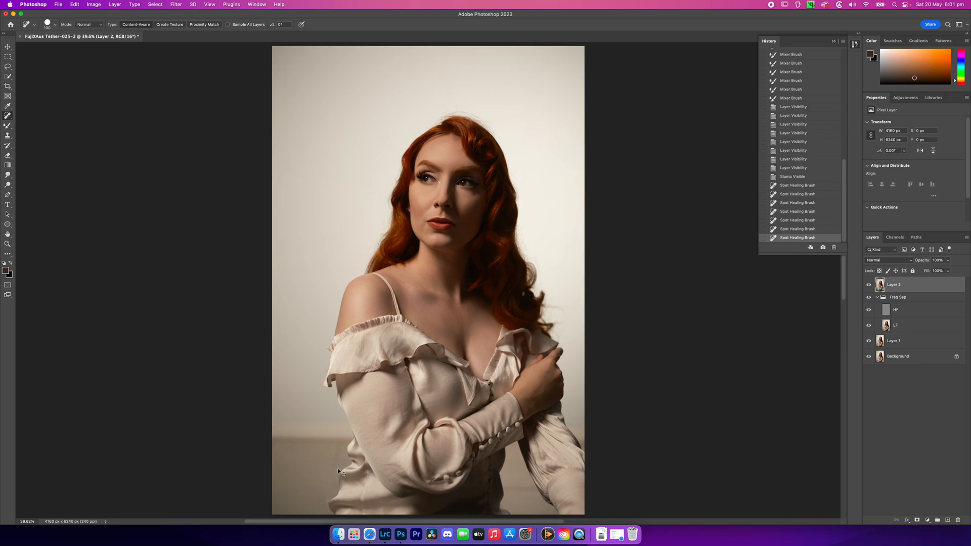
# Clean up the remaining background spots close to the blouse's bottom-left hem with a smaller Spot Healing Brush
pyautogui.press('super+plus')
pyautogui.press('super+plus')
pyautogui.moveTo(338, 471)
pyautogui.mouseDown()
pyautogui.moveTo(354, 176)
pyautogui.moveTo(386, 375)
pyautogui.mouseUp()
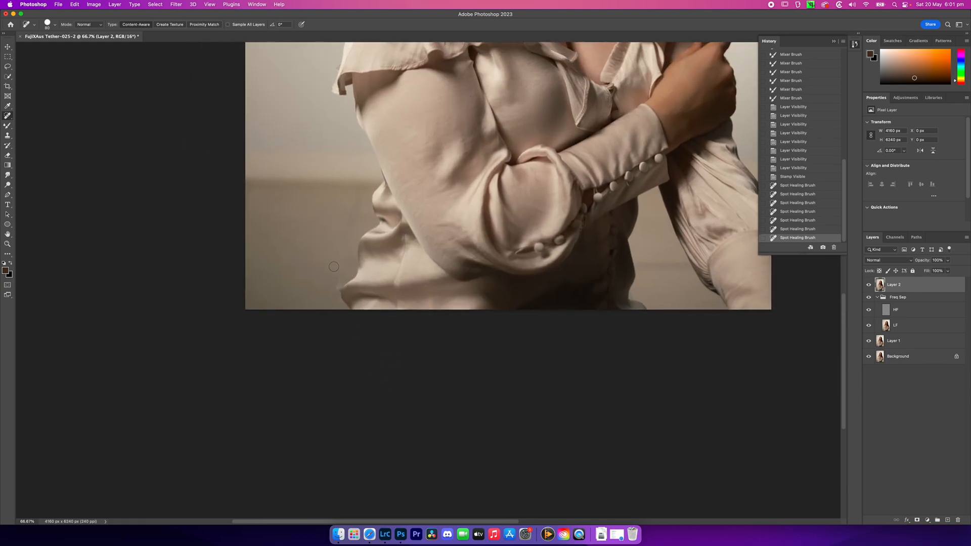
pyautogui.moveTo(336, 291); pyautogui.dragTo(345, 276)
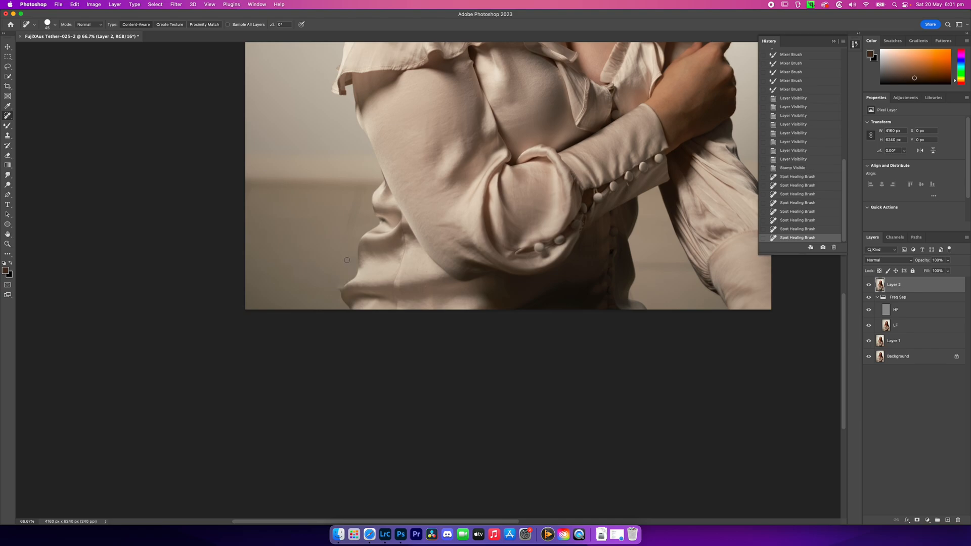
pyautogui.click(338, 286)
pyautogui.click(338, 292)
# Heal the background beside the blouse's left waist folds and the floor patch between the blouse and the right sleeve
pyautogui.moveTo(344, 234); pyautogui.dragTo(360, 194)
pyautogui.moveTo(363, 192); pyautogui.dragTo(356, 223)
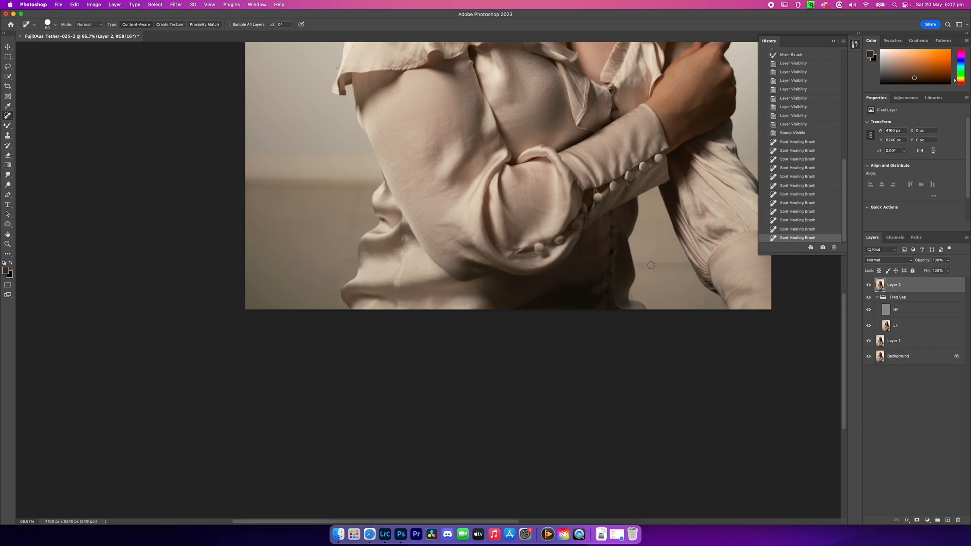
pyautogui.moveTo(638, 264); pyautogui.dragTo(690, 265)
pyautogui.moveTo(361, 195); pyautogui.dragTo(349, 234)
pyautogui.press('0')
pyautogui.press('super+0')
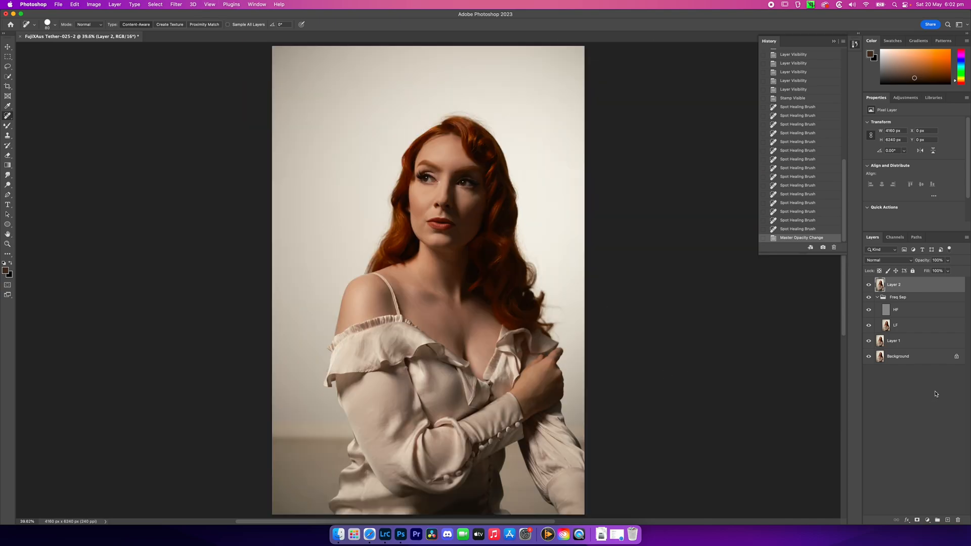
# Save and close the retouched document, and switch to Adobe Lightroom Classic
pyautogui.press('super+s')
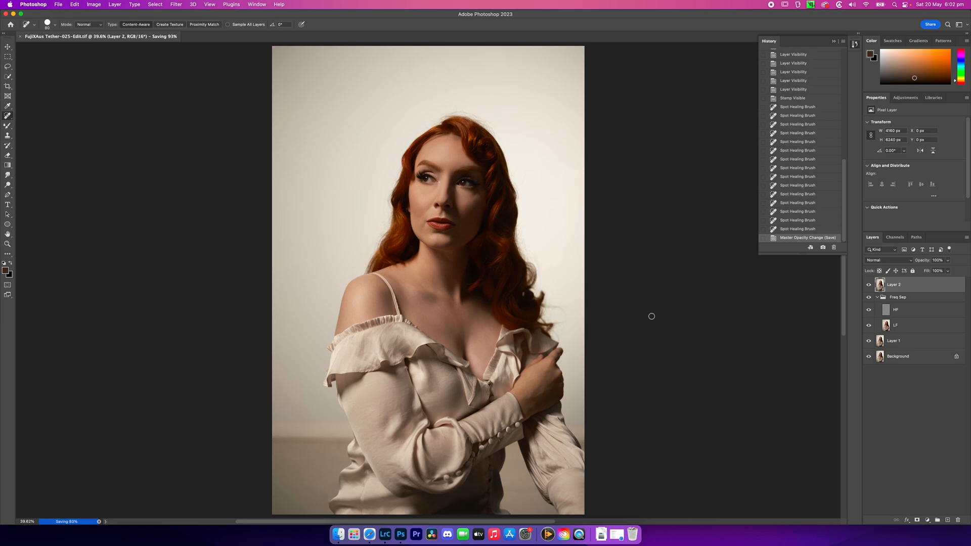
pyautogui.press('super+w')
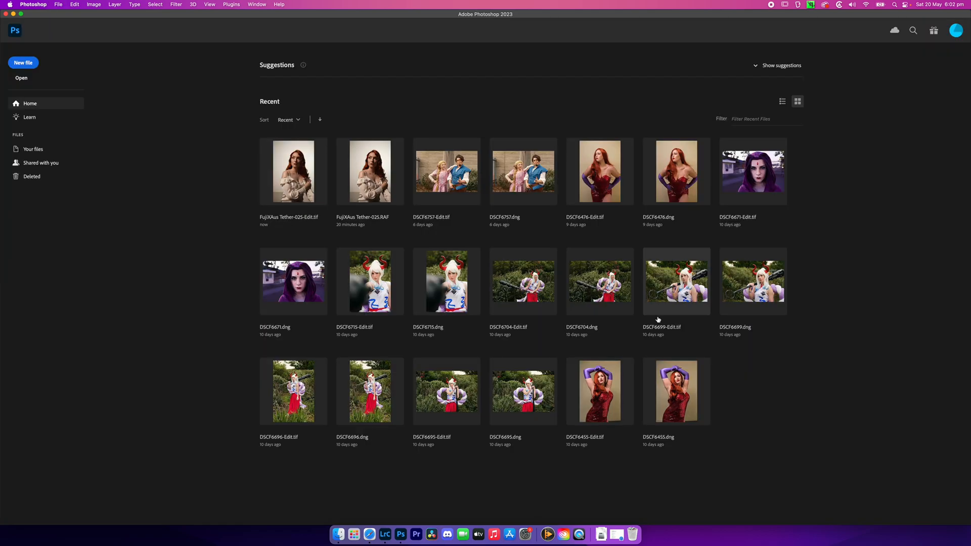
pyautogui.click(386, 537)
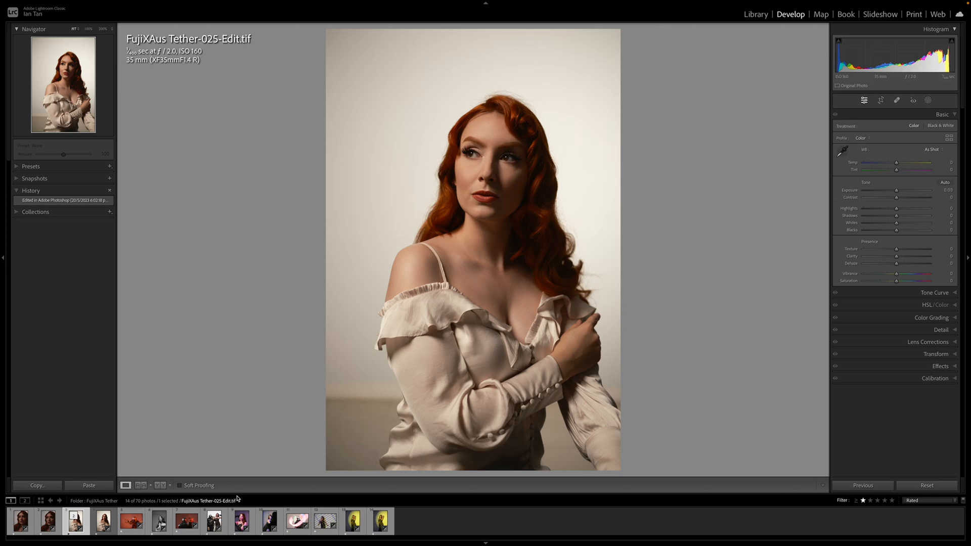
# Compare the original FujiXAus Tether-025.RAF with the edited TIFF and browse the profiles available for the TIFF
pyautogui.click(103, 528)
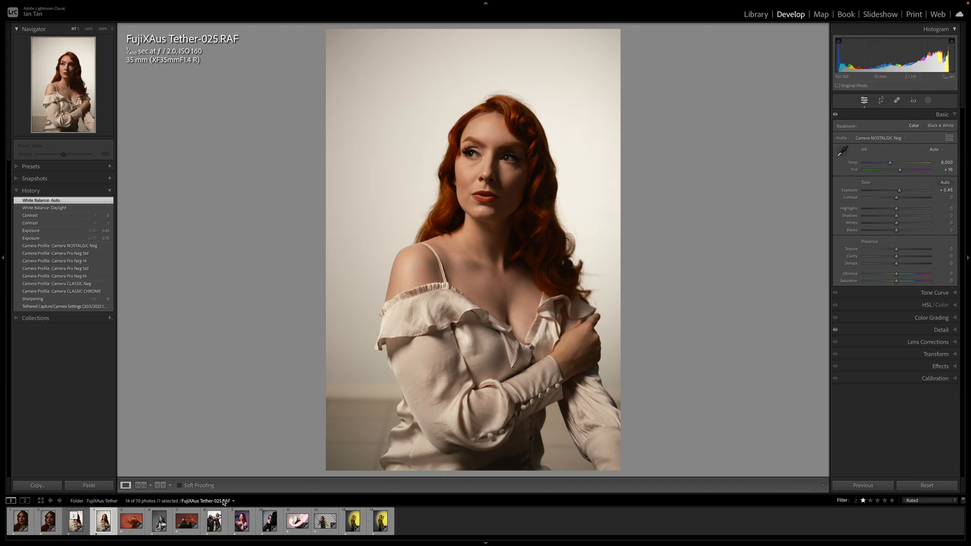
pyautogui.click(74, 528)
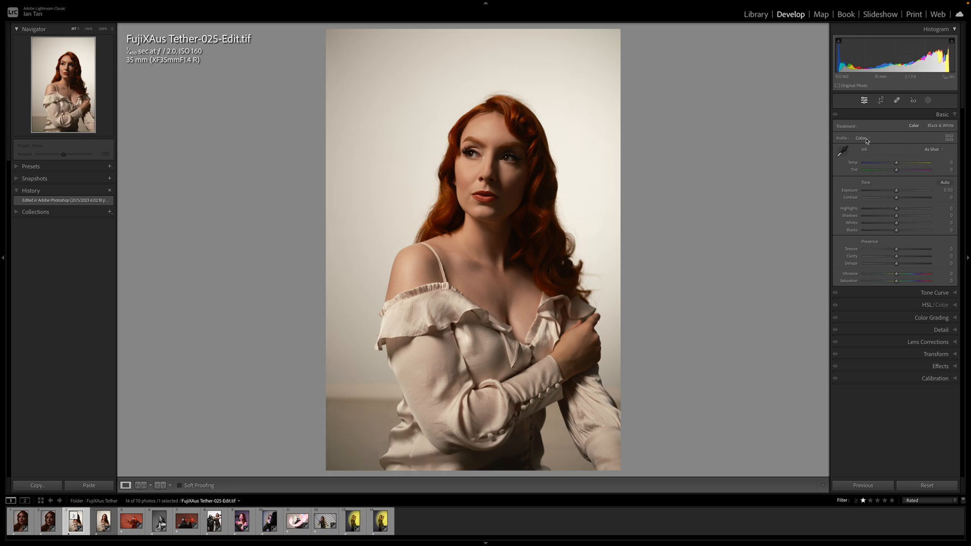
pyautogui.click(950, 138)
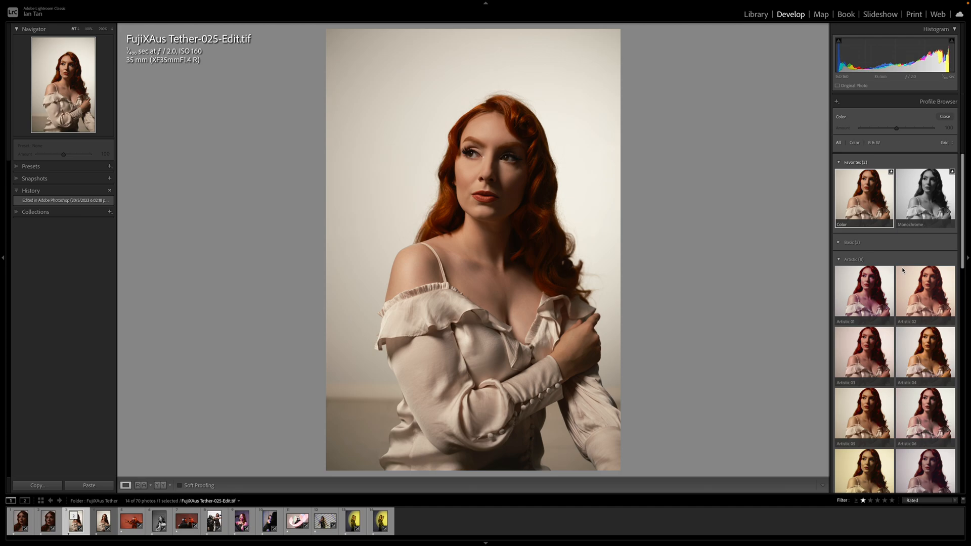
pyautogui.scroll(-5, 904, 268)
pyautogui.scroll(-5, 904, 268)
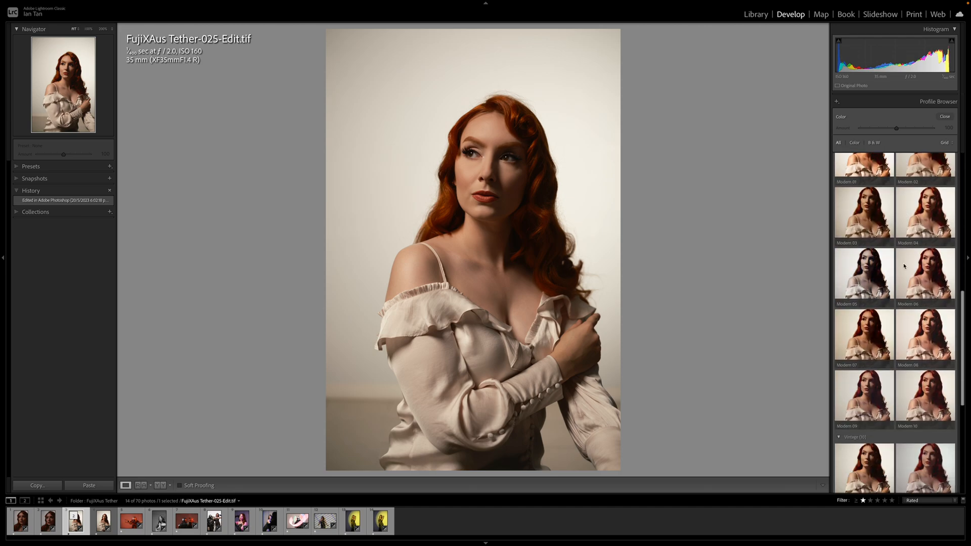
pyautogui.scroll(10, 904, 267)
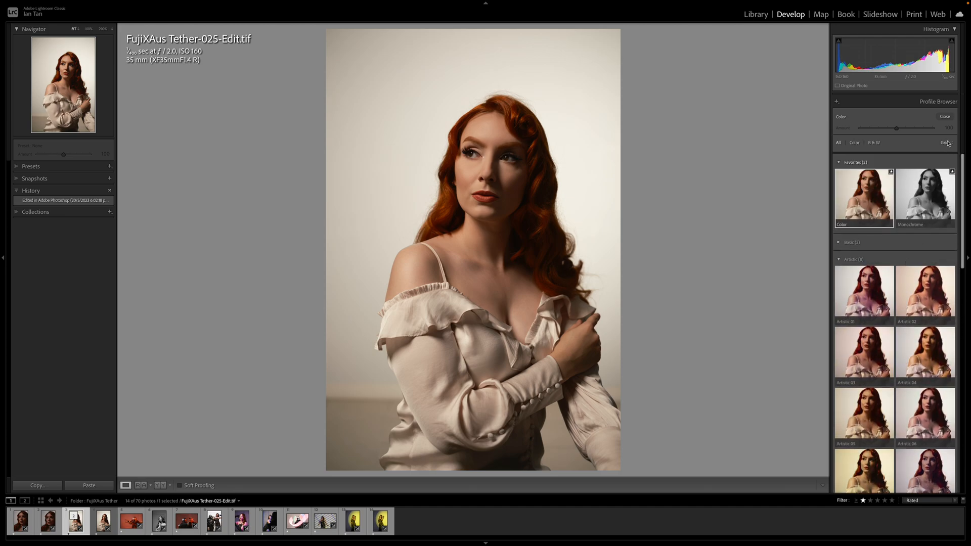
pyautogui.click(945, 116)
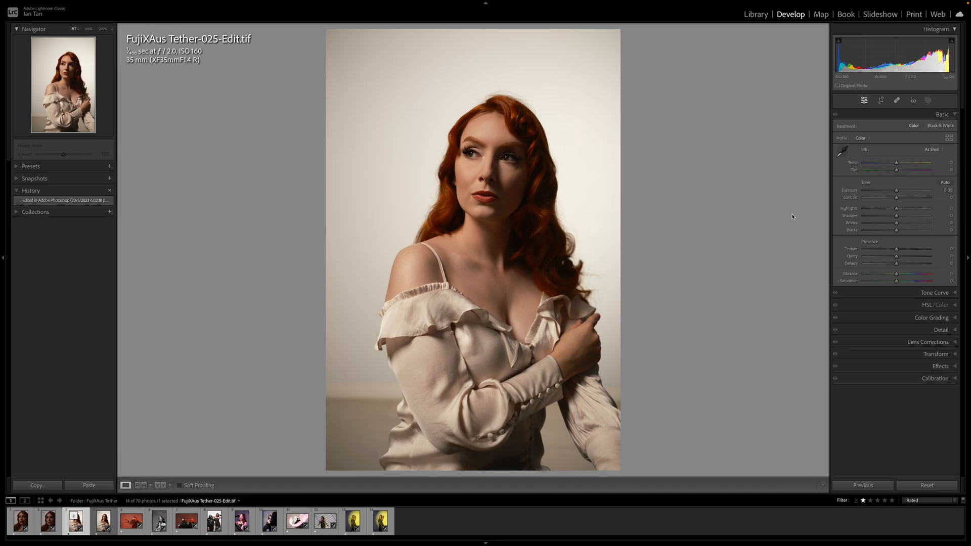
# Set the sharpening amount of FujiXAus Tether-025-Edit.tif to 25
pyautogui.click(955, 331)
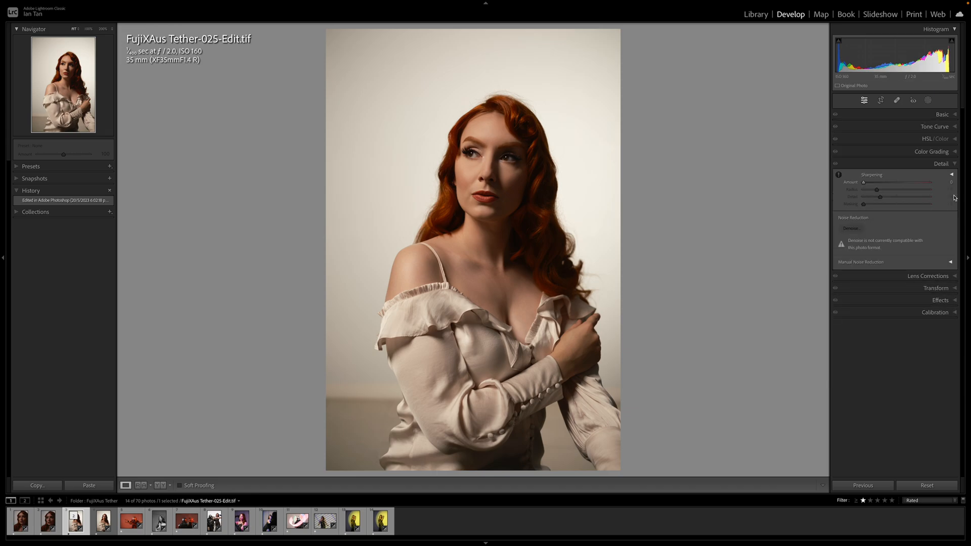
pyautogui.click(952, 183)
pyautogui.write('25')
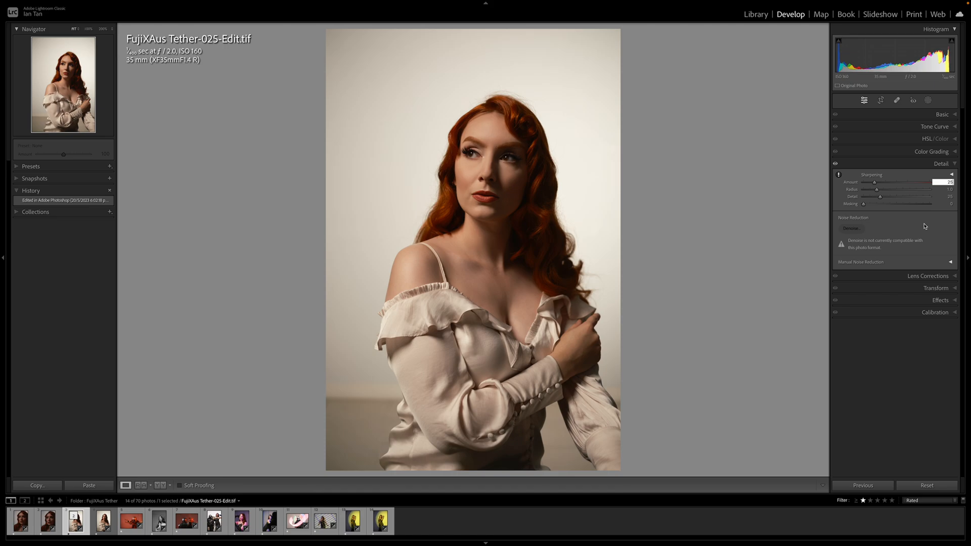
# Preview the edge mask at different strengths and set the sharpening masking to 70
pyautogui.click(925, 226)
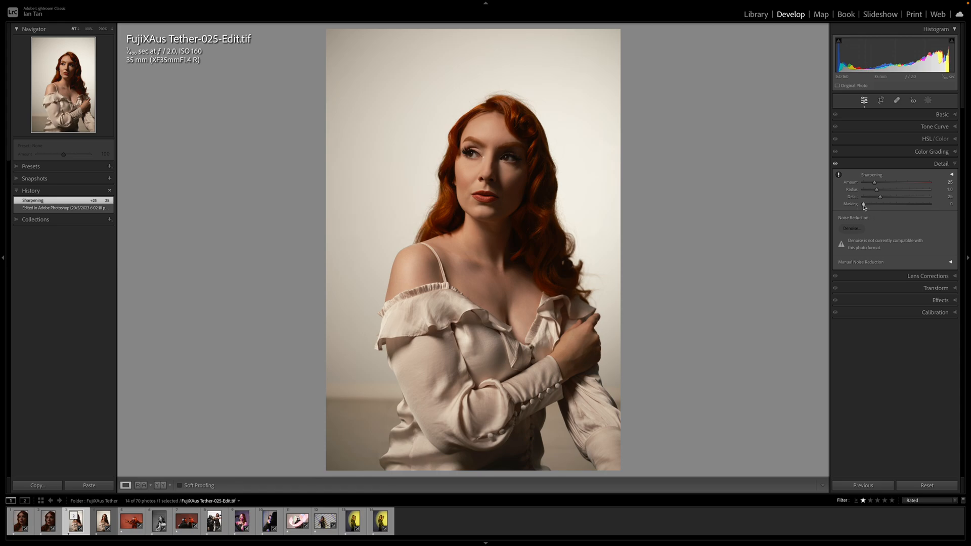
pyautogui.moveTo(864, 207); pyautogui.dragTo(907, 214)
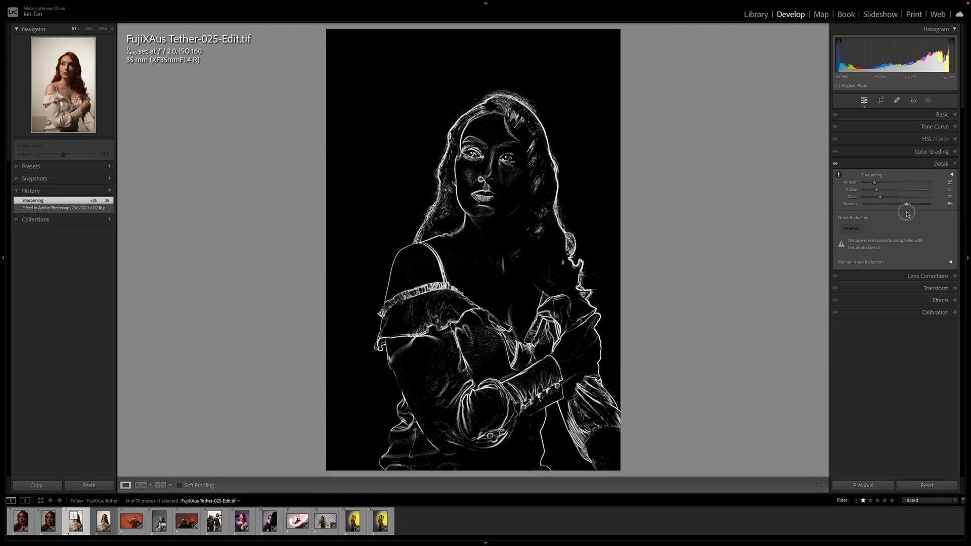
pyautogui.moveTo(907, 214); pyautogui.dragTo(884, 216)
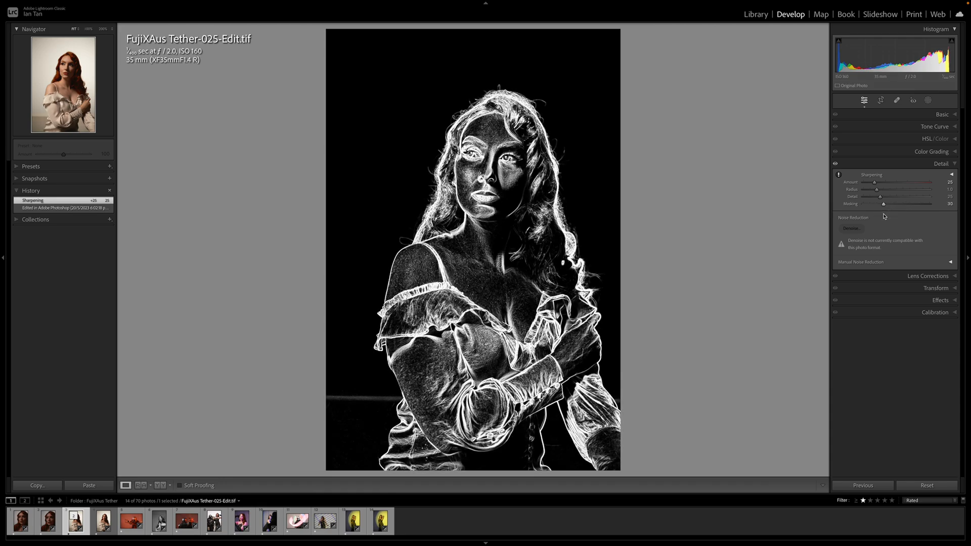
pyautogui.moveTo(884, 216); pyautogui.dragTo(911, 216)
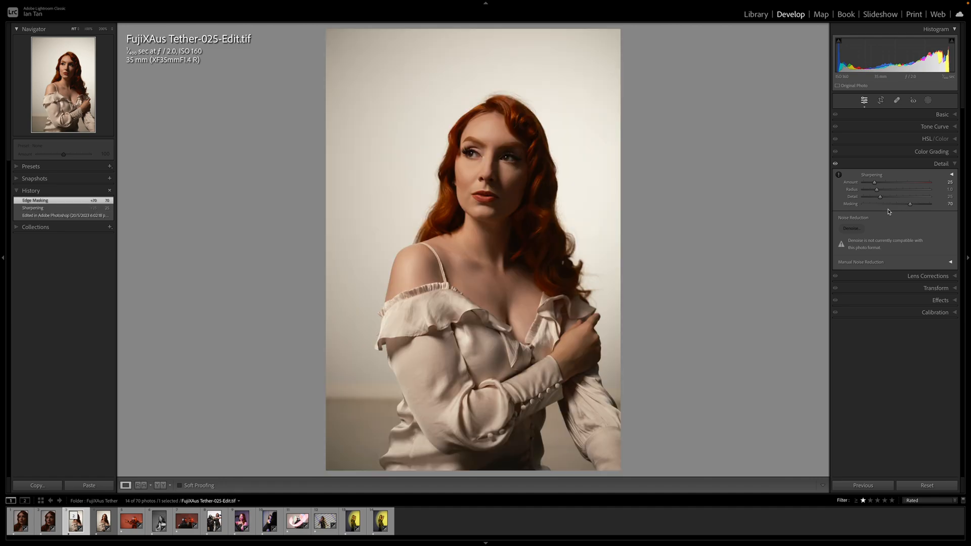
# Warm the portrait's white balance by setting the temperature to +6
pyautogui.click(954, 115)
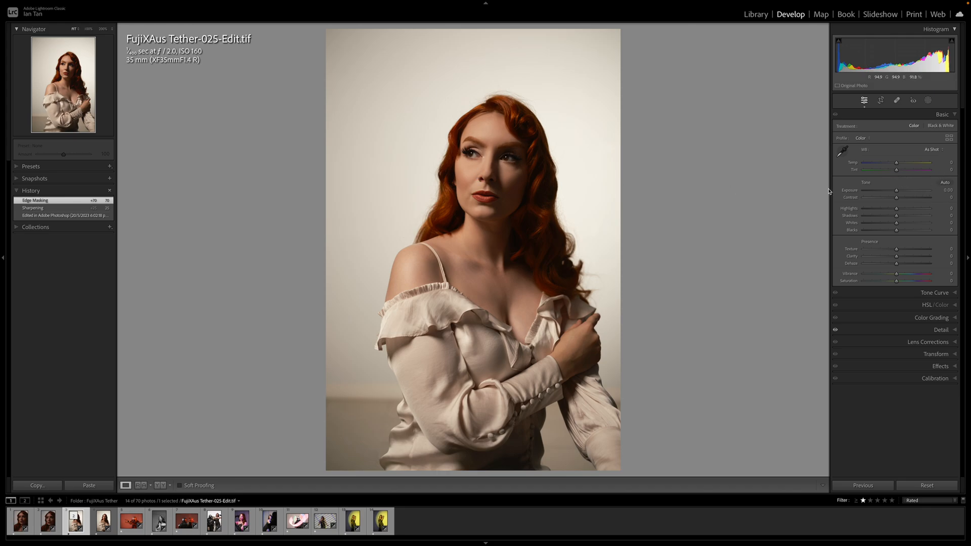
pyautogui.click(898, 165)
pyautogui.moveTo(897, 165); pyautogui.dragTo(900, 166)
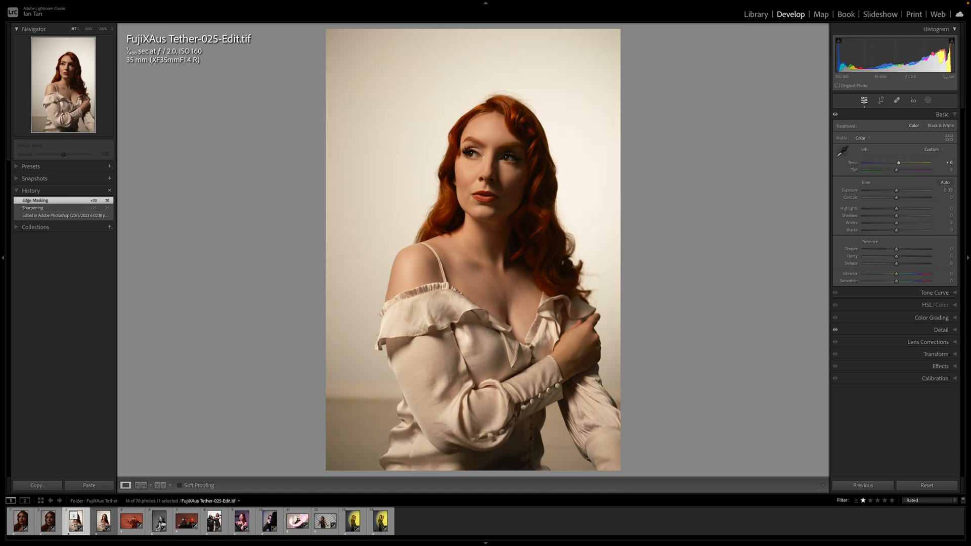
pyautogui.click(899, 165)
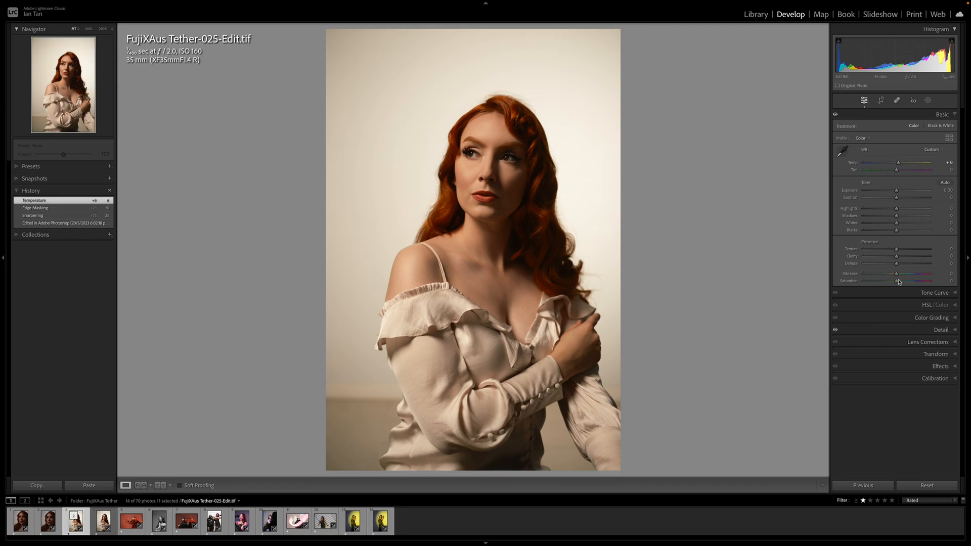
# Raise the portrait's vibrance to +20 and its whites to +23
pyautogui.moveTo(898, 278); pyautogui.dragTo(904, 277)
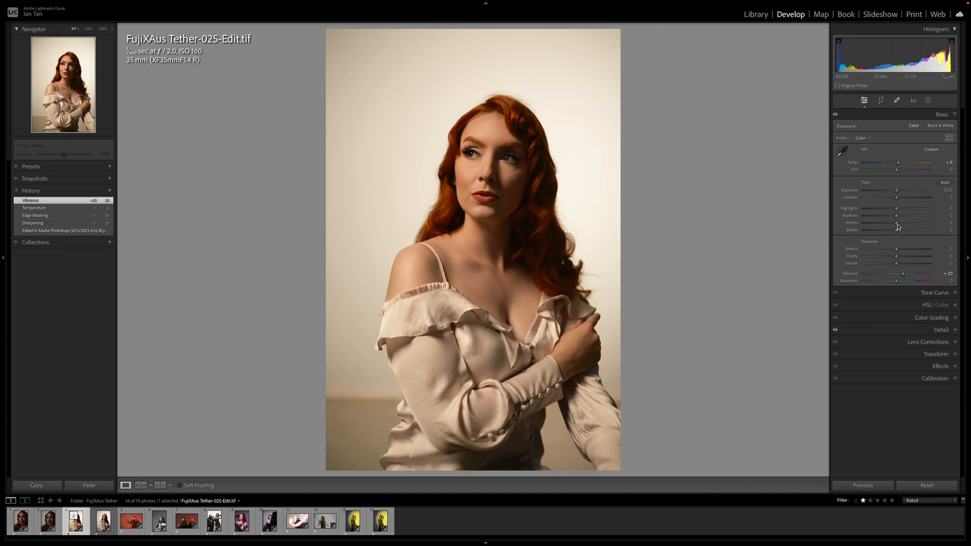
pyautogui.moveTo(897, 226); pyautogui.dragTo(905, 226)
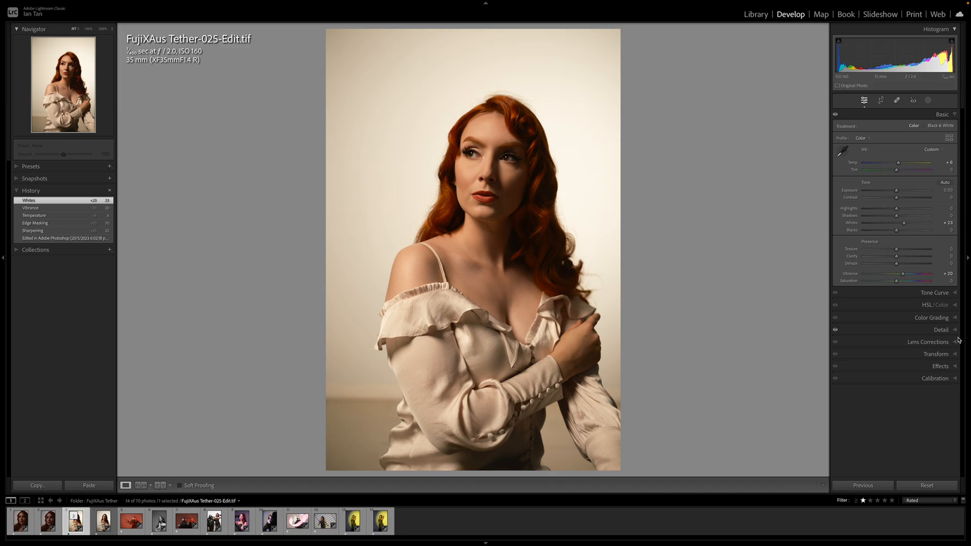
# Color grade the shadows with a reduced-saturation blue at hue 218 and set the grading balance to +33
pyautogui.click(956, 320)
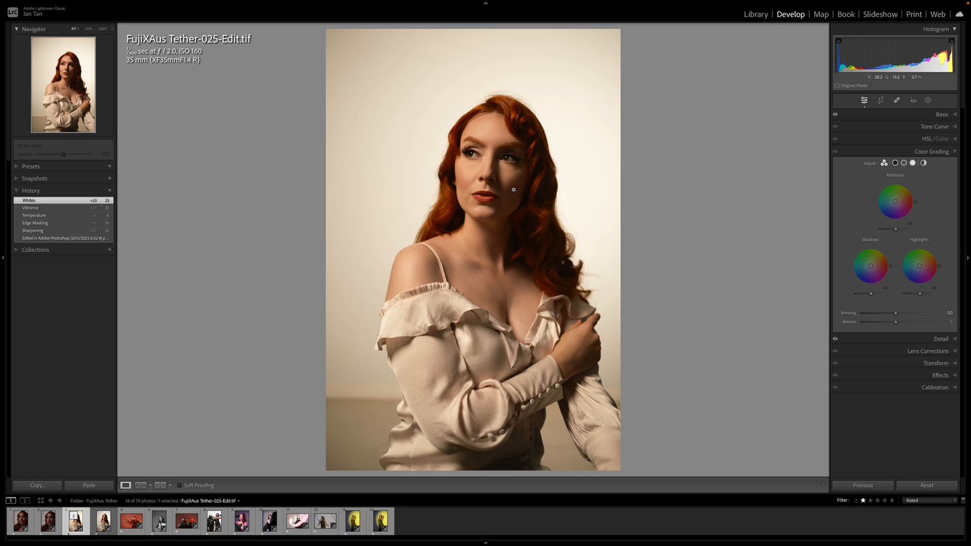
pyautogui.moveTo(870, 266); pyautogui.dragTo(857, 280)
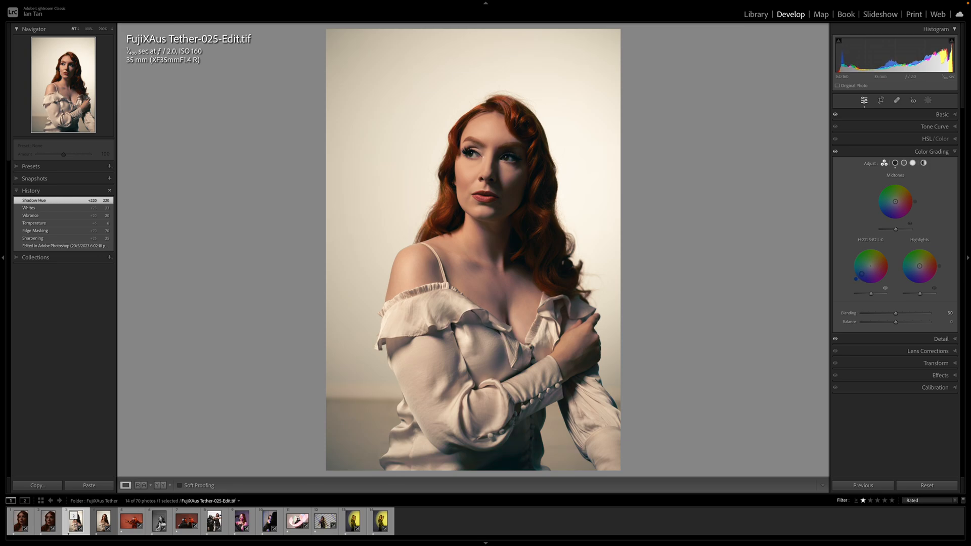
pyautogui.moveTo(857, 279); pyautogui.dragTo(857, 281)
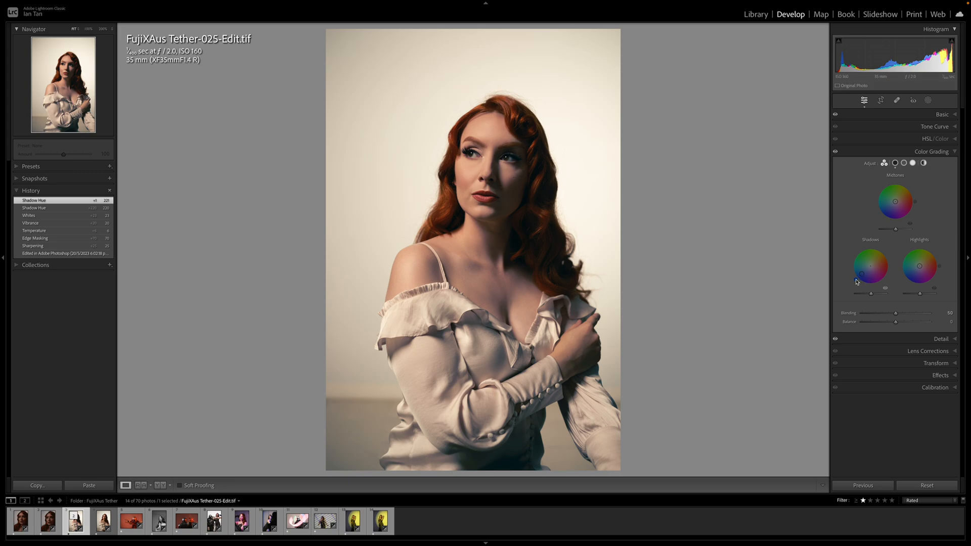
pyautogui.moveTo(856, 279); pyautogui.dragTo(853, 272)
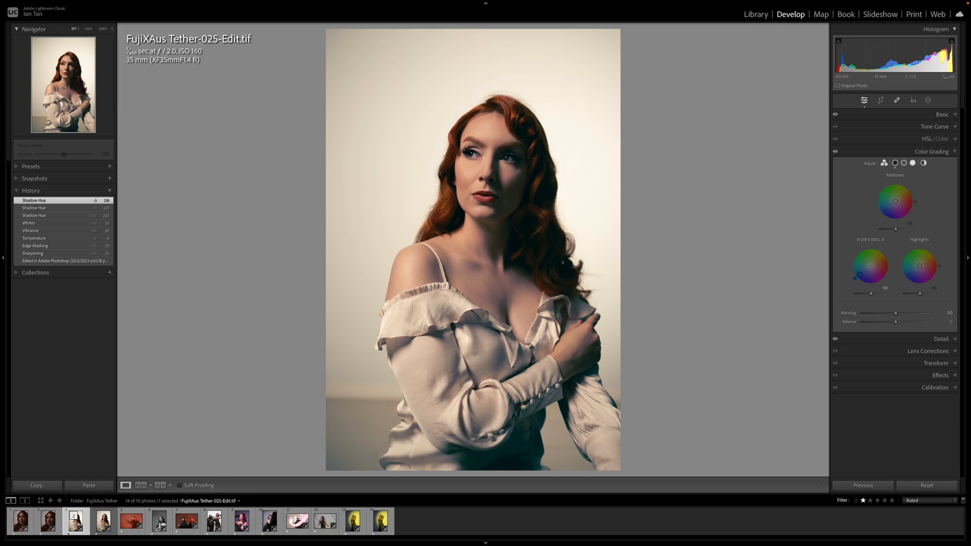
pyautogui.moveTo(860, 274); pyautogui.dragTo(862, 273)
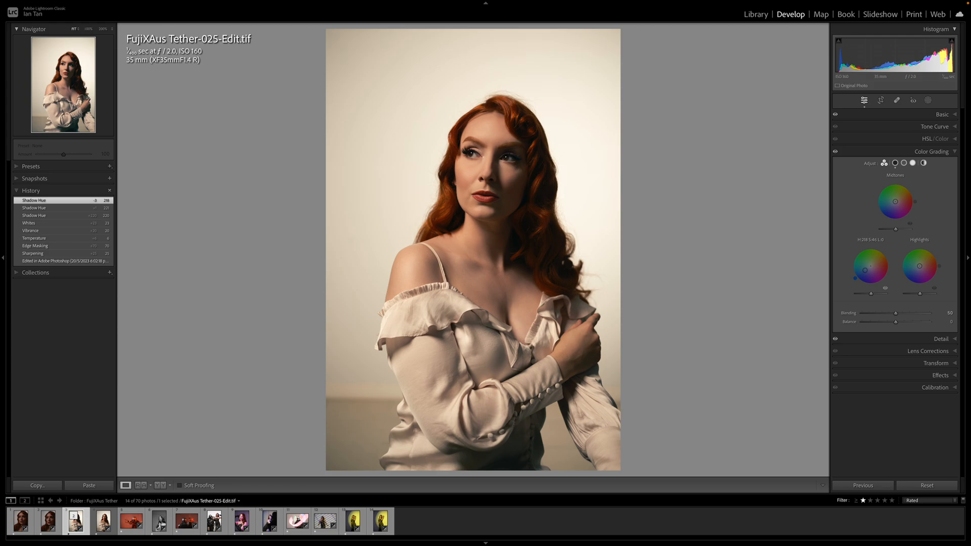
pyautogui.moveTo(865, 273); pyautogui.dragTo(866, 273)
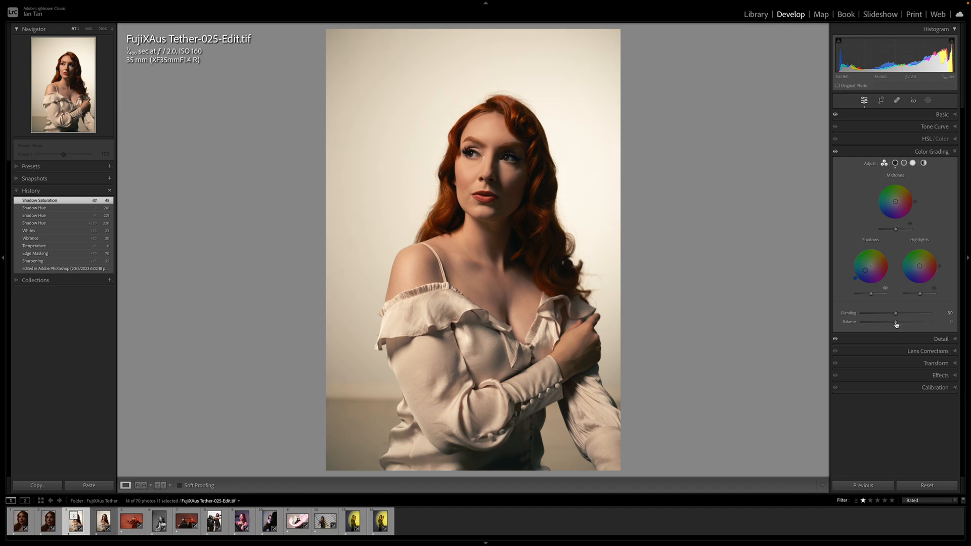
pyautogui.moveTo(896, 324)
pyautogui.mouseDown()
pyautogui.moveTo(871, 324)
pyautogui.moveTo(922, 325)
pyautogui.moveTo(891, 324)
pyautogui.moveTo(903, 324)
pyautogui.mouseUp()
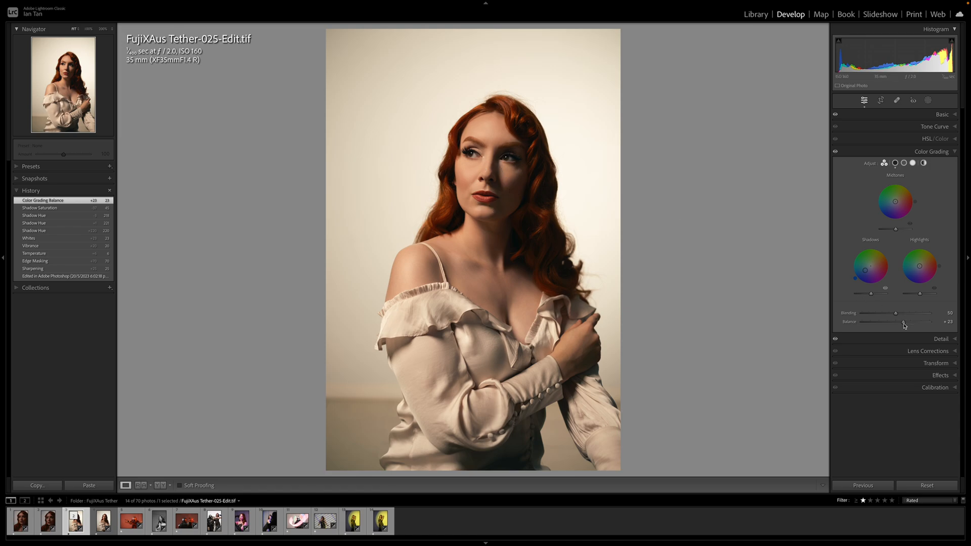
pyautogui.moveTo(904, 326); pyautogui.dragTo(908, 326)
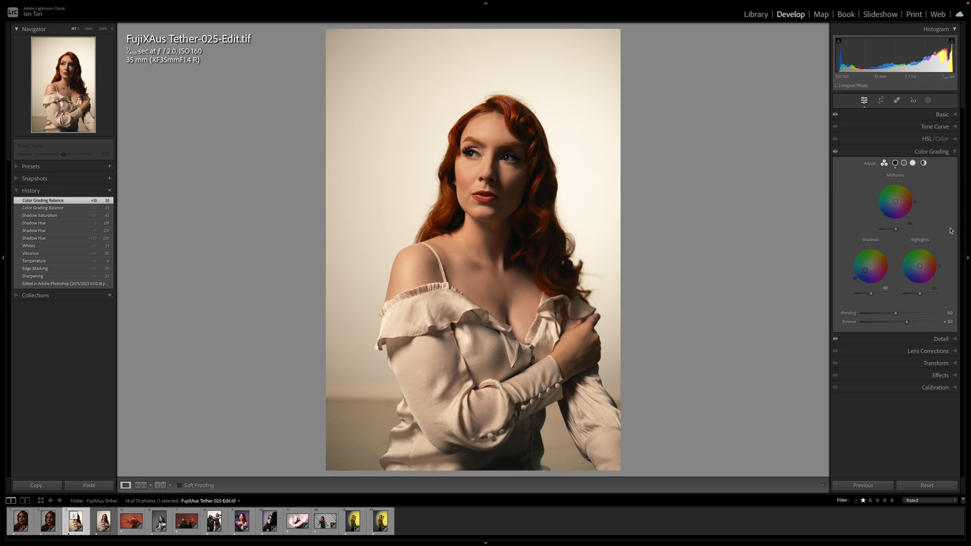
# Create a new brush mask with clarity 10 and sharpness 15
pyautogui.click(956, 116)
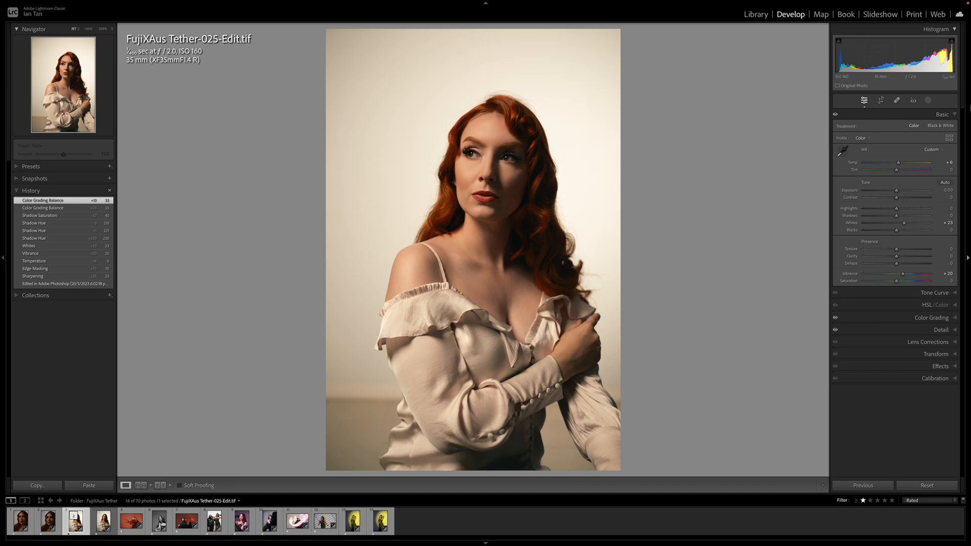
pyautogui.click(929, 101)
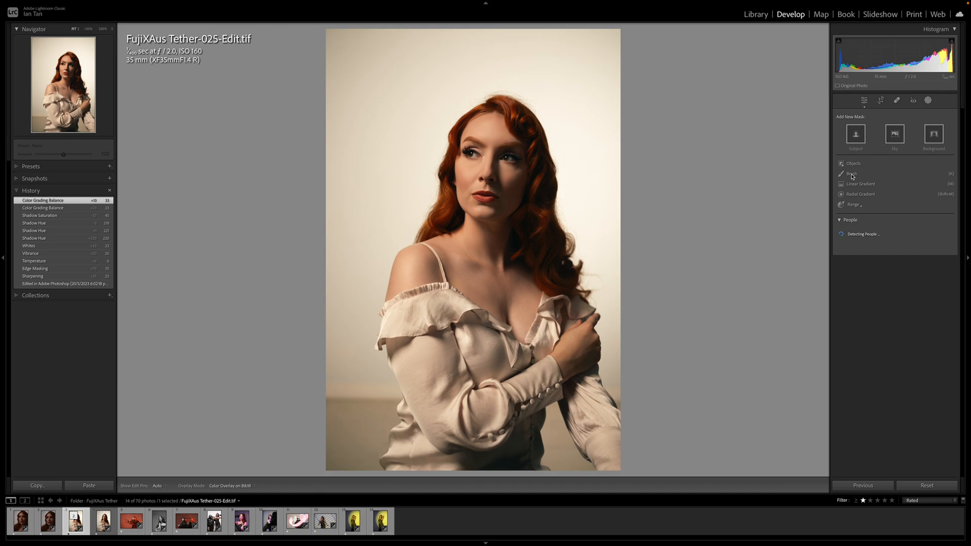
pyautogui.click(853, 175)
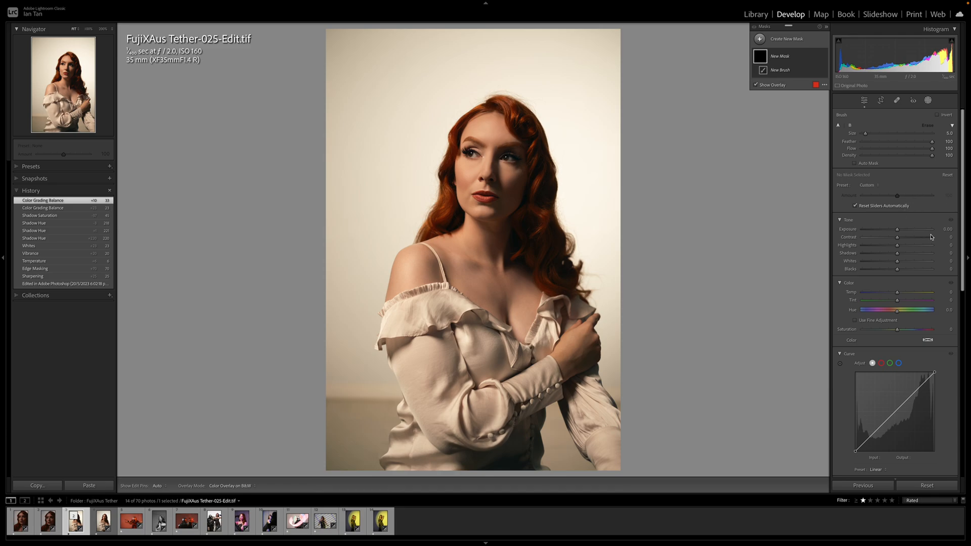
pyautogui.scroll(-5, 937, 255)
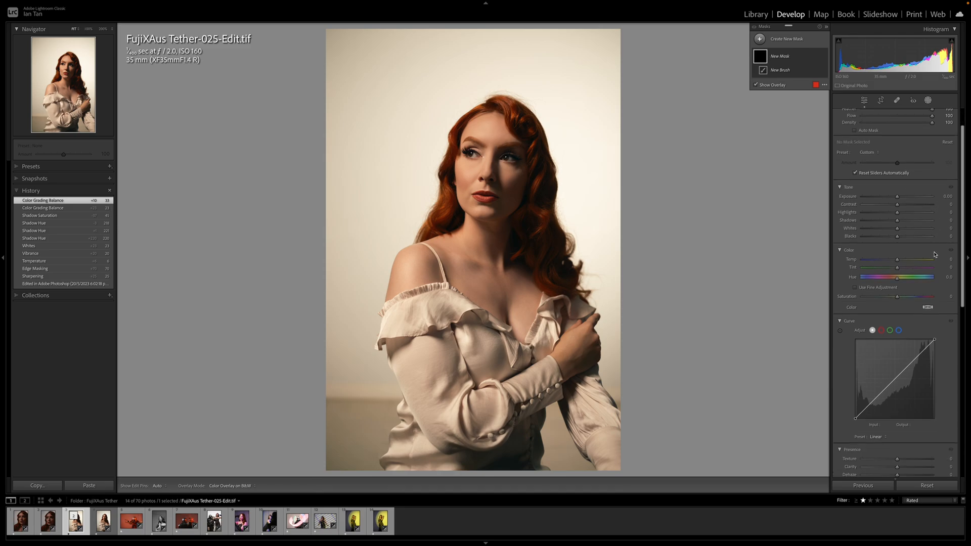
pyautogui.scroll(-2, 935, 255)
pyautogui.click(950, 290)
pyautogui.write('10')
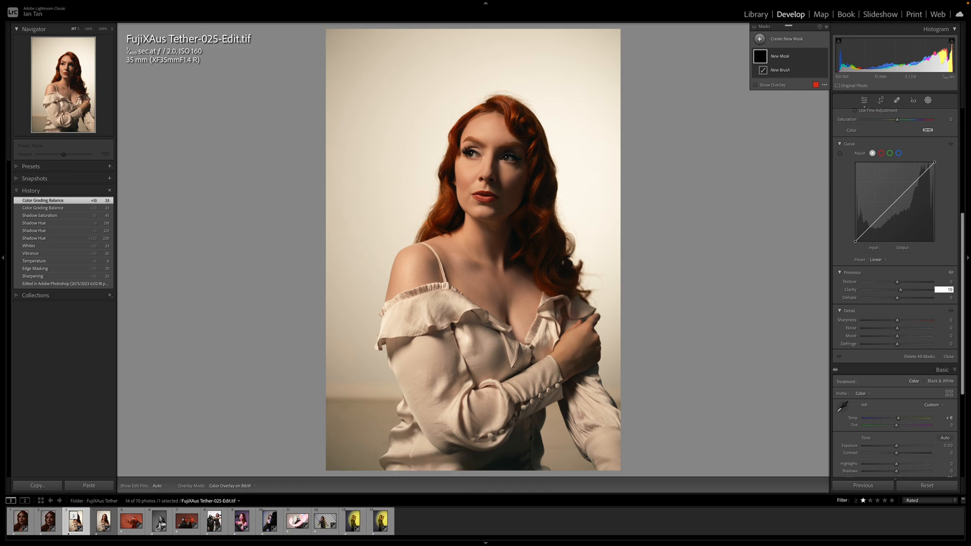
pyautogui.click(951, 320)
pyautogui.write('15')
pyautogui.press('Return')
# Paint the brush mask over the eyes and other facial features, the hair, and the blouse's shoulder ruffle
pyautogui.press('h')
pyautogui.moveTo(467, 153)
pyautogui.mouseDown()
pyautogui.moveTo(515, 157)
pyautogui.moveTo(507, 156)
pyautogui.moveTo(516, 181)
pyautogui.moveTo(489, 181)
pyautogui.moveTo(518, 179)
pyautogui.moveTo(489, 181)
pyautogui.mouseUp()
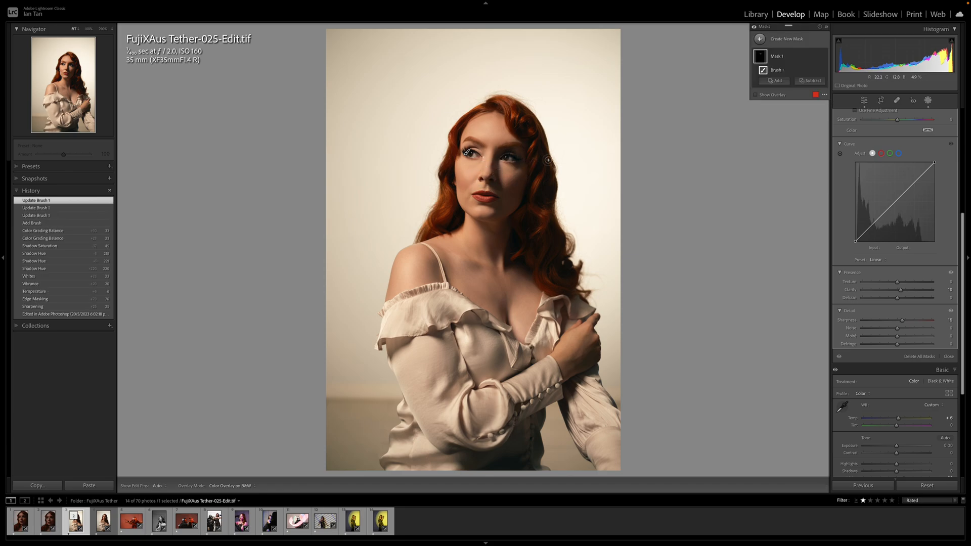
pyautogui.press('h')
pyautogui.moveTo(510, 111)
pyautogui.mouseDown()
pyautogui.moveTo(519, 131)
pyautogui.moveTo(532, 128)
pyautogui.moveTo(540, 178)
pyautogui.moveTo(543, 223)
pyautogui.moveTo(508, 258)
pyautogui.mouseUp()
pyautogui.moveTo(439, 206)
pyautogui.mouseDown()
pyautogui.moveTo(445, 167)
pyautogui.moveTo(475, 102)
pyautogui.mouseUp()
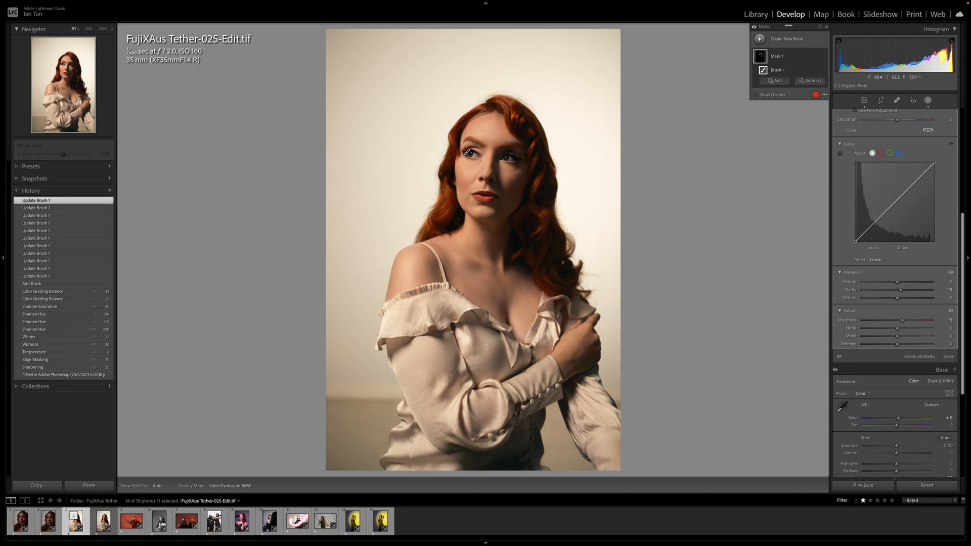
pyautogui.moveTo(397, 303); pyautogui.dragTo(468, 270)
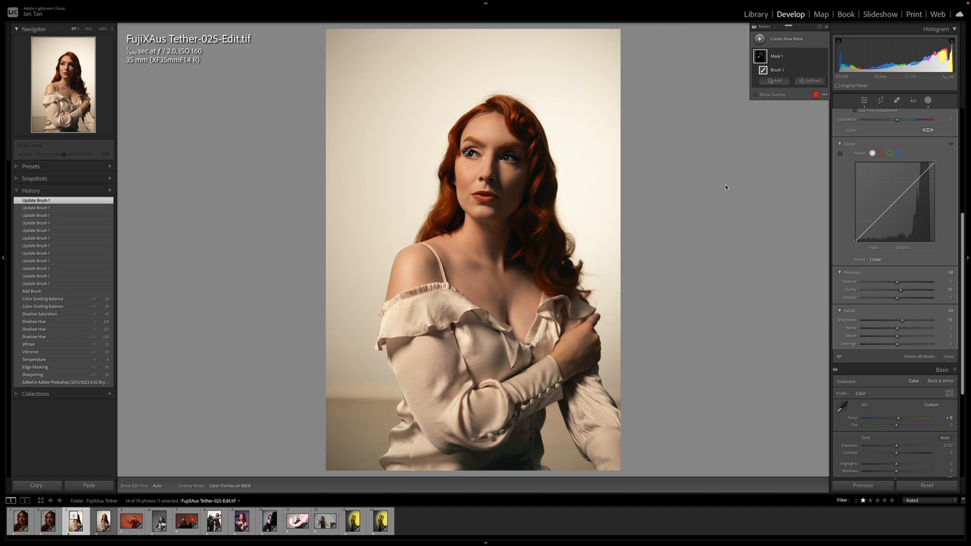
# Add a Select Background mask and lower its exposure to about -0.89
pyautogui.click(790, 42)
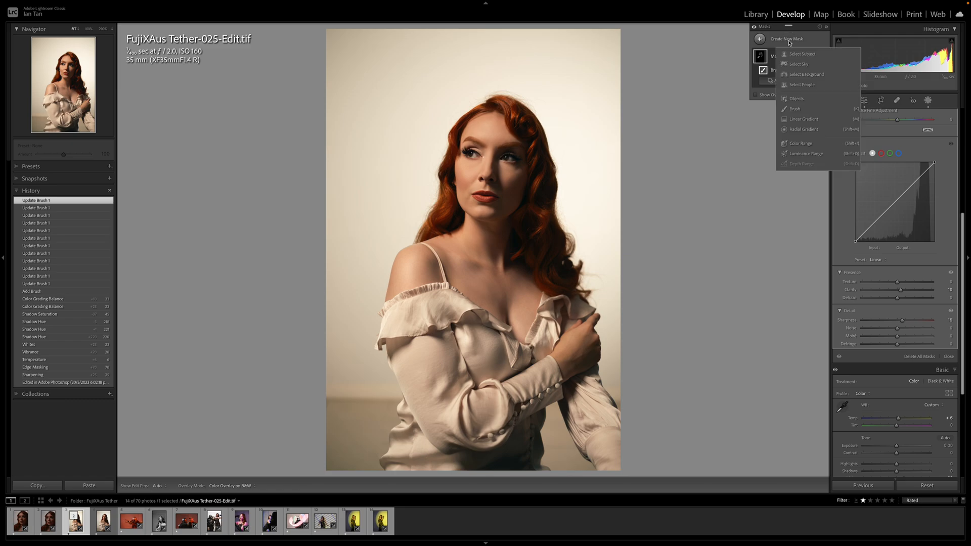
pyautogui.click(800, 75)
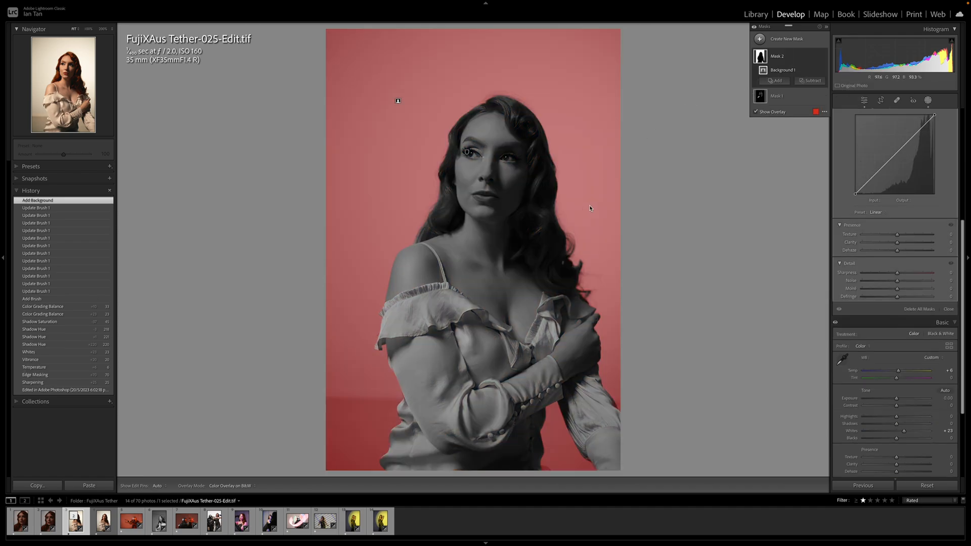
pyautogui.moveTo(966, 256); pyautogui.dragTo(967, 137)
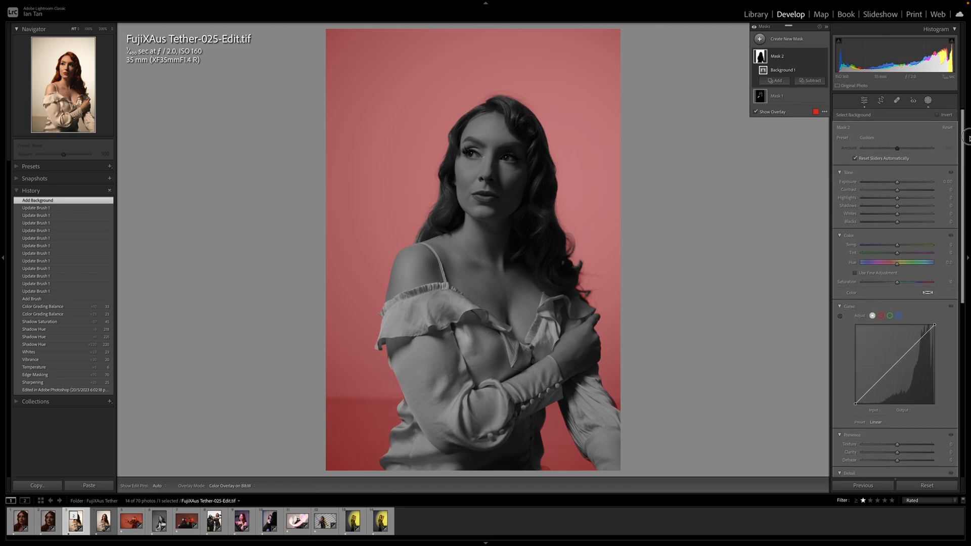
pyautogui.moveTo(898, 182); pyautogui.dragTo(890, 188)
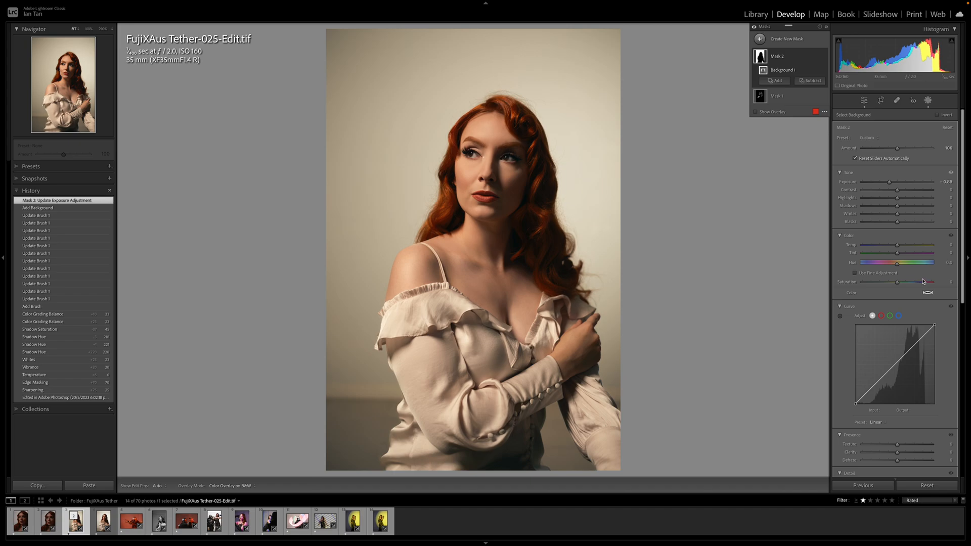
# Try small hue shifts on the background mask, reset the hue to 0, and leave masking
pyautogui.moveTo(898, 267)
pyautogui.mouseDown()
pyautogui.moveTo(933, 268)
pyautogui.moveTo(897, 267)
pyautogui.mouseUp()
pyautogui.click(893, 267)
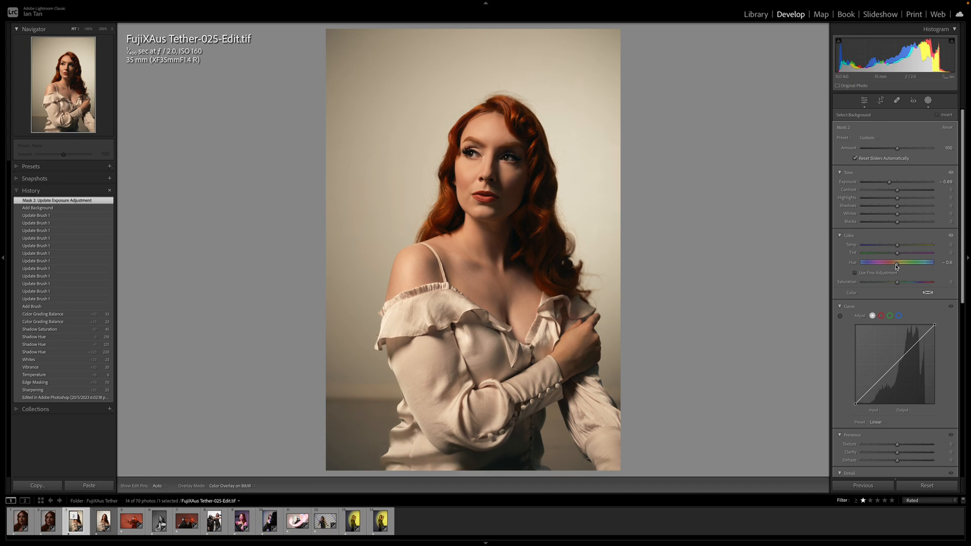
pyautogui.moveTo(897, 267); pyautogui.dragTo(894, 267)
pyautogui.moveTo(894, 267); pyautogui.dragTo(897, 267)
pyautogui.doubleClick(898, 266)
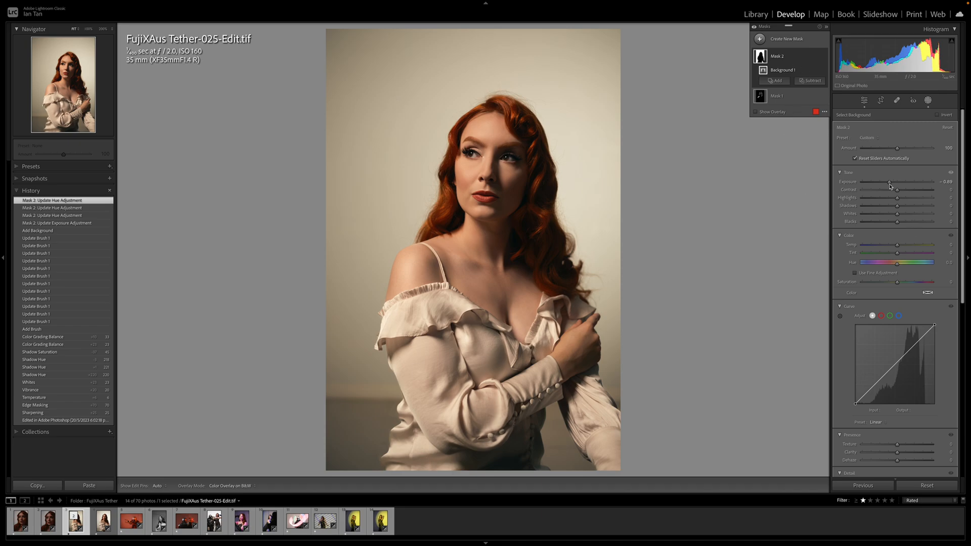
pyautogui.press('Escape')
pyautogui.press('Escape')
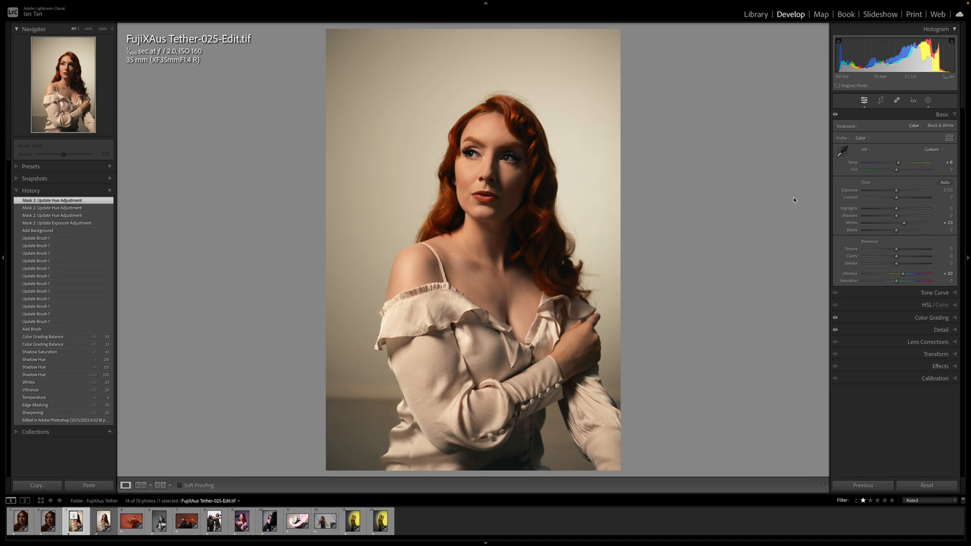
# Crop the portrait tighter at the original aspect ratio, trimming the empty background above and to the left of the woman
pyautogui.press('r')
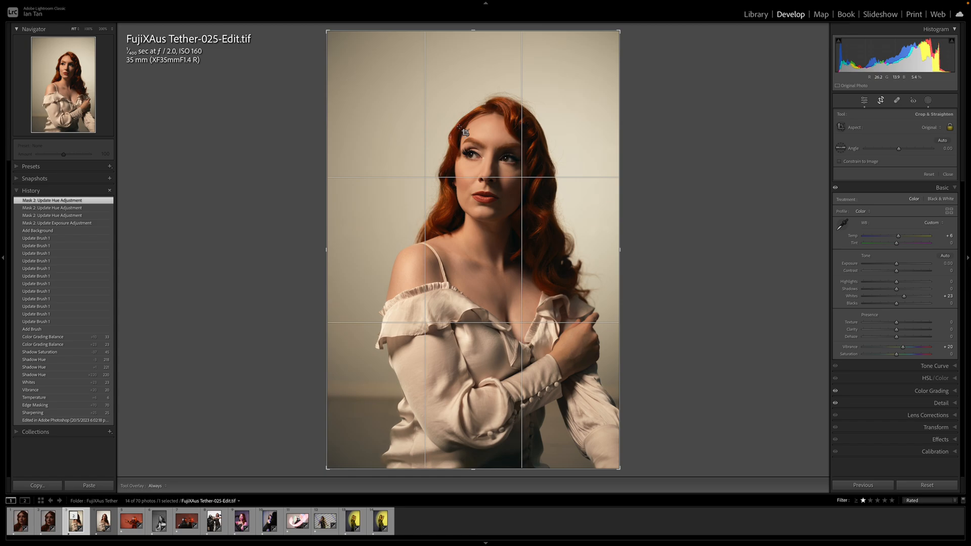
pyautogui.moveTo(328, 32); pyautogui.dragTo(340, 36)
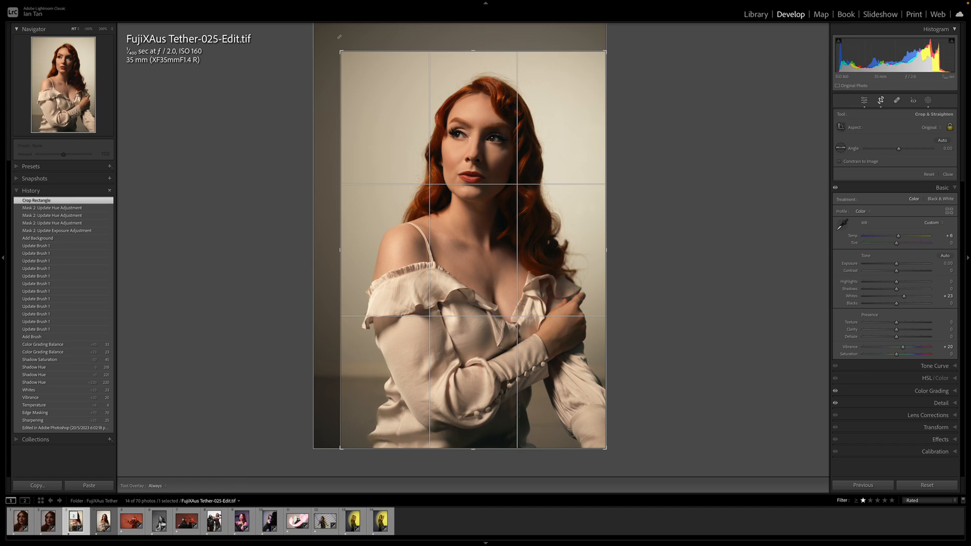
pyautogui.press('Return')
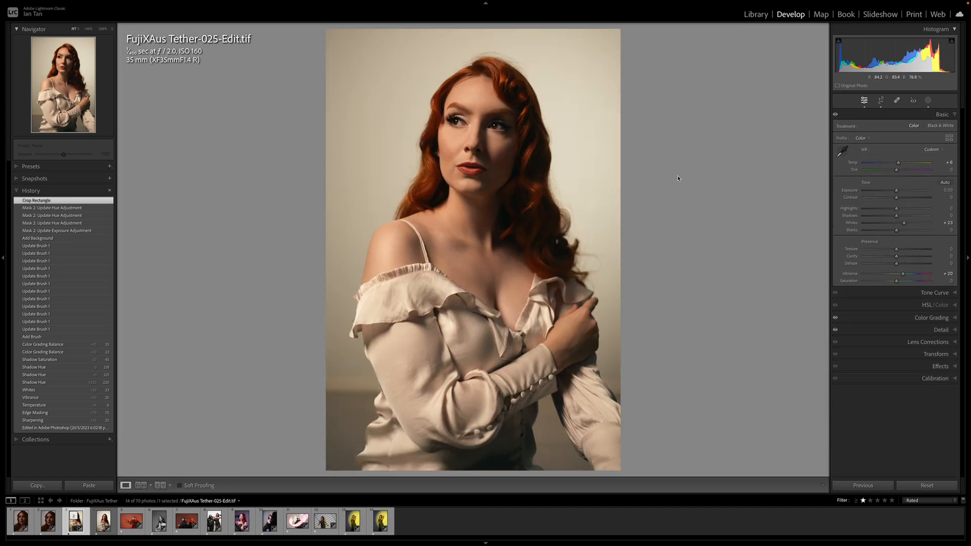
# Add a post-crop vignette with an amount of -12 to the portrait and raise its overall exposure to +0.10
pyautogui.click(957, 369)
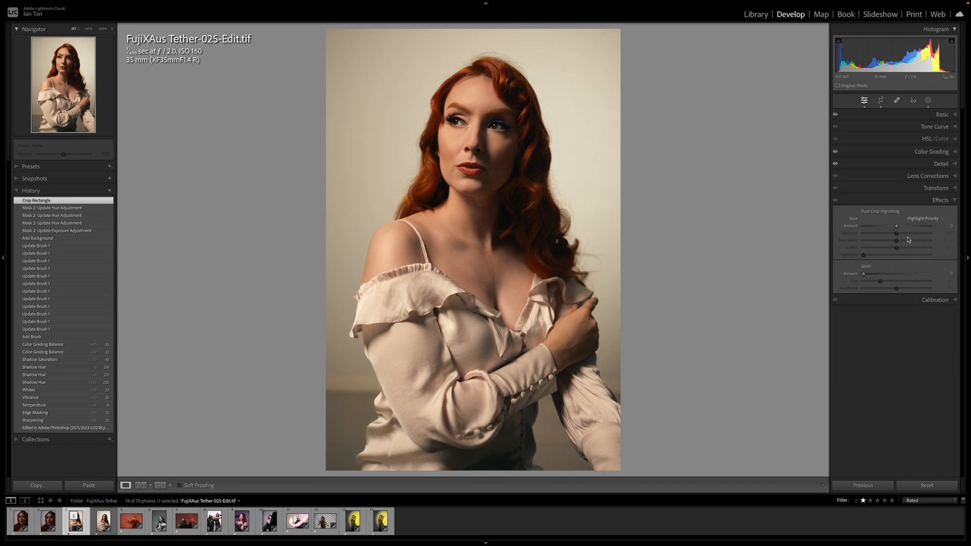
pyautogui.moveTo(897, 229); pyautogui.dragTo(893, 230)
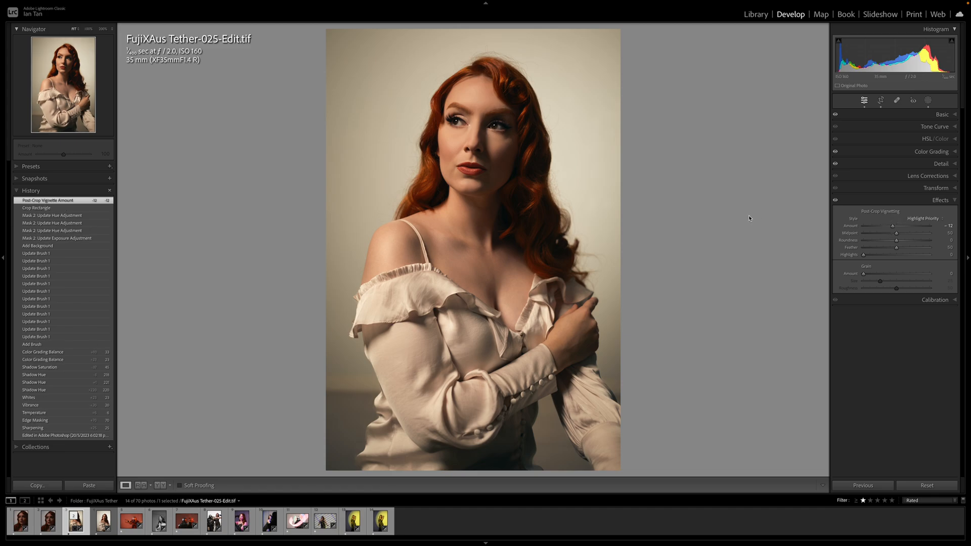
pyautogui.click(956, 116)
pyautogui.click(956, 116)
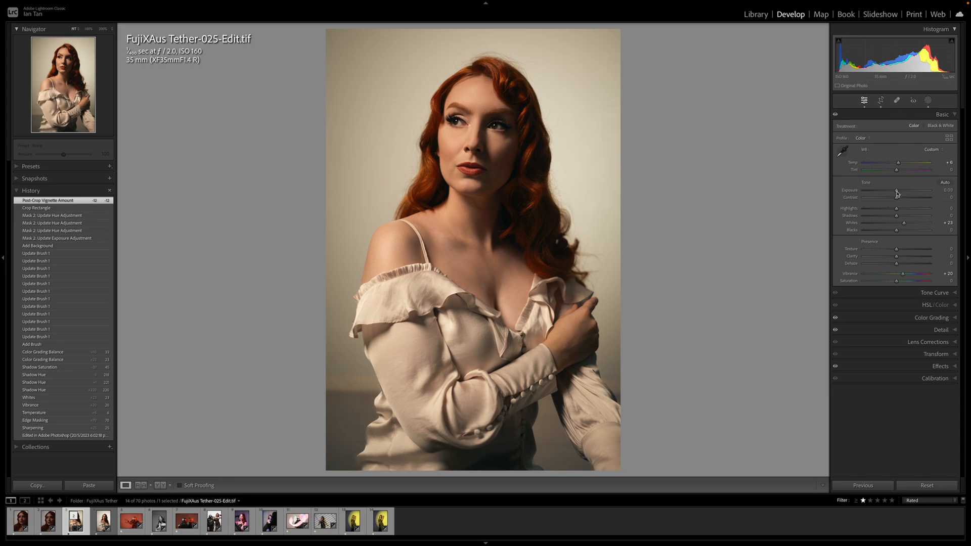
pyautogui.moveTo(898, 193); pyautogui.dragTo(899, 194)
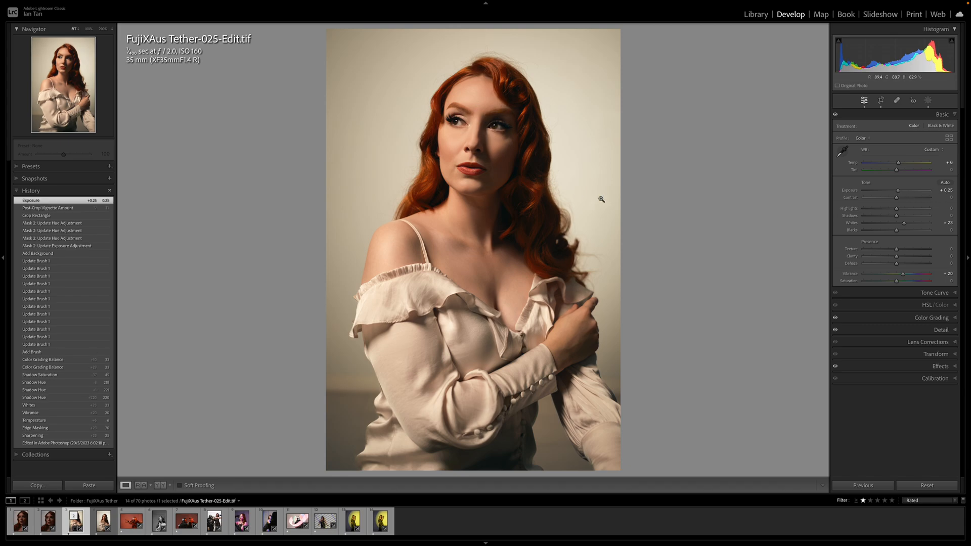
pyautogui.moveTo(899, 193); pyautogui.dragTo(898, 193)
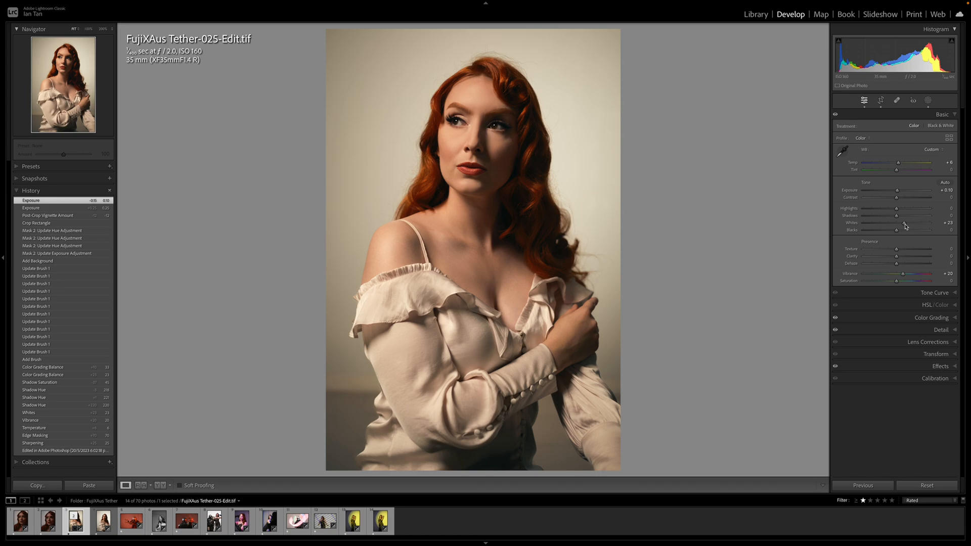
# Raise the portrait's whites to +35 and rate the photo three stars
pyautogui.moveTo(906, 226); pyautogui.dragTo(912, 228)
pyautogui.moveTo(911, 228); pyautogui.dragTo(909, 229)
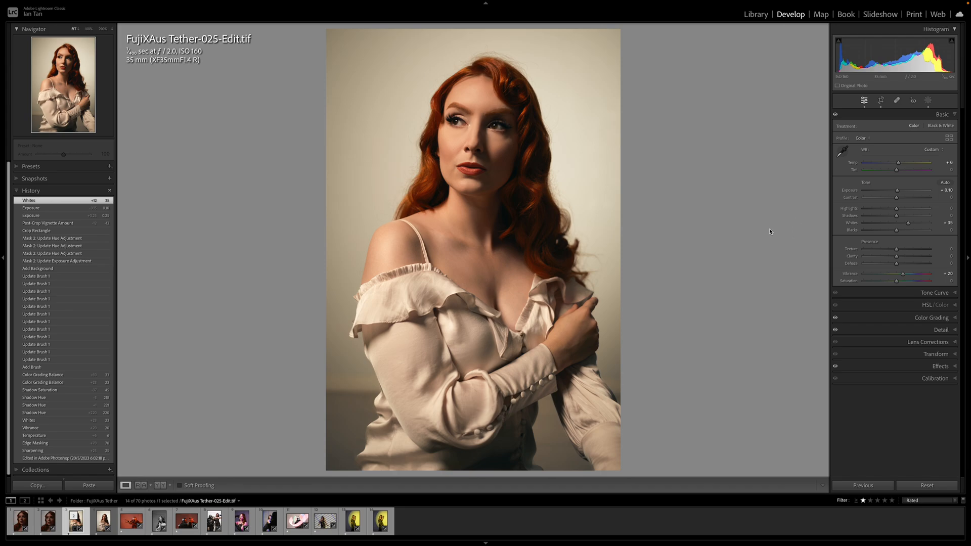
pyautogui.press('3')
# Open FujiXAus Tether-029.RAF, the photo of the helmeted figure, and apply the Camera BLEACH BYPASS profile
pyautogui.click(133, 525)
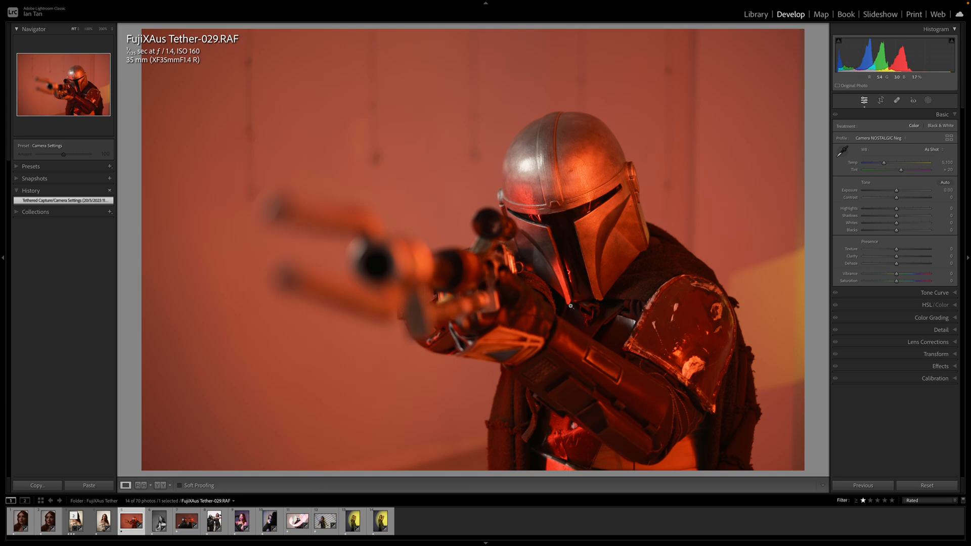
pyautogui.click(950, 139)
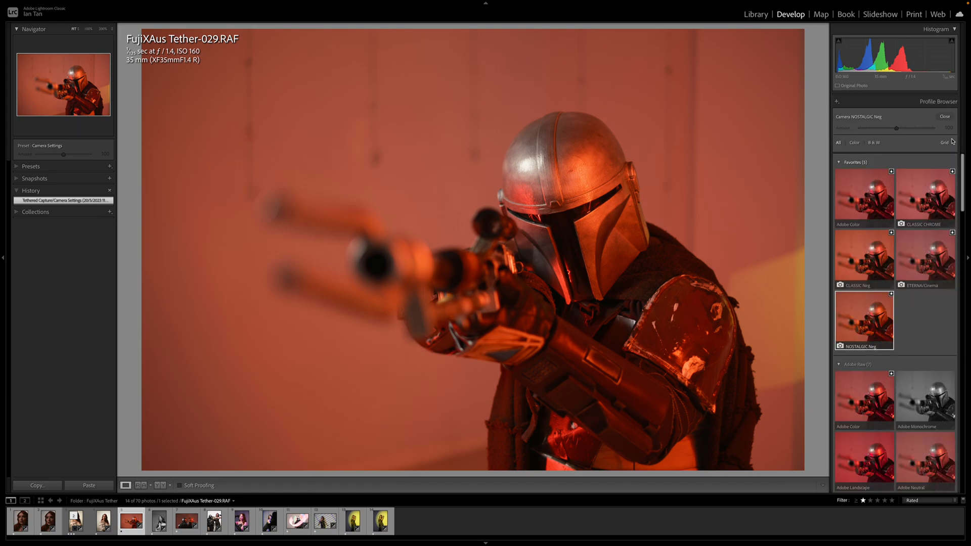
pyautogui.scroll(-3, 932, 217)
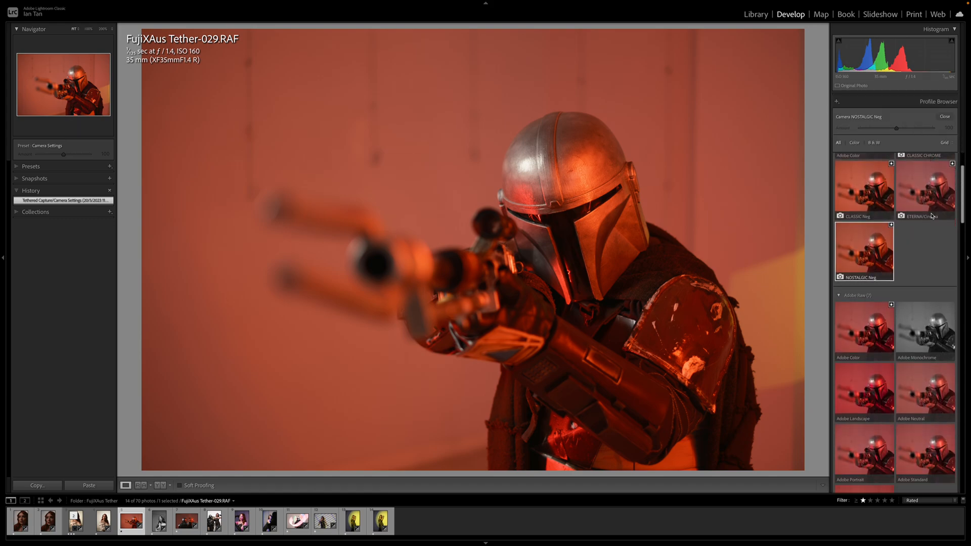
pyautogui.scroll(-8, 933, 219)
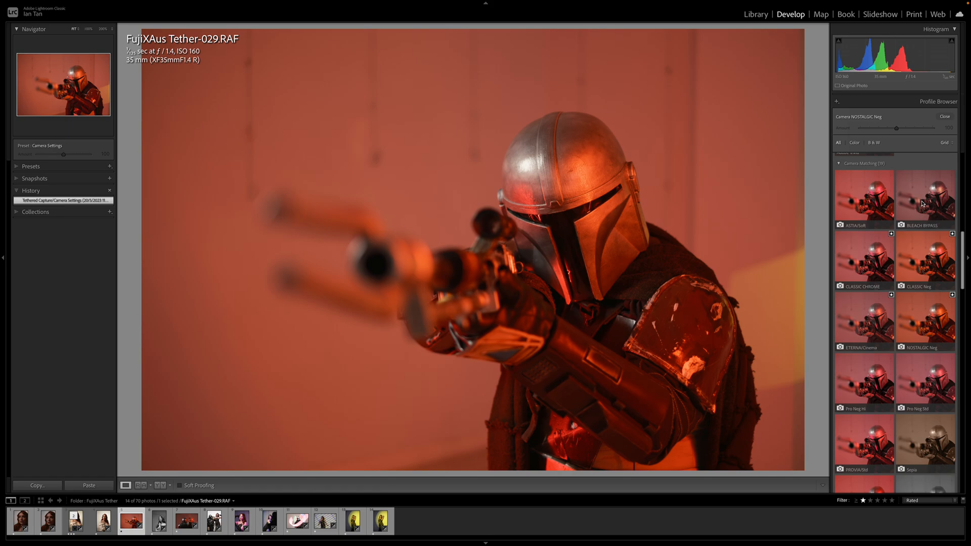
pyautogui.click(923, 204)
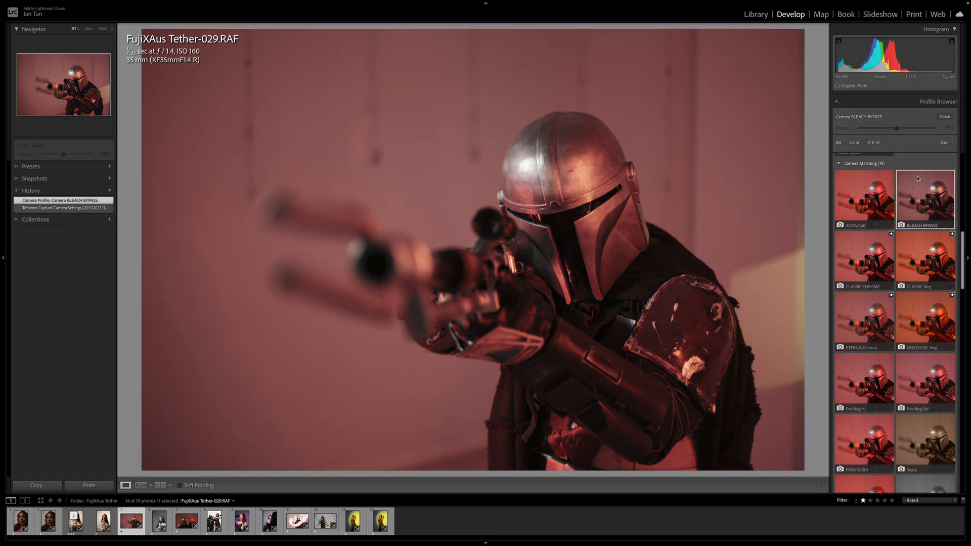
pyautogui.click(946, 118)
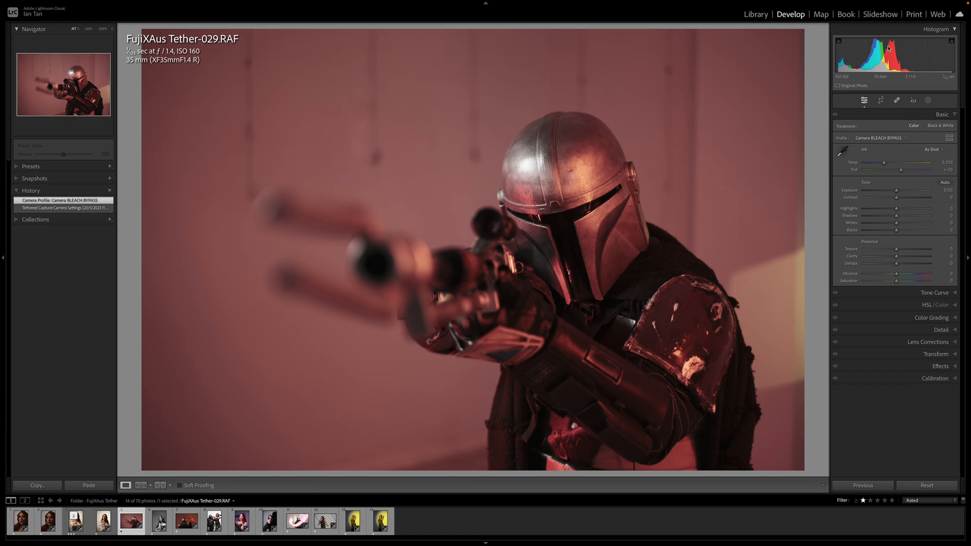
# Set exposure -0.90, contrast +29, highlights +77, shadows +15, whites +22 and blacks -12, and compare with the basic adjustments switched off
pyautogui.moveTo(897, 191); pyautogui.dragTo(893, 232)
pyautogui.moveTo(893, 190); pyautogui.dragTo(914, 211)
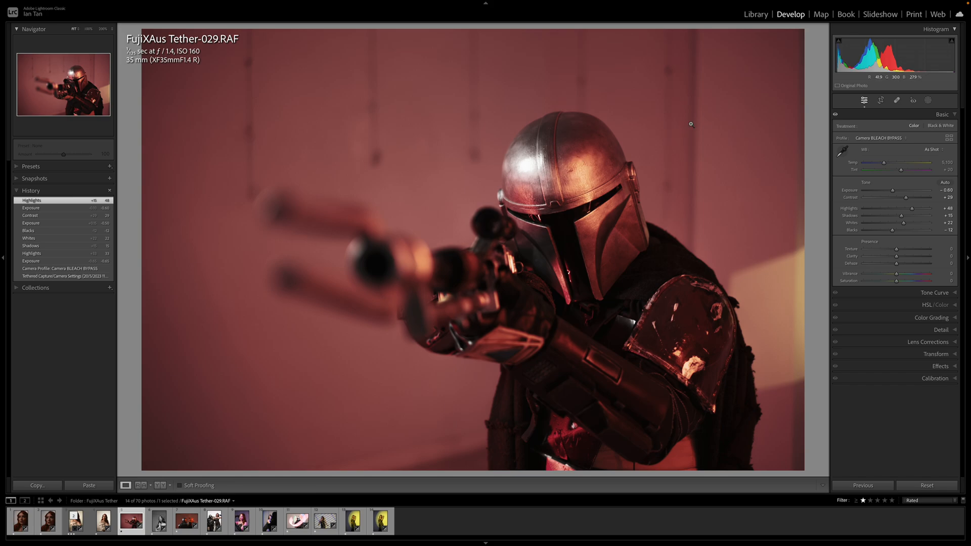
pyautogui.moveTo(893, 192); pyautogui.dragTo(891, 193)
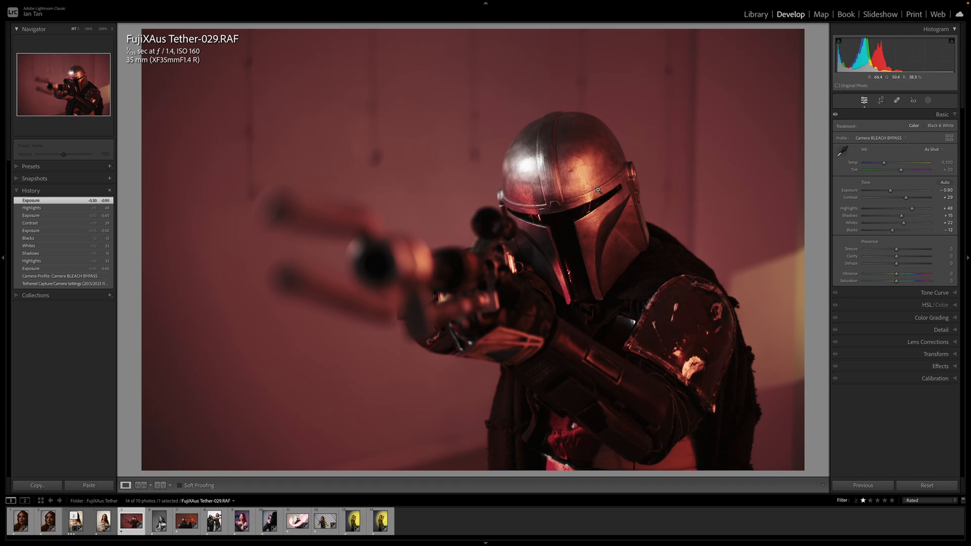
pyautogui.moveTo(914, 212); pyautogui.dragTo(925, 212)
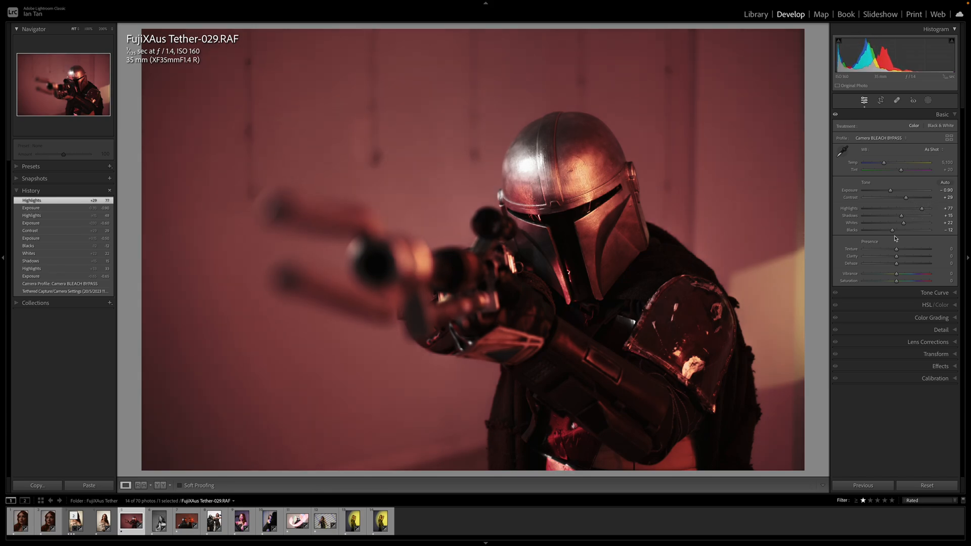
pyautogui.click(836, 115)
pyautogui.click(836, 115)
pyautogui.click(835, 114)
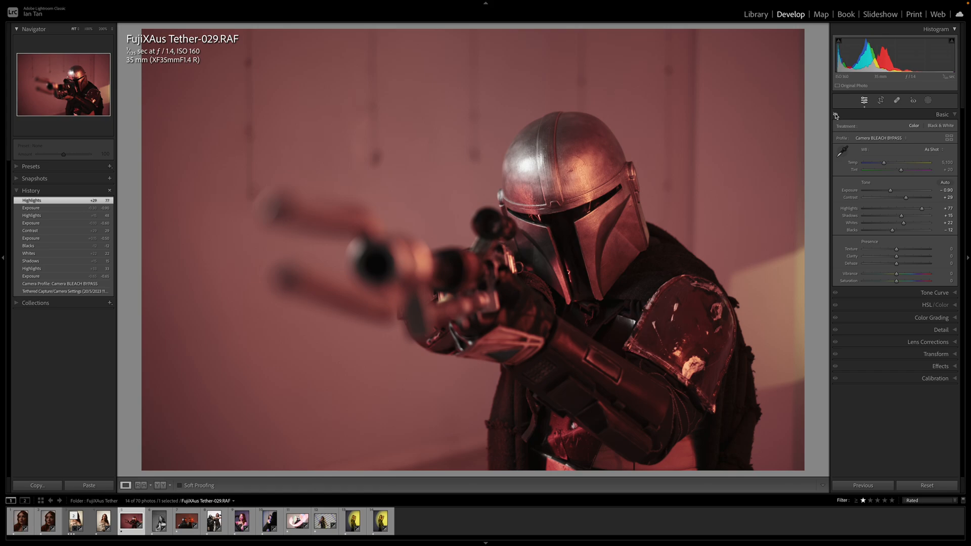
pyautogui.click(836, 114)
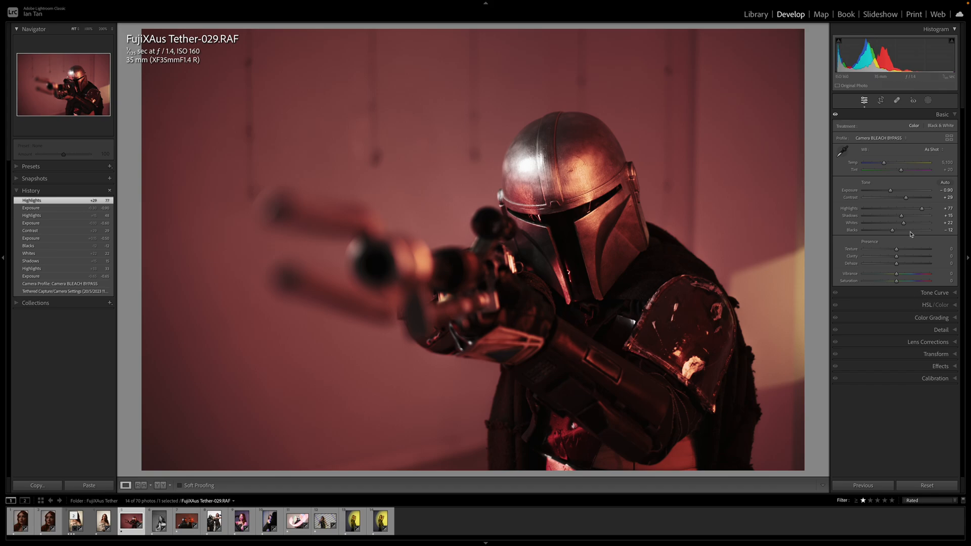
# Color grade the shadows teal with hue 198 and saturation 77, and give the highlights a light orange tint
pyautogui.click(956, 318)
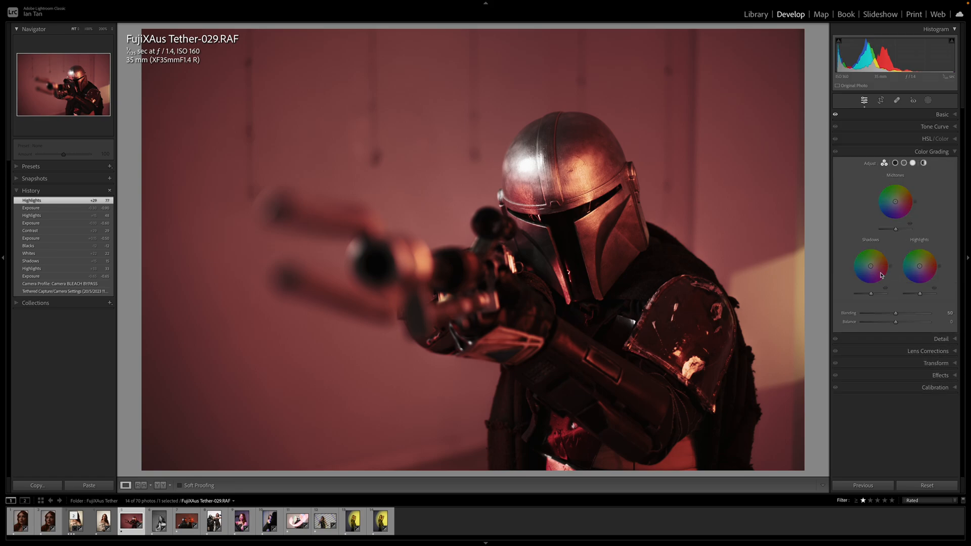
pyautogui.moveTo(872, 270); pyautogui.dragTo(860, 270)
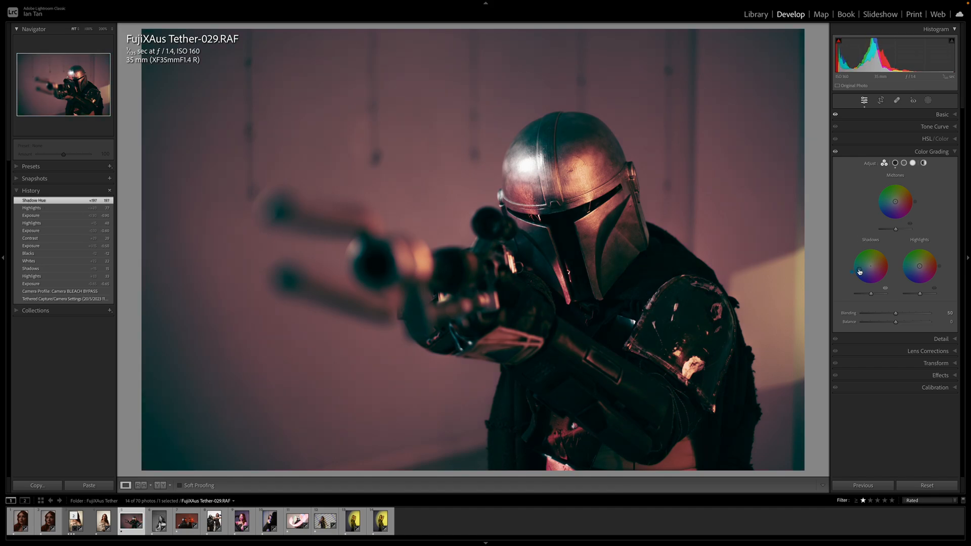
pyautogui.moveTo(924, 266); pyautogui.dragTo(936, 257)
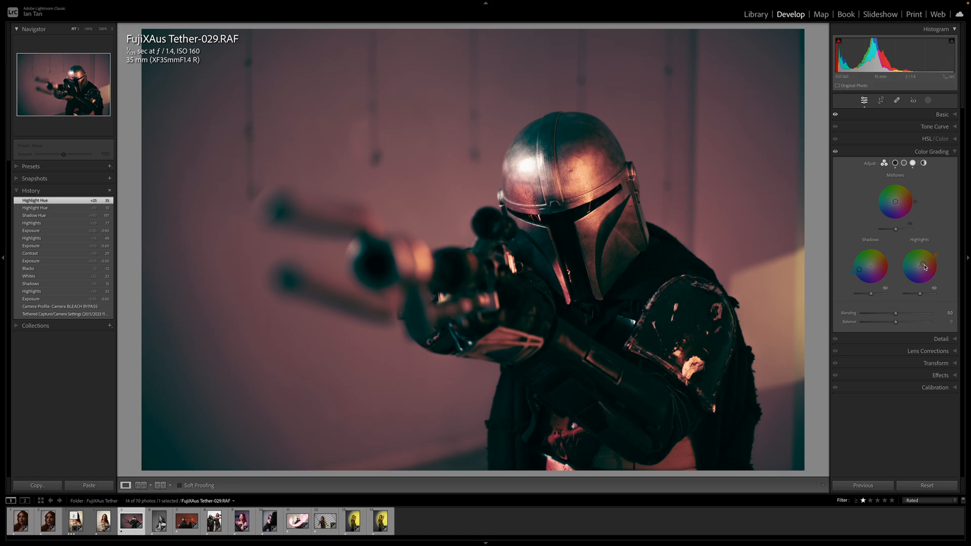
pyautogui.moveTo(853, 272); pyautogui.dragTo(860, 272)
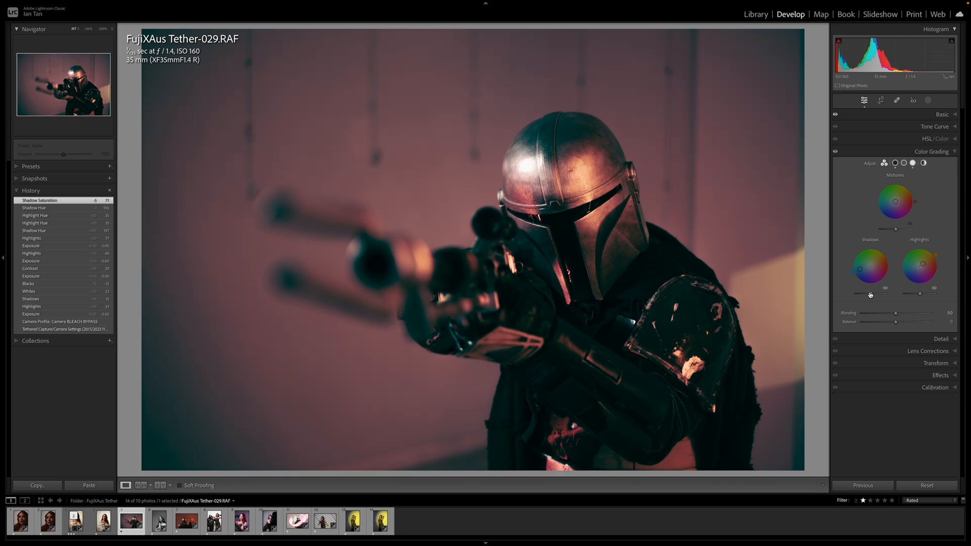
# Try brighter settings for the color grading shadows' luminance, settle on +24, and return to the three-way wheels
pyautogui.moveTo(871, 296)
pyautogui.mouseDown()
pyautogui.moveTo(881, 297)
pyautogui.moveTo(853, 294)
pyautogui.moveTo(876, 296)
pyautogui.mouseUp()
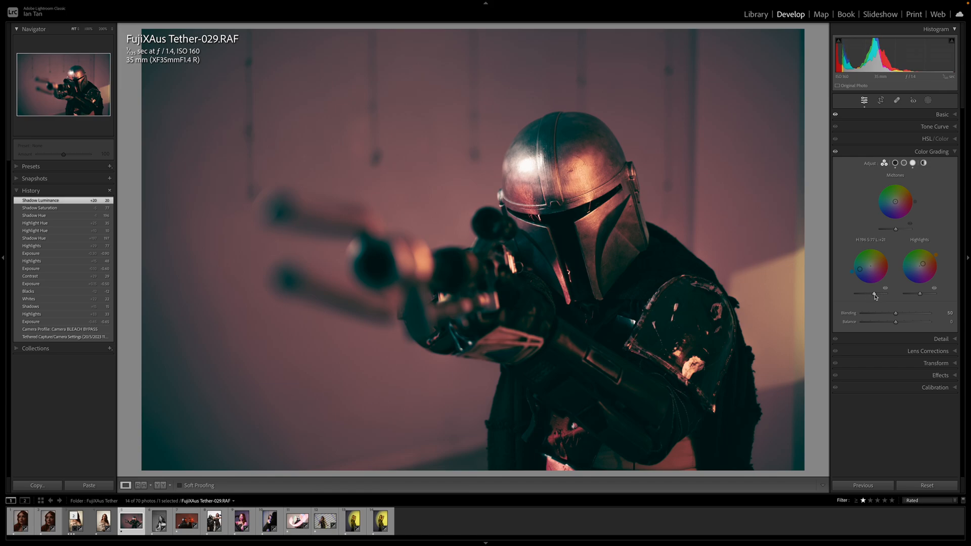
pyautogui.click(871, 242)
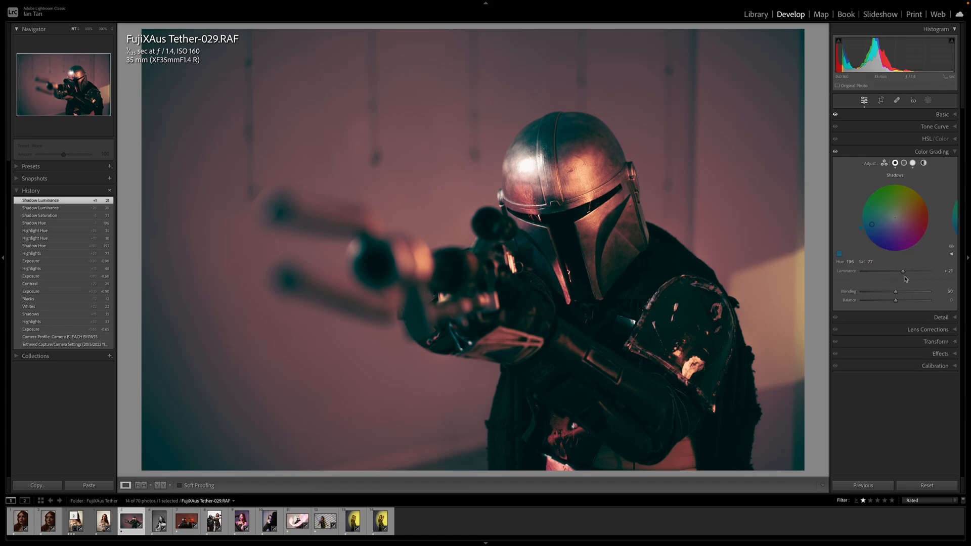
pyautogui.click(904, 272)
pyautogui.moveTo(903, 272); pyautogui.dragTo(918, 272)
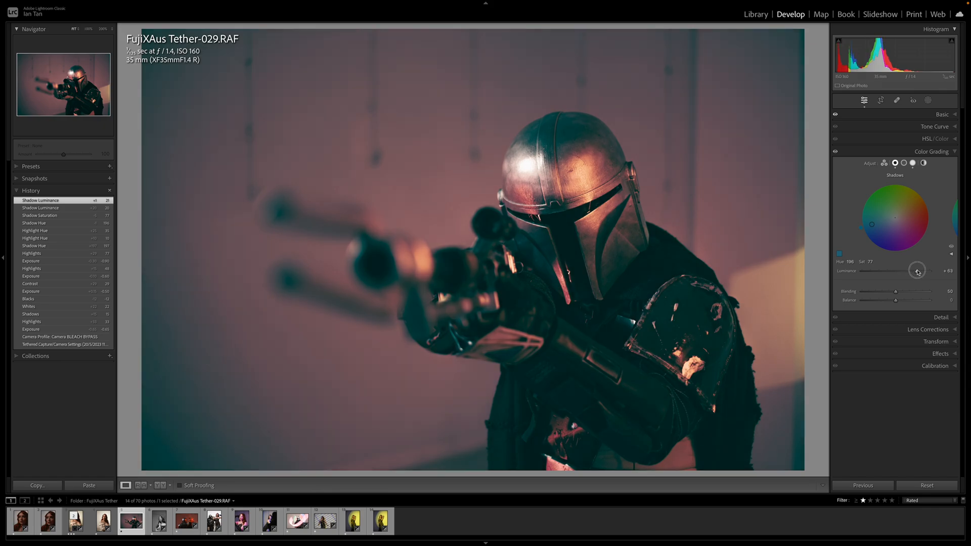
pyautogui.moveTo(918, 272); pyautogui.dragTo(903, 272)
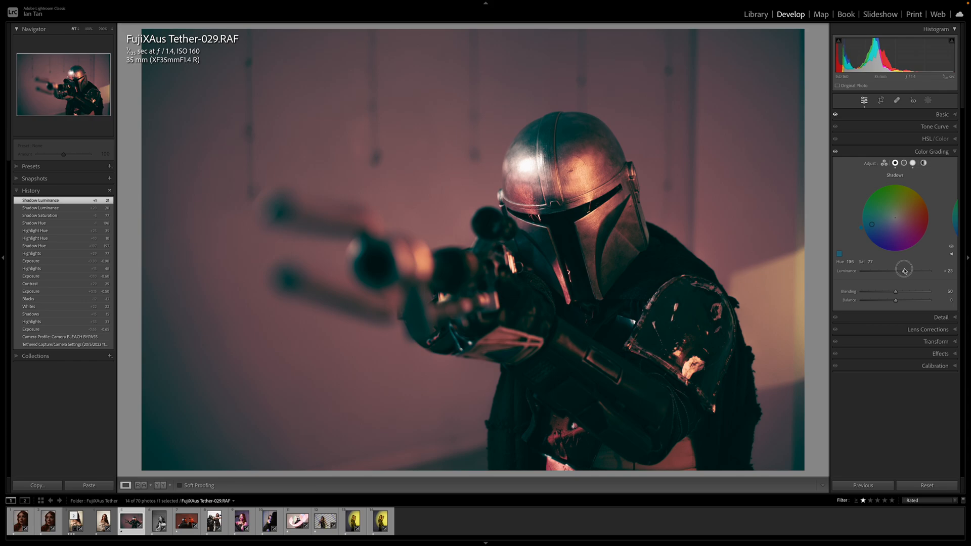
pyautogui.moveTo(905, 271); pyautogui.dragTo(905, 271)
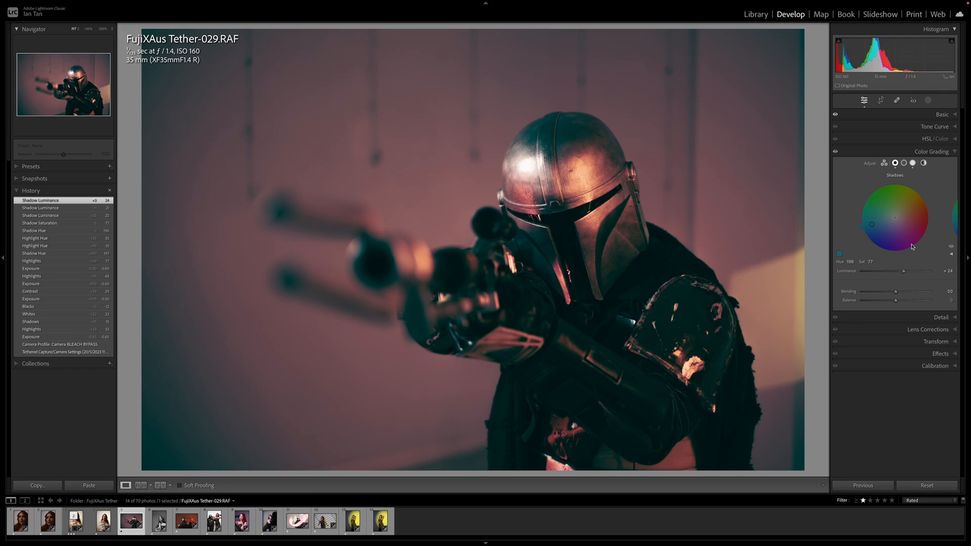
pyautogui.click(884, 164)
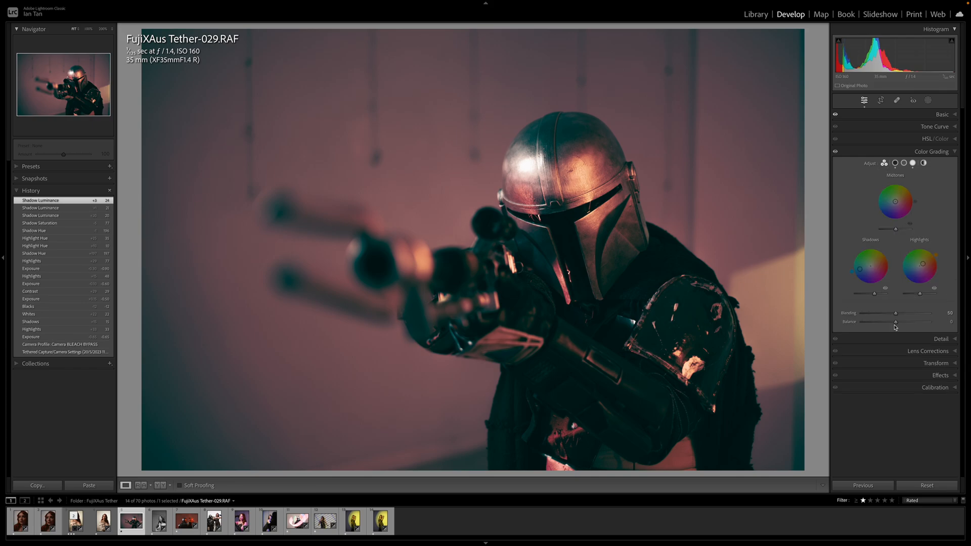
# Set the color grading balance to +8, try other highlight hues, and reset the highlight tint to neutral
pyautogui.moveTo(897, 324)
pyautogui.mouseDown()
pyautogui.moveTo(910, 325)
pyautogui.moveTo(900, 324)
pyautogui.mouseUp()
pyautogui.moveTo(936, 256); pyautogui.dragTo(937, 255)
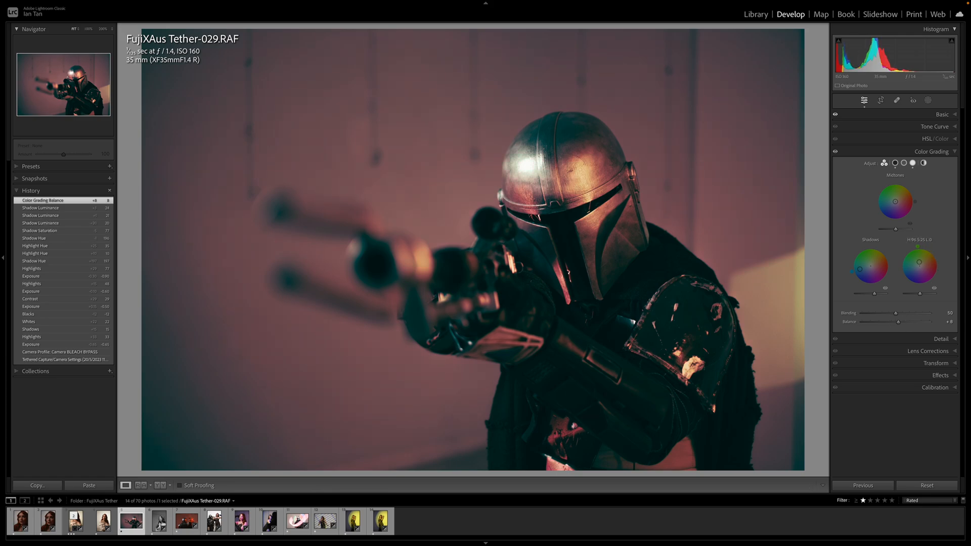
pyautogui.moveTo(939, 272); pyautogui.dragTo(925, 247)
pyautogui.moveTo(931, 249); pyautogui.dragTo(932, 252)
pyautogui.doubleClick(923, 265)
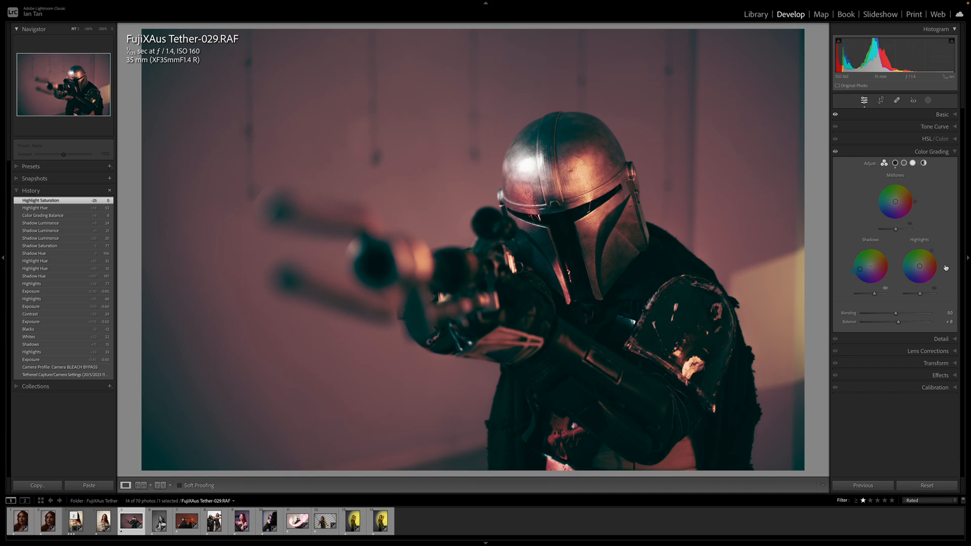
# Try global clarity at +100 and return it to 0
pyautogui.click(954, 115)
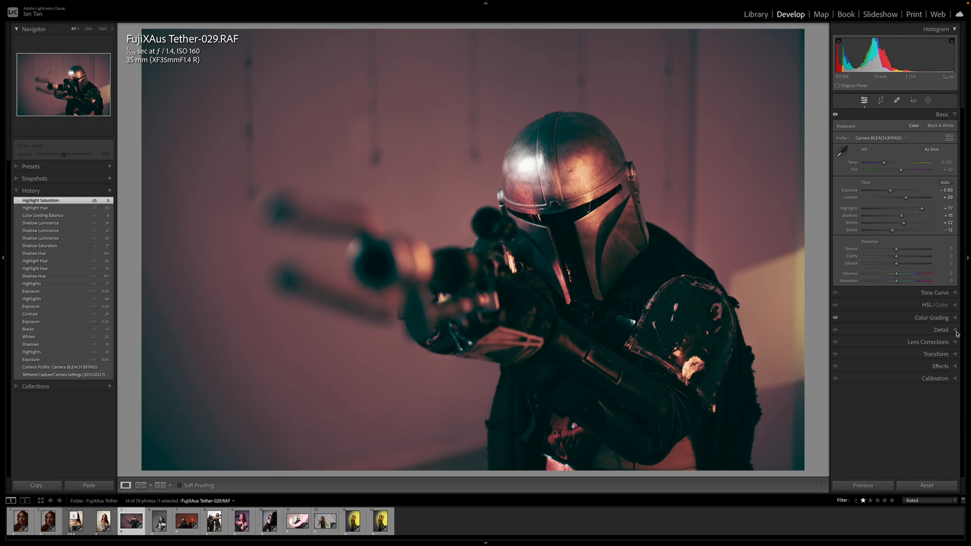
pyautogui.moveTo(897, 260); pyautogui.dragTo(945, 264)
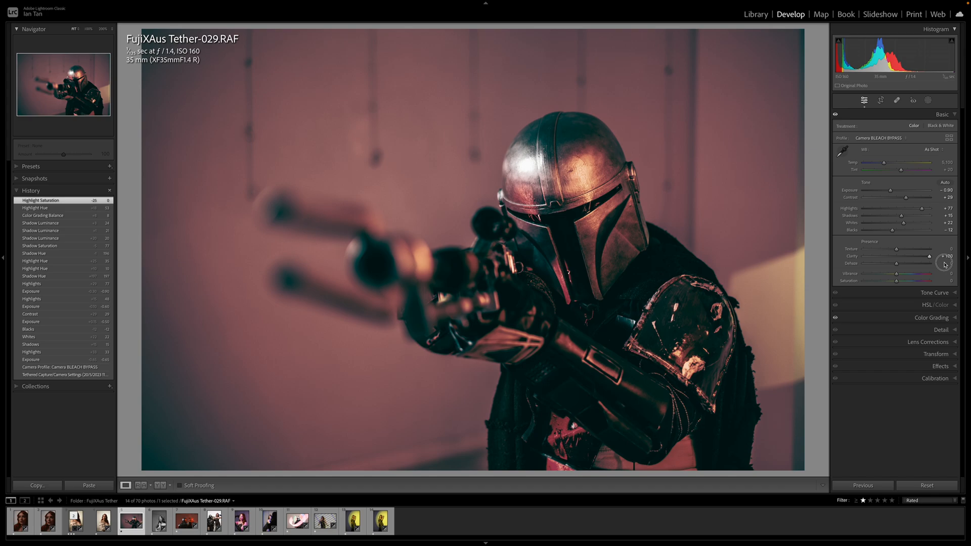
pyautogui.moveTo(945, 264); pyautogui.dragTo(897, 259)
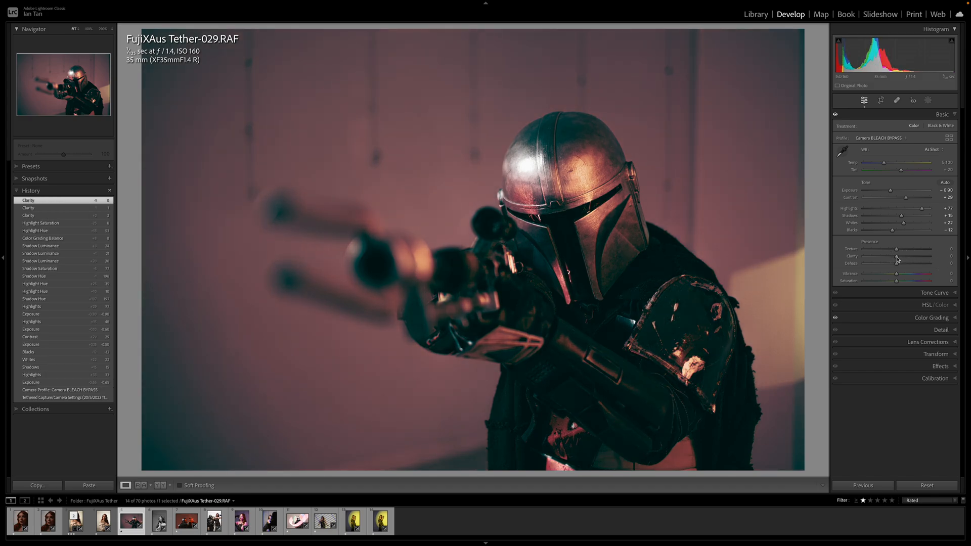
# Start a new brush mask with clarity set to 20 and sharpness to 11
pyautogui.click(928, 100)
pyautogui.click(852, 177)
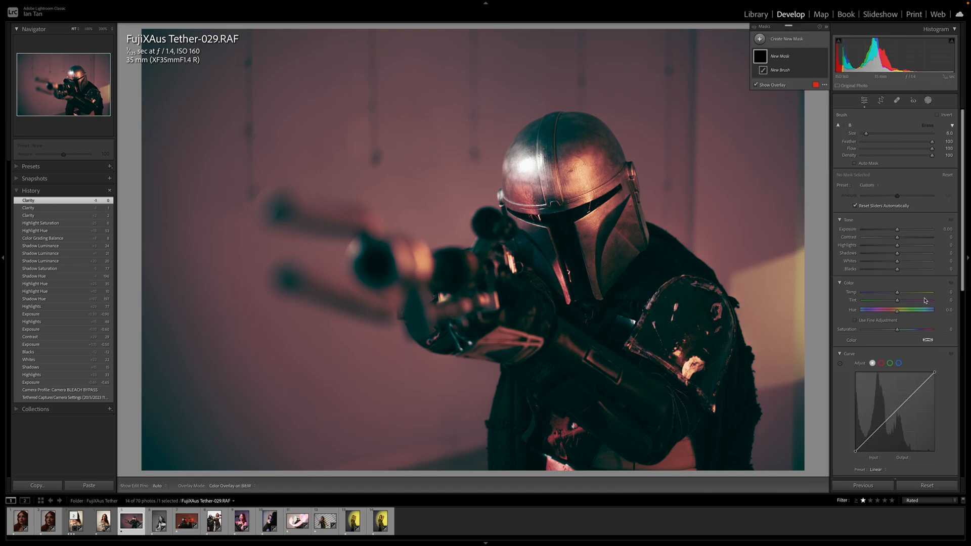
pyautogui.scroll(-5, 910, 349)
pyautogui.moveTo(898, 345); pyautogui.dragTo(901, 377)
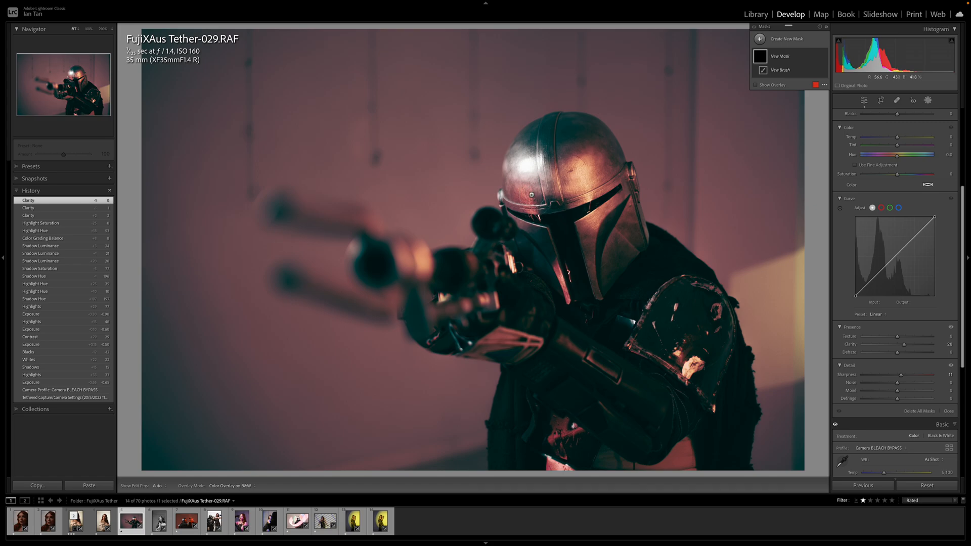
# Paint the brush mask over the helmet's dome, side and faceplate, toggling the mask pins while brushing
pyautogui.click(562, 202)
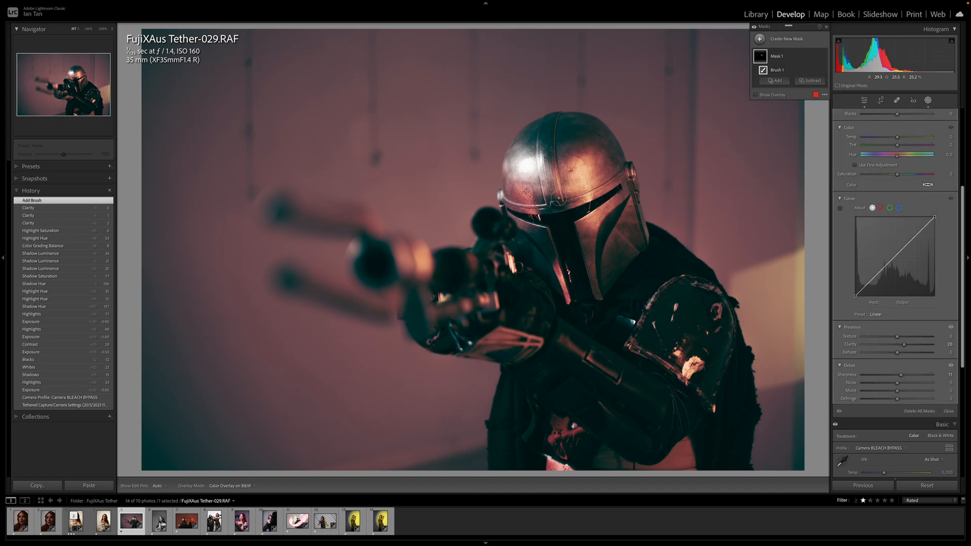
pyautogui.click(556, 142)
pyautogui.moveTo(529, 170)
pyautogui.mouseDown()
pyautogui.moveTo(564, 207)
pyautogui.moveTo(525, 190)
pyautogui.mouseUp()
pyautogui.press('h')
pyautogui.press('h')
pyautogui.moveTo(621, 169)
pyautogui.mouseDown()
pyautogui.moveTo(569, 242)
pyautogui.moveTo(572, 263)
pyautogui.mouseUp()
pyautogui.moveTo(565, 297); pyautogui.dragTo(554, 243)
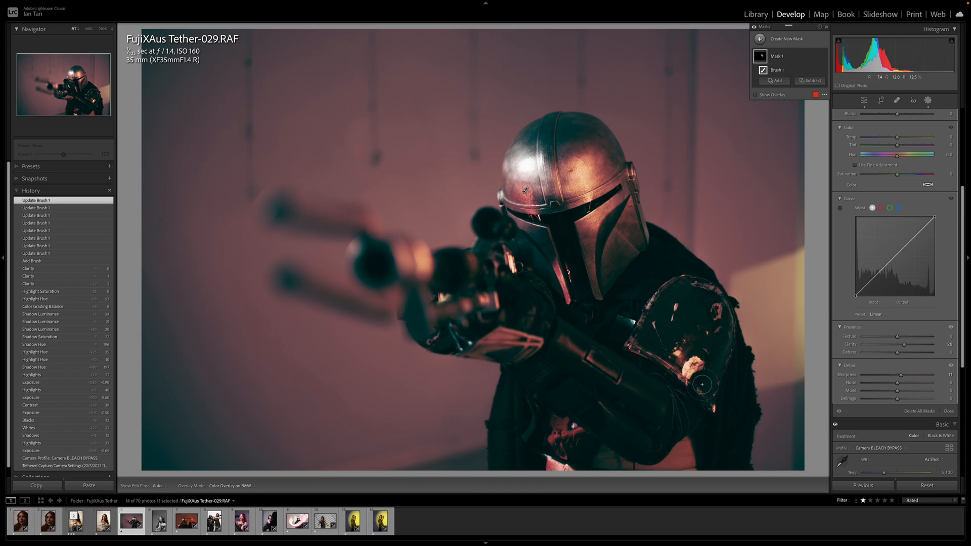
# Try extending the brush mask over the shoulder armour and undo that stroke
pyautogui.press('h')
pyautogui.moveTo(710, 297)
pyautogui.mouseDown()
pyautogui.moveTo(715, 304)
pyautogui.moveTo(667, 337)
pyautogui.moveTo(703, 367)
pyautogui.mouseUp()
pyautogui.press('h')
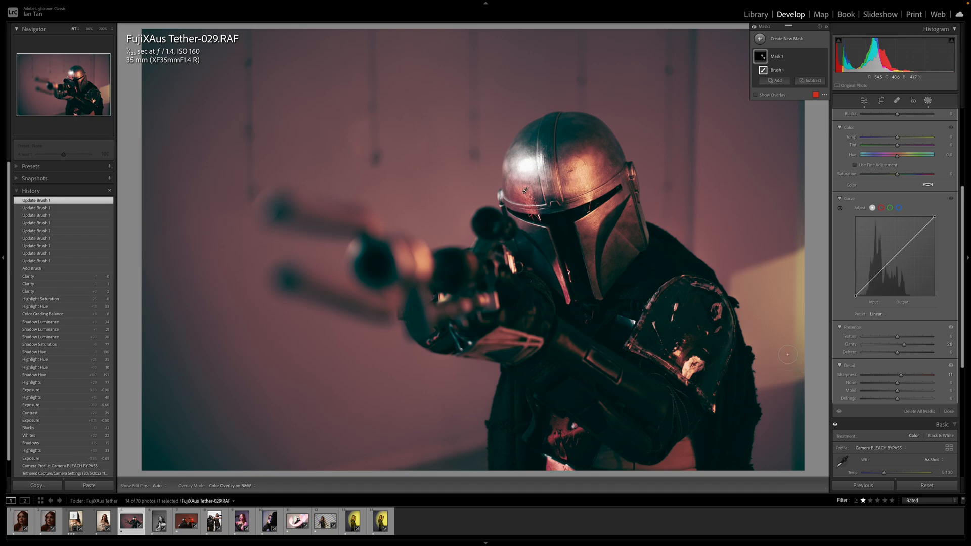
pyautogui.hotkey('ctrl', 'z')
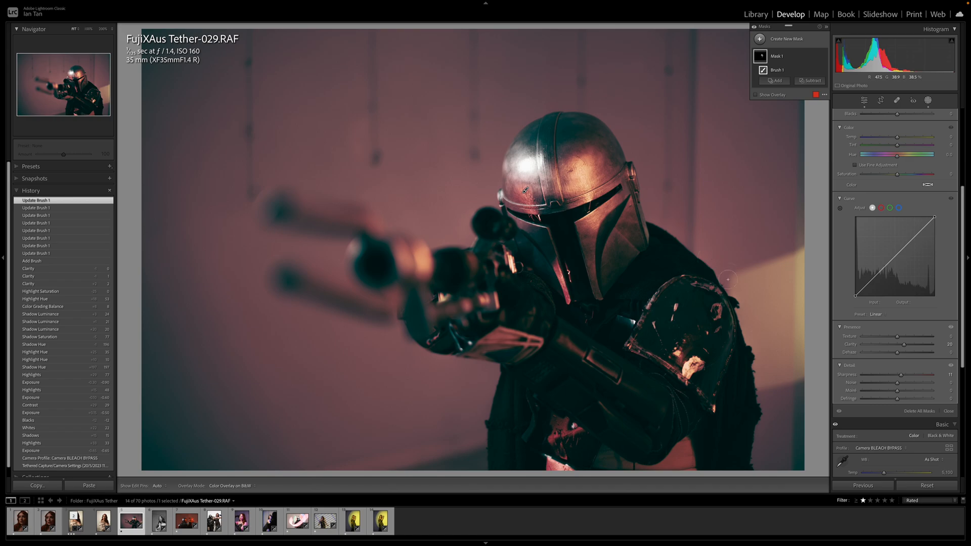
# Leave masking and compare the photo with the Basic adjustments switched off and on
pyautogui.press('Escape')
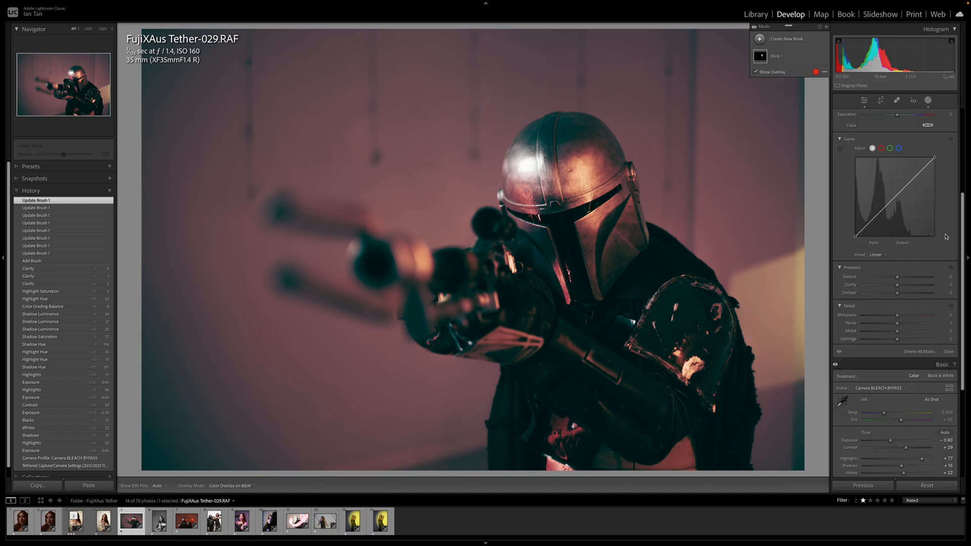
pyautogui.press('Escape')
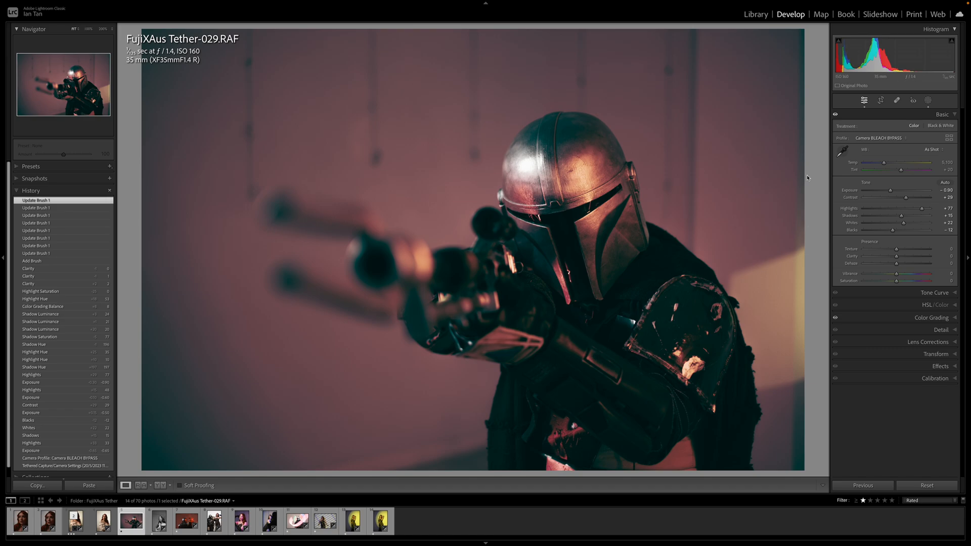
pyautogui.click(835, 115)
pyautogui.click(836, 116)
# Try the HSL red saturation at +22 and reset it to 0
pyautogui.click(956, 306)
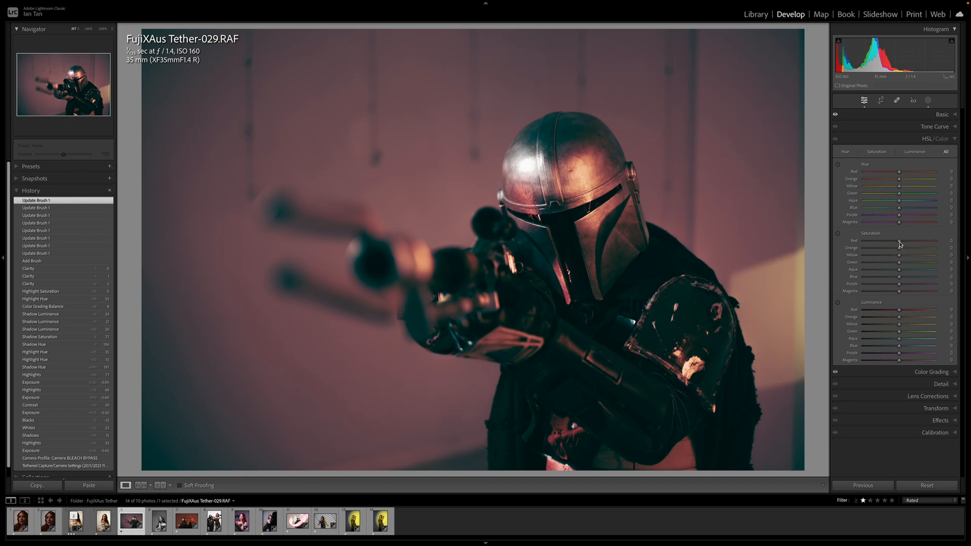
pyautogui.moveTo(900, 245); pyautogui.dragTo(908, 245)
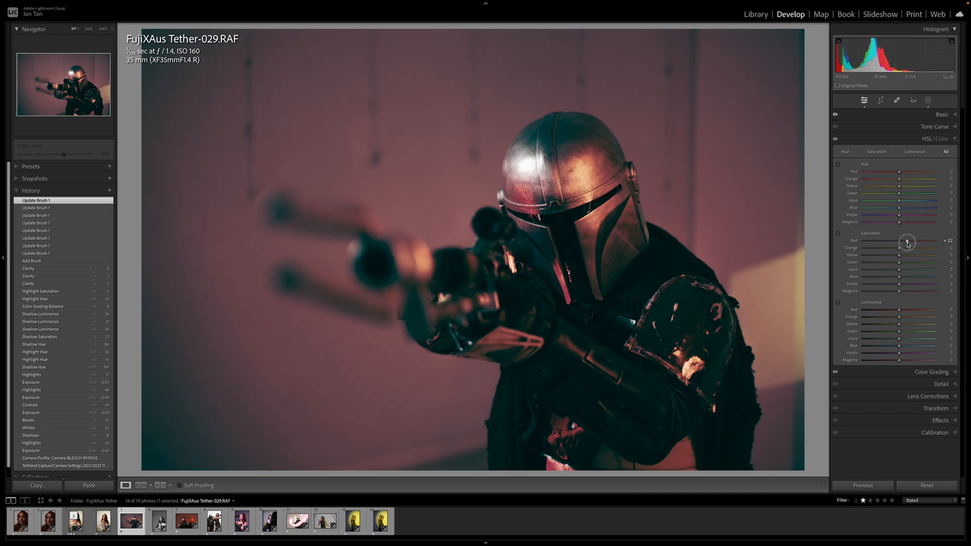
pyautogui.doubleClick(908, 245)
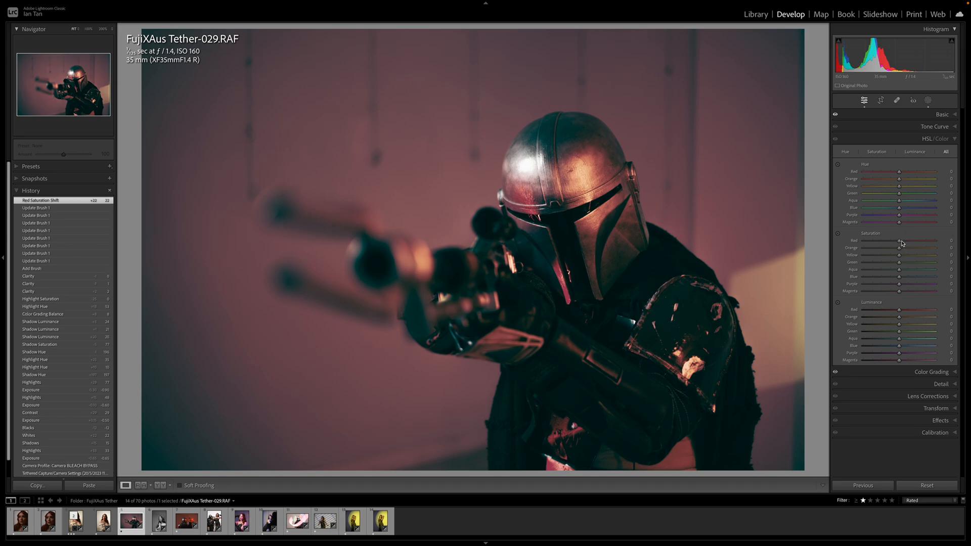
# Use the targeted saturation adjustment on the helmet to set red to +15 and orange to +23
pyautogui.click(838, 235)
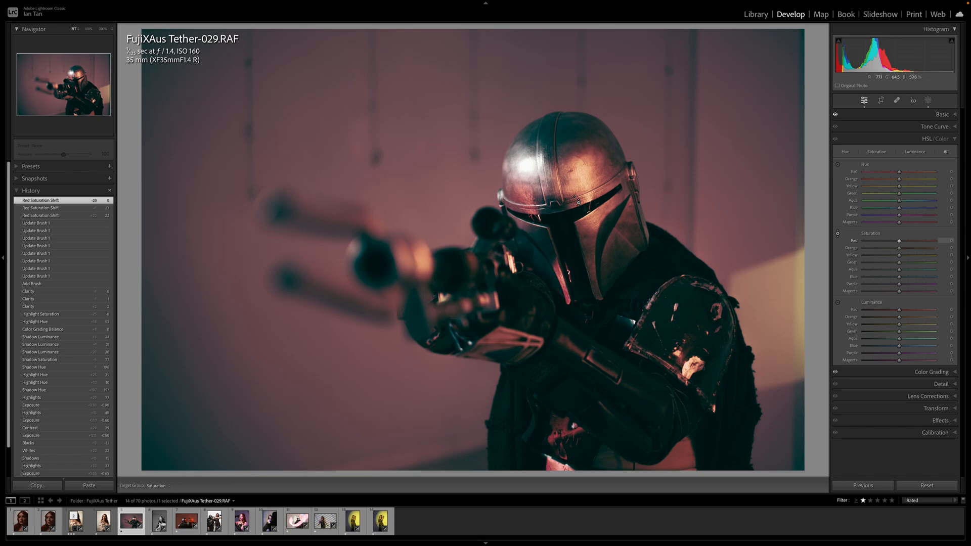
pyautogui.moveTo(526, 203); pyautogui.dragTo(522, 195)
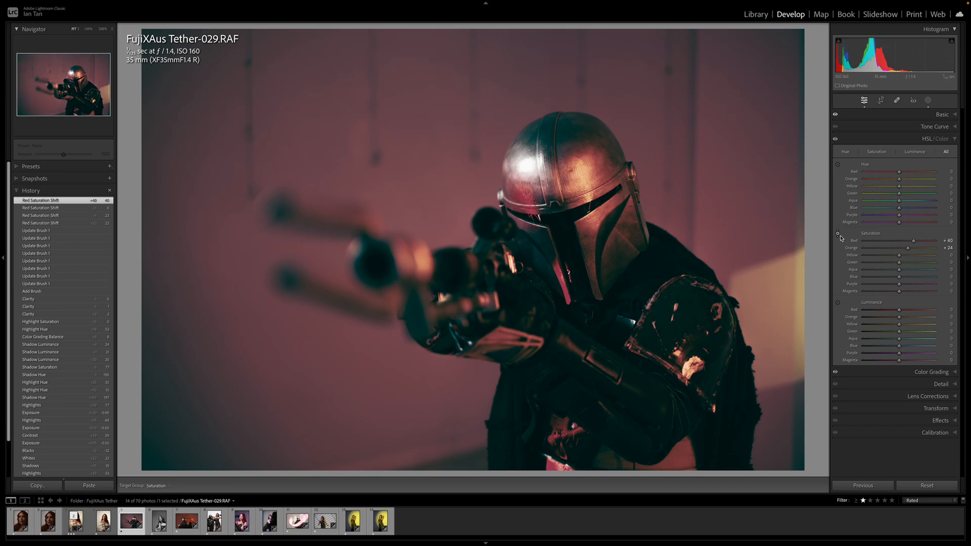
pyautogui.moveTo(521, 195)
pyautogui.mouseDown()
pyautogui.moveTo(522, 205)
pyautogui.moveTo(525, 195)
pyautogui.mouseUp()
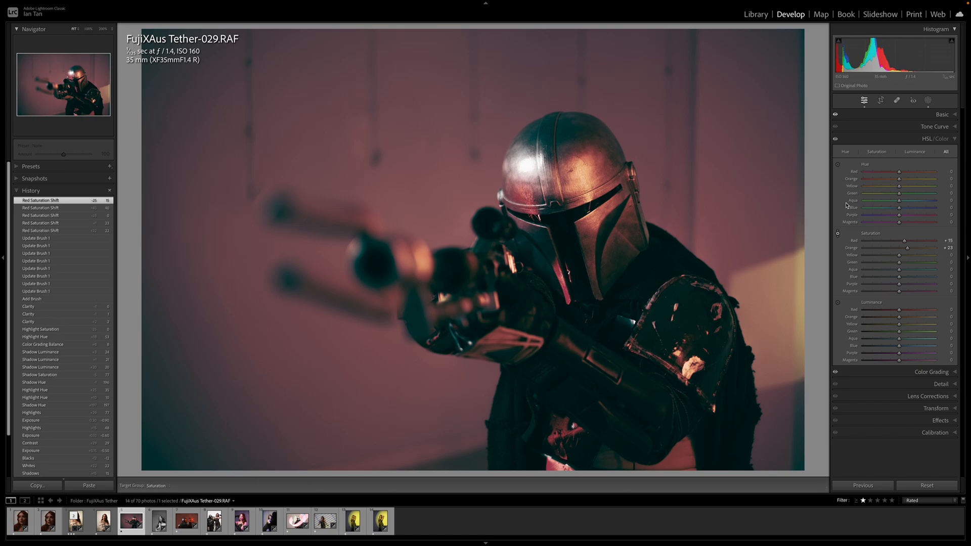
pyautogui.click(839, 234)
# Adjust the global tone and colour: vibrance +35, saturation kept at 0, exposure -0.65 and blacks +7
pyautogui.click(957, 118)
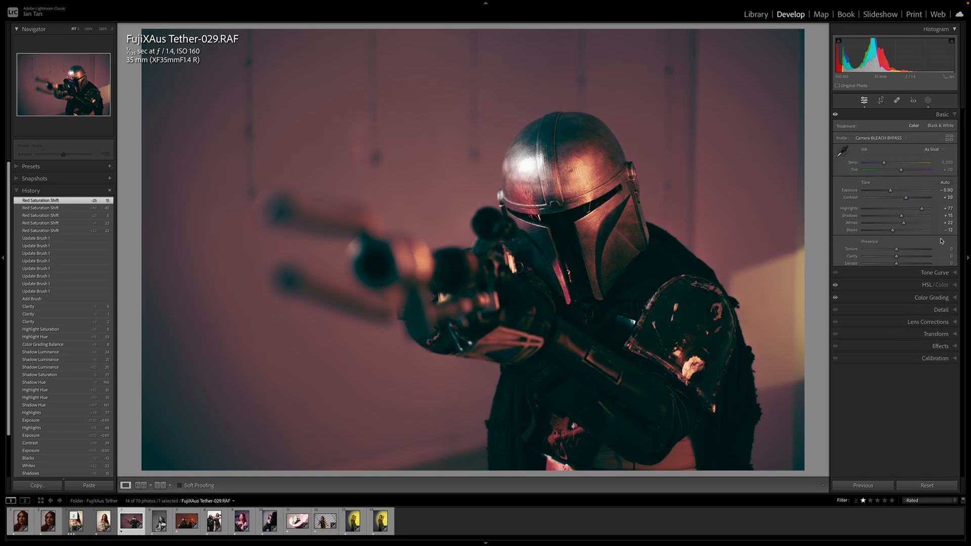
pyautogui.click(897, 276)
pyautogui.moveTo(897, 275)
pyautogui.mouseDown()
pyautogui.moveTo(916, 275)
pyautogui.moveTo(896, 275)
pyautogui.moveTo(910, 284)
pyautogui.moveTo(897, 276)
pyautogui.moveTo(907, 275)
pyautogui.mouseUp()
pyautogui.doubleClick(909, 282)
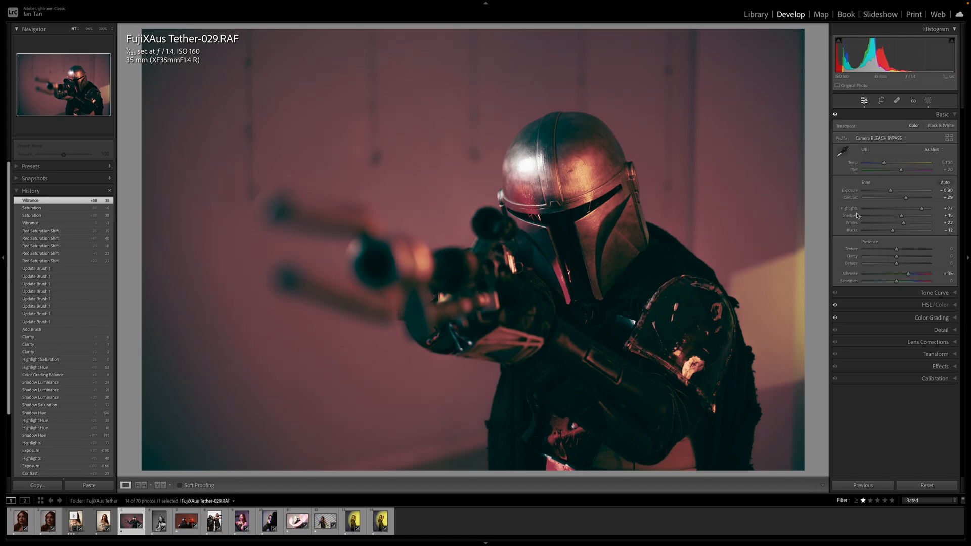
pyautogui.moveTo(892, 192)
pyautogui.mouseDown()
pyautogui.moveTo(915, 199)
pyautogui.moveTo(906, 198)
pyautogui.mouseUp()
pyautogui.moveTo(893, 231); pyautogui.dragTo(901, 233)
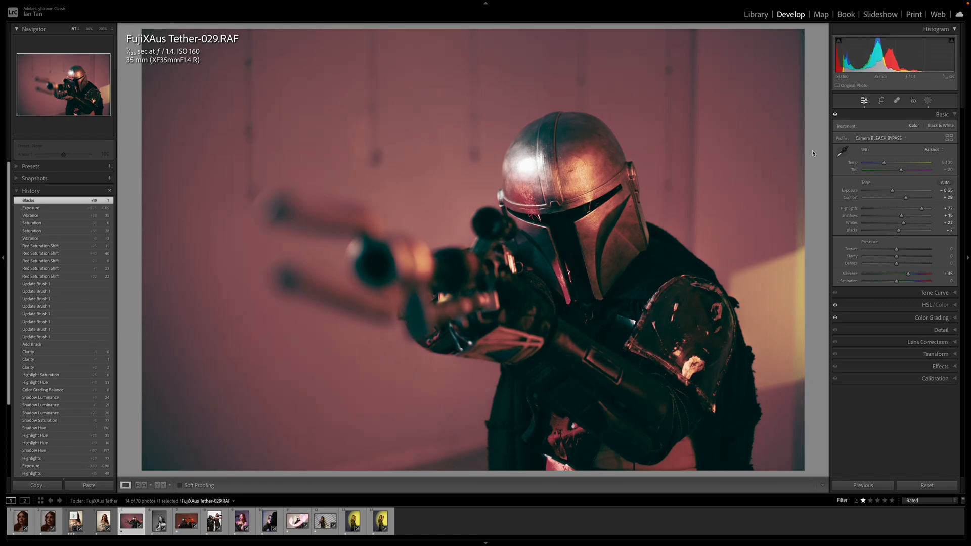
# Crop the photo to a tighter 16 x 9 frame, repositioned around the helmet and rifle, and apply it
pyautogui.press('r')
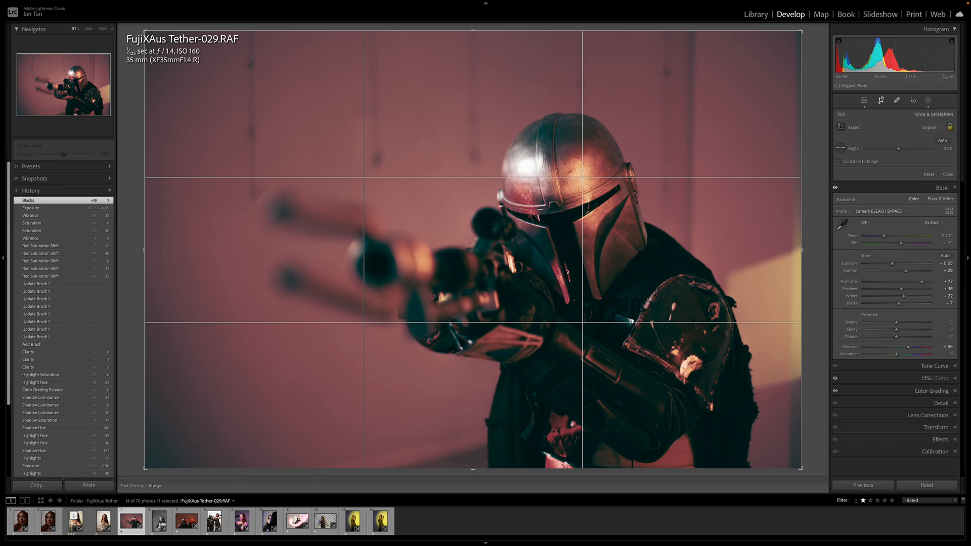
pyautogui.click(931, 127)
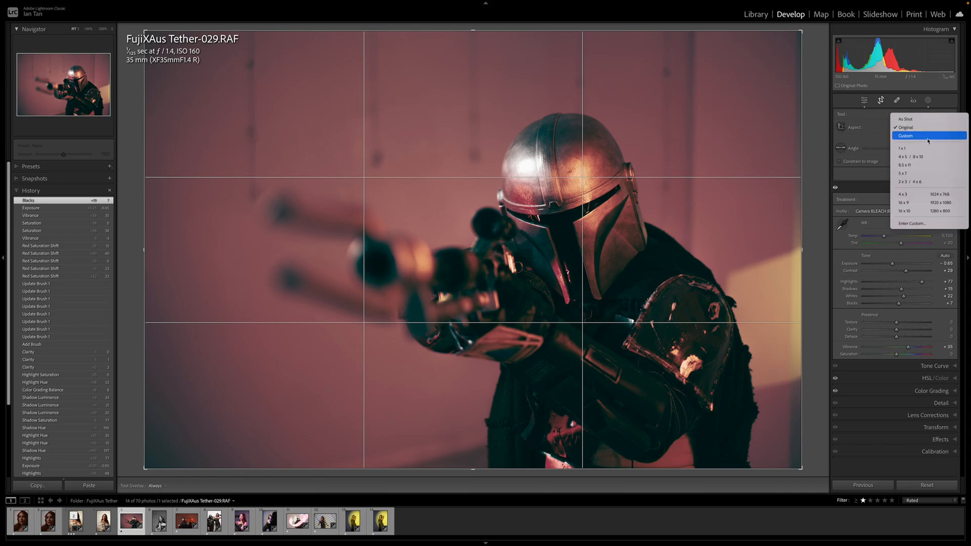
pyautogui.click(920, 203)
pyautogui.moveTo(145, 66); pyautogui.dragTo(200, 77)
pyautogui.moveTo(565, 169); pyautogui.dragTo(584, 174)
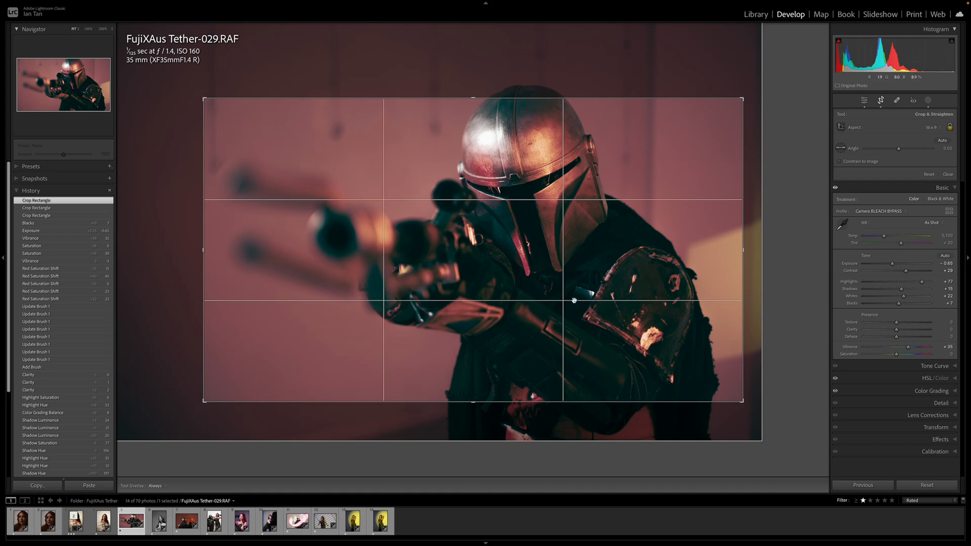
pyautogui.moveTo(616, 254); pyautogui.dragTo(645, 261)
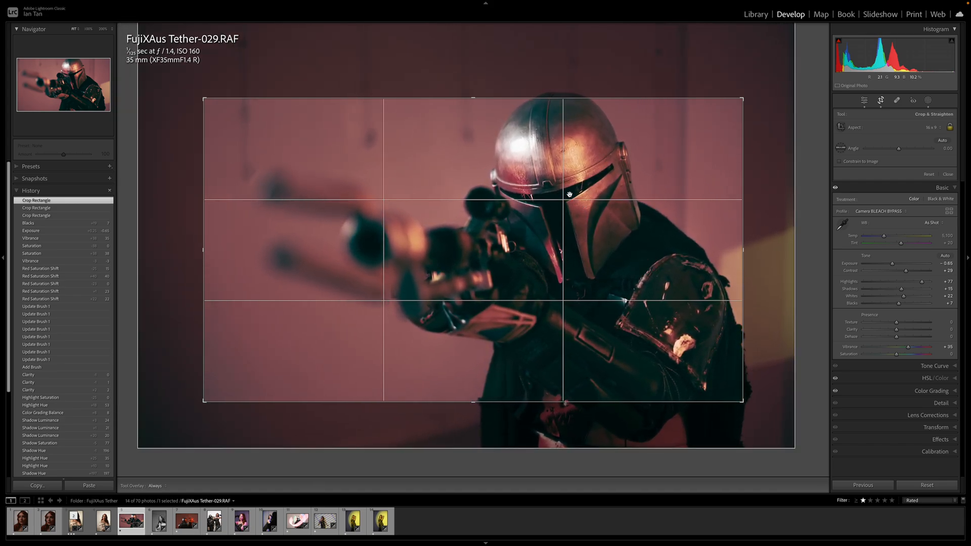
pyautogui.moveTo(639, 256); pyautogui.dragTo(634, 252)
pyautogui.press('Return')
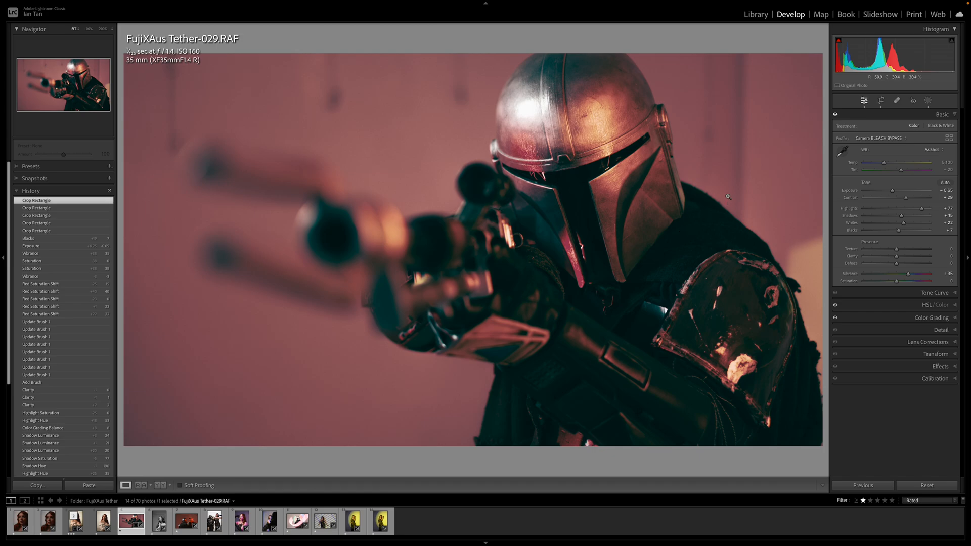
# Try changing the HSL blue and aqua saturation and the blue hue, resetting each to 0
pyautogui.click(953, 307)
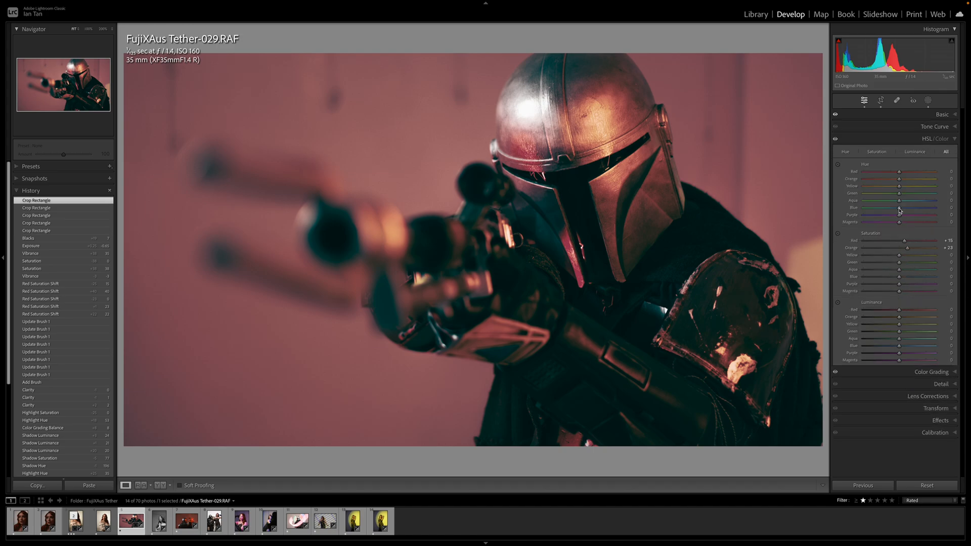
pyautogui.moveTo(900, 278)
pyautogui.mouseDown()
pyautogui.moveTo(945, 278)
pyautogui.moveTo(874, 272)
pyautogui.moveTo(958, 270)
pyautogui.moveTo(909, 273)
pyautogui.mouseUp()
pyautogui.doubleClick(903, 277)
pyautogui.doubleClick(909, 272)
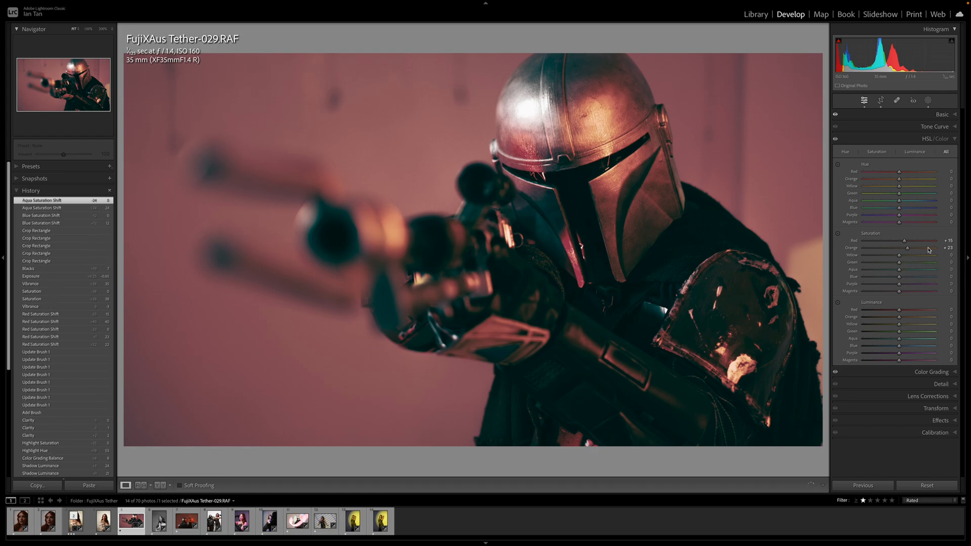
pyautogui.moveTo(900, 210)
pyautogui.mouseDown()
pyautogui.moveTo(937, 211)
pyautogui.moveTo(892, 210)
pyautogui.mouseUp()
pyautogui.doubleClick(892, 211)
pyautogui.click(954, 139)
# Cool the white balance by setting the temperature to 4,441, and rate the photo three stars
pyautogui.click(954, 115)
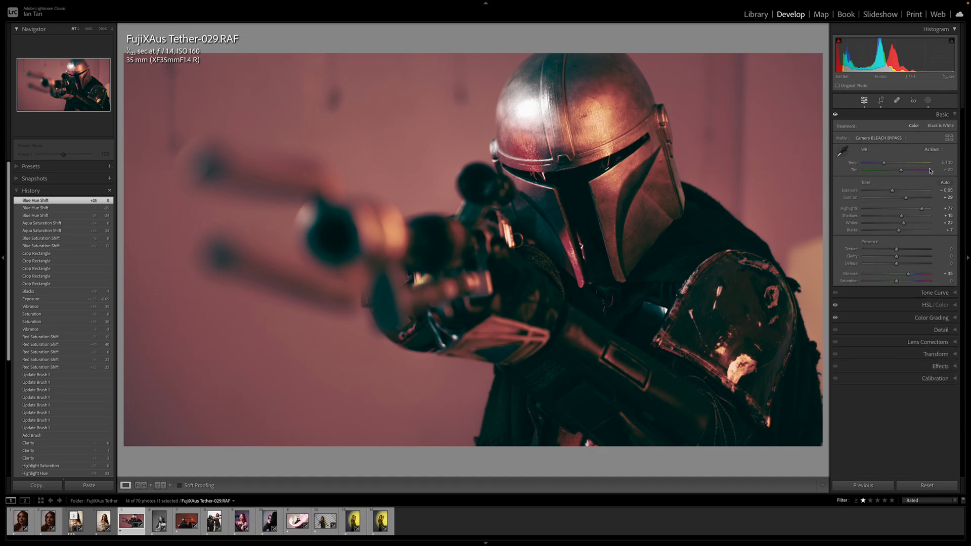
pyautogui.moveTo(883, 163); pyautogui.dragTo(880, 164)
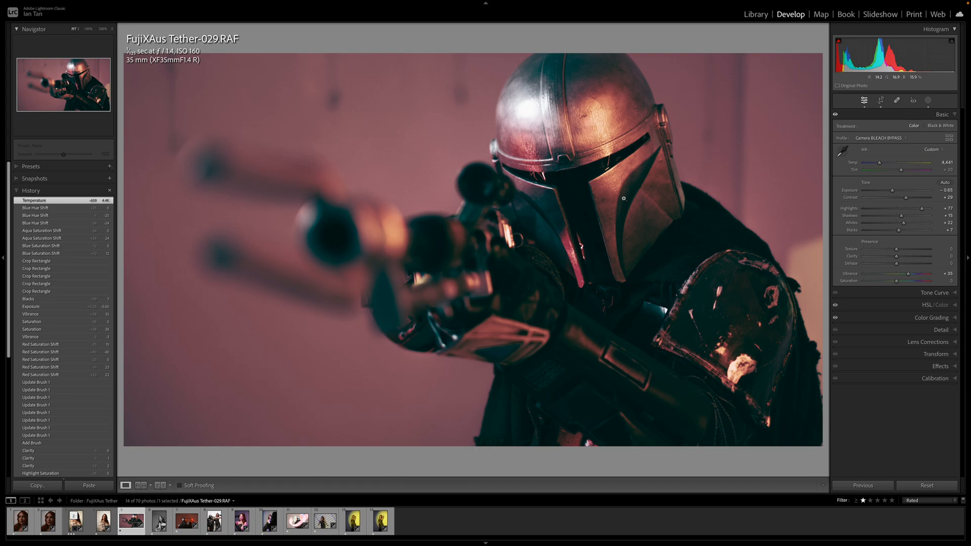
pyautogui.press('3')
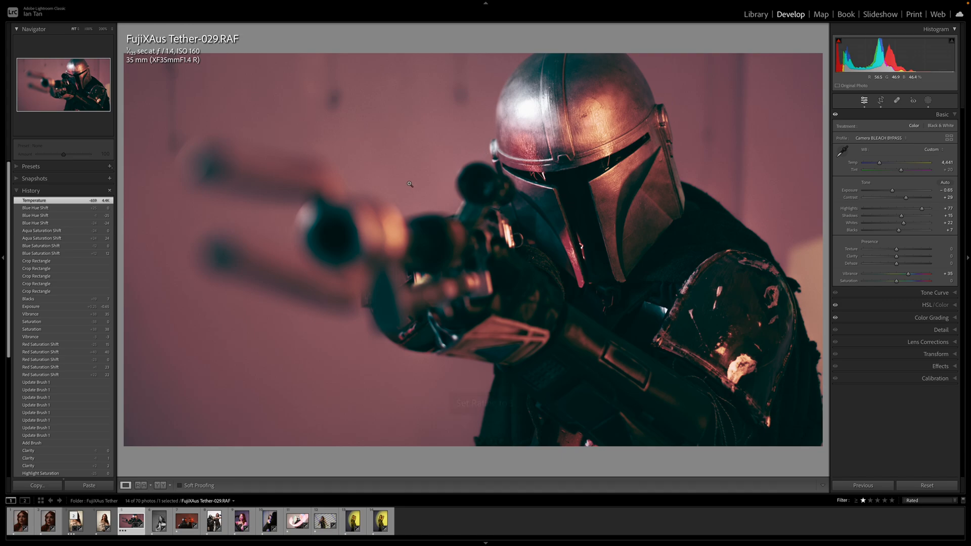